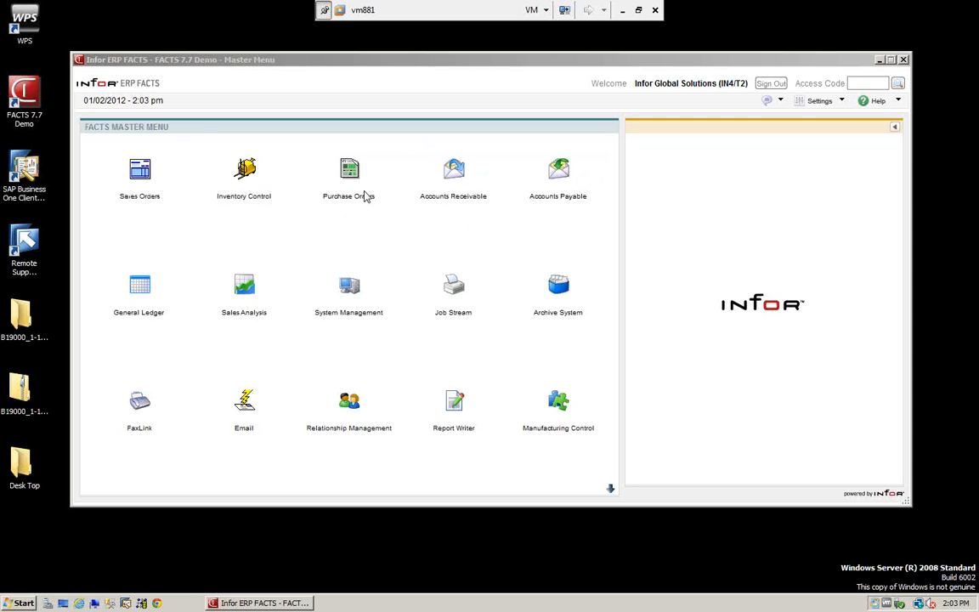
# - View the Sales Orders End of Period programs, and go to the Purchase Orders menu using access code PO
pyautogui.click(139, 174)
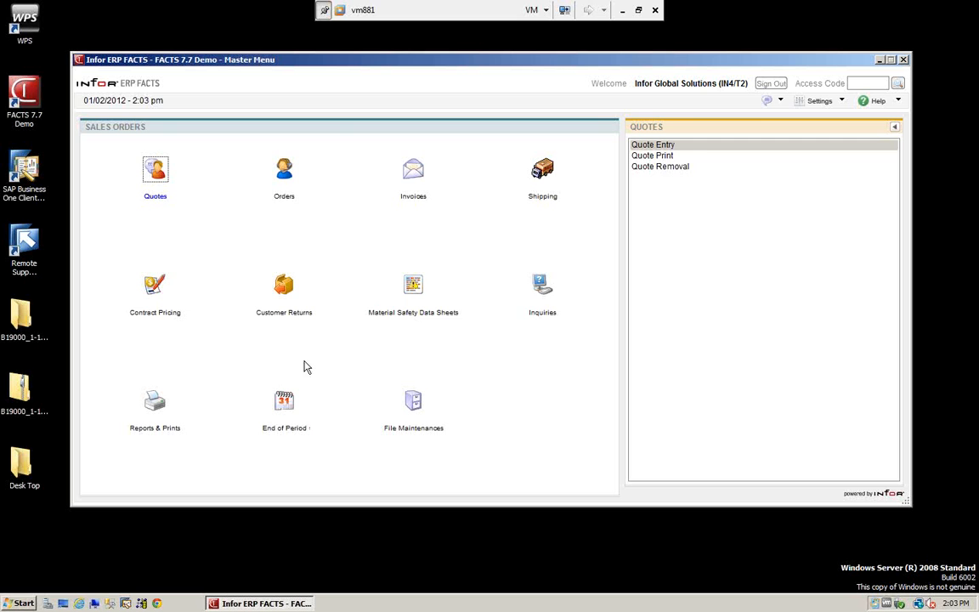
pyautogui.click(281, 412)
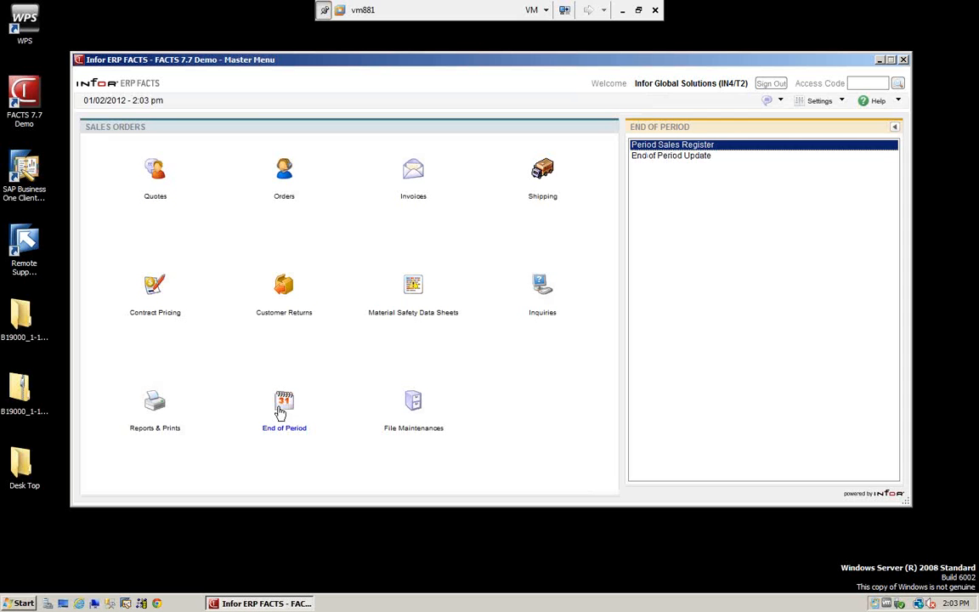
pyautogui.click(862, 82)
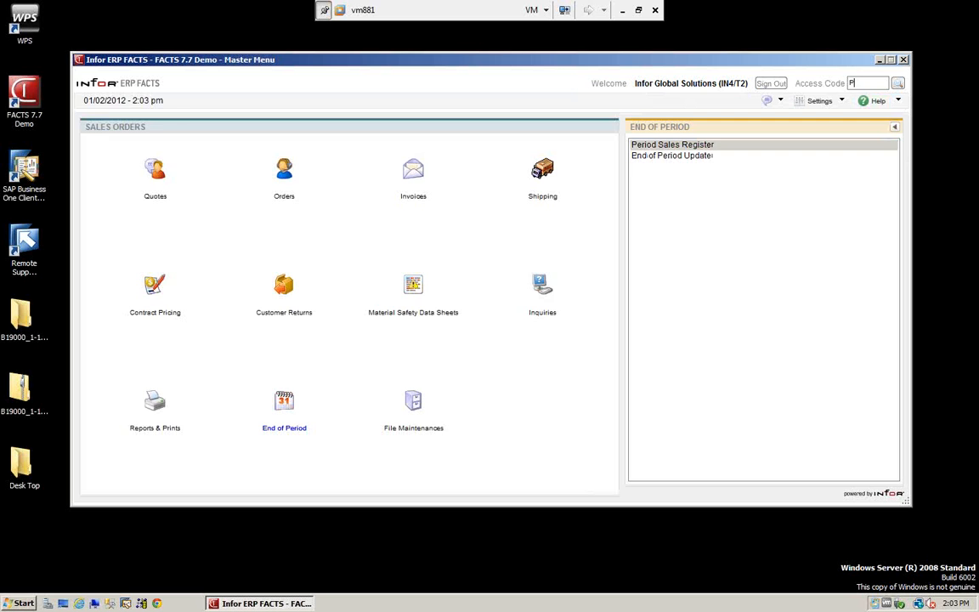
pyautogui.write('po')
pyautogui.press('Return')
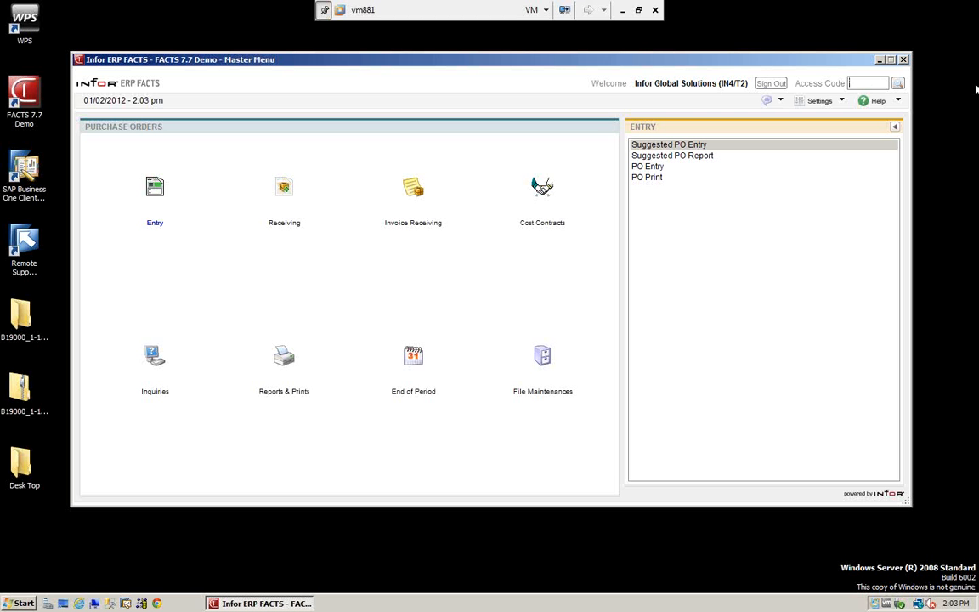
# - View the Inventory Control menu using access code IC, and return to the FACTS master menu
pyautogui.write('IC')
pyautogui.press('Return')
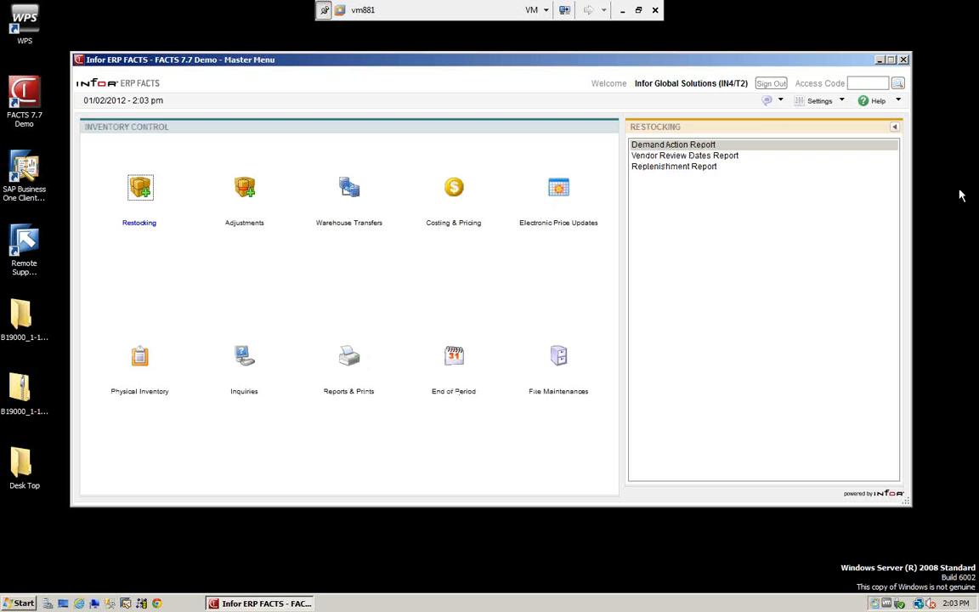
pyautogui.click(895, 132)
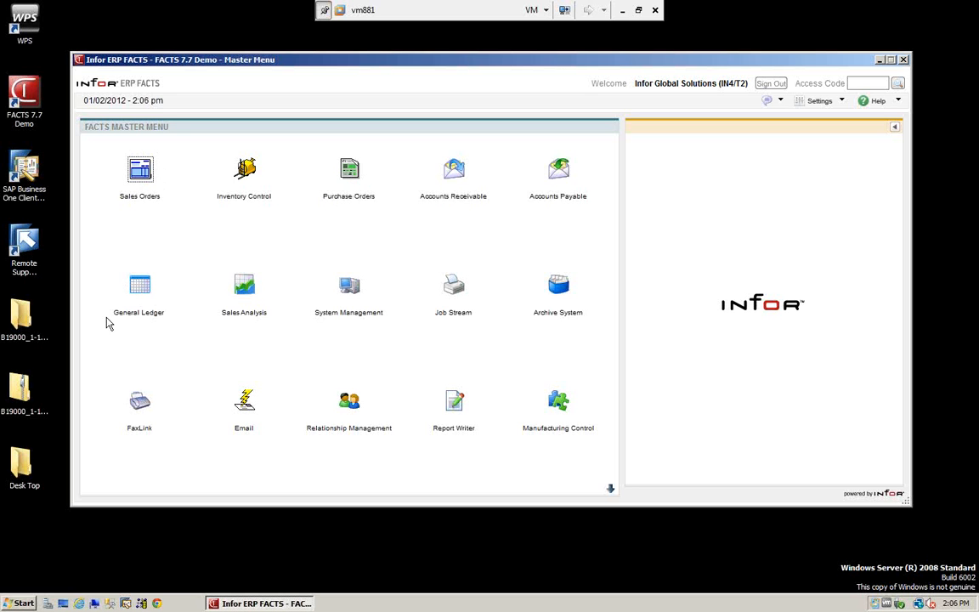
# - Open the Daily Sales Register from the Sales Orders invoice programs to check its current periods, and close it without running it
pyautogui.click(150, 176)
pyautogui.click(143, 172)
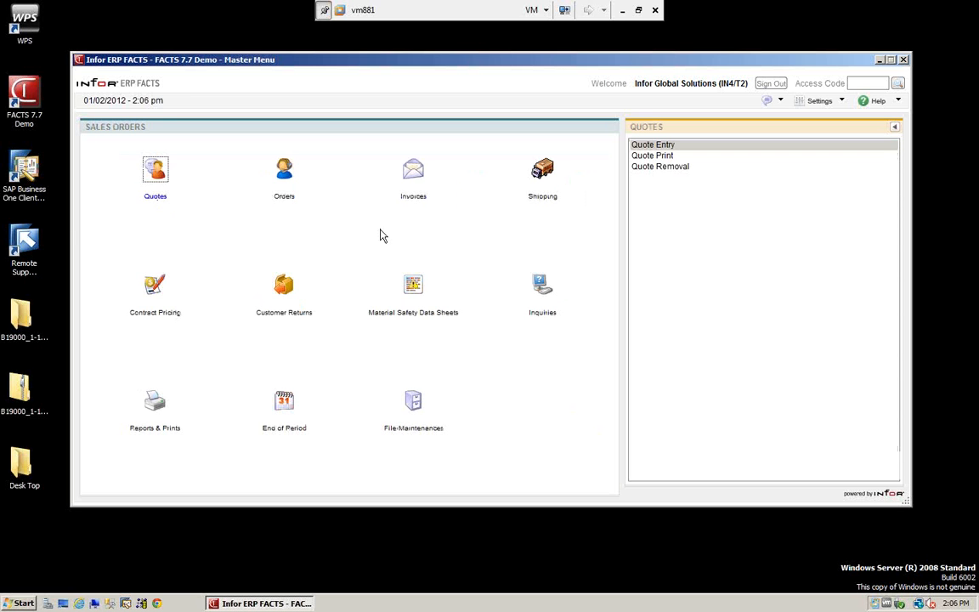
pyautogui.click(408, 175)
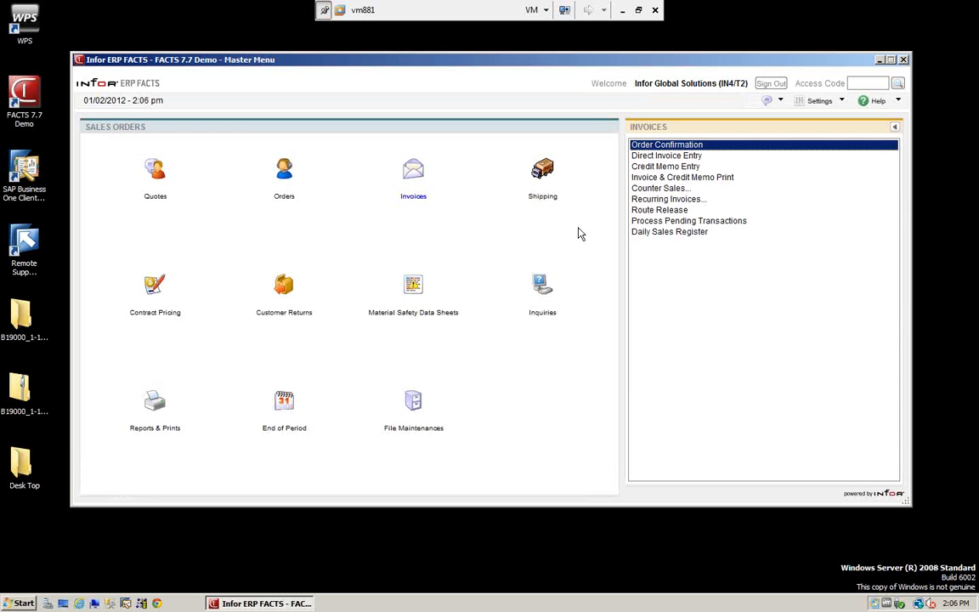
pyautogui.doubleClick(614, 232)
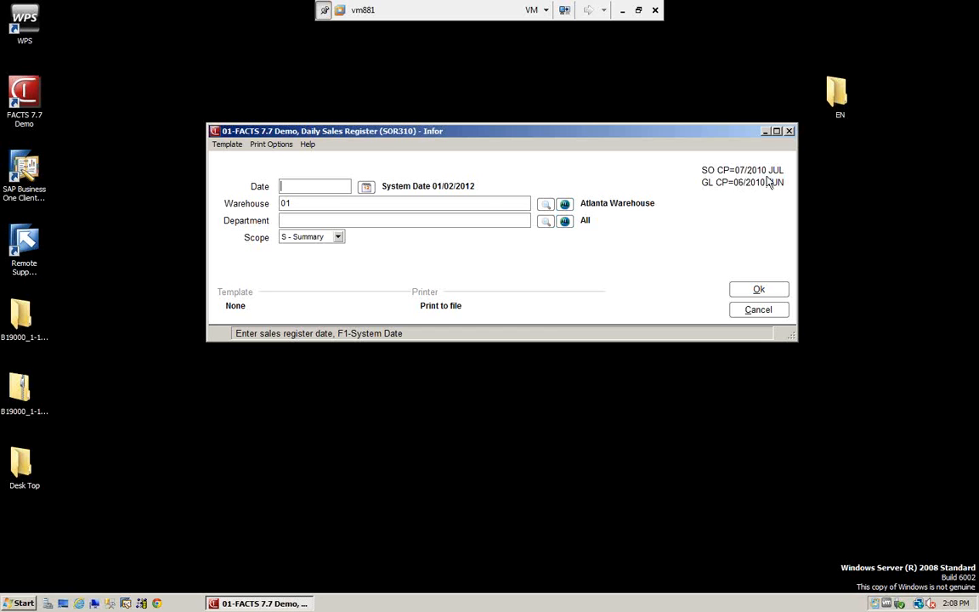
pyautogui.click(758, 312)
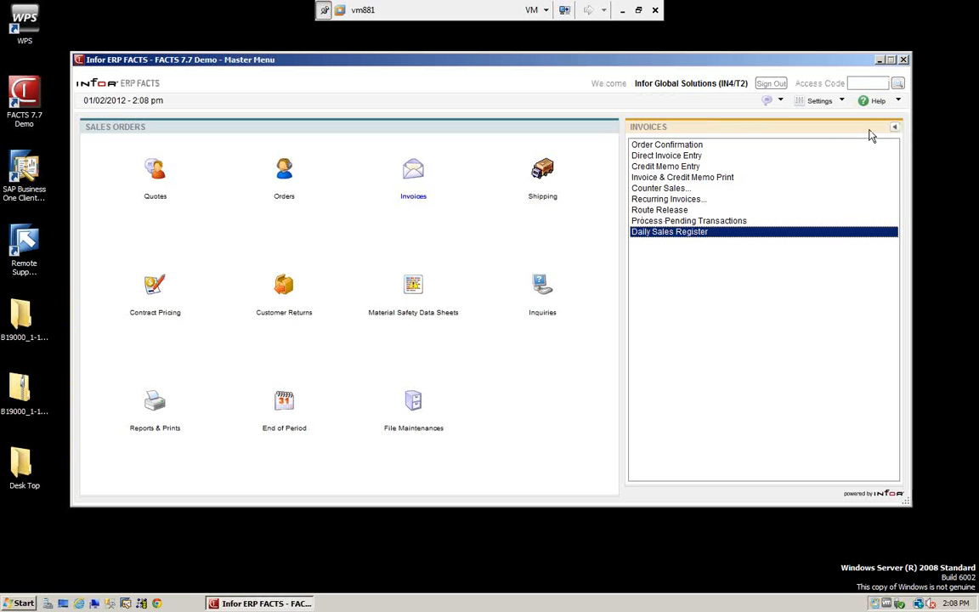
# - Go to Purchase Orders with access code PO, view the Invoice Receipt Register under Invoice Receiving, and cancel it
pyautogui.click(863, 81)
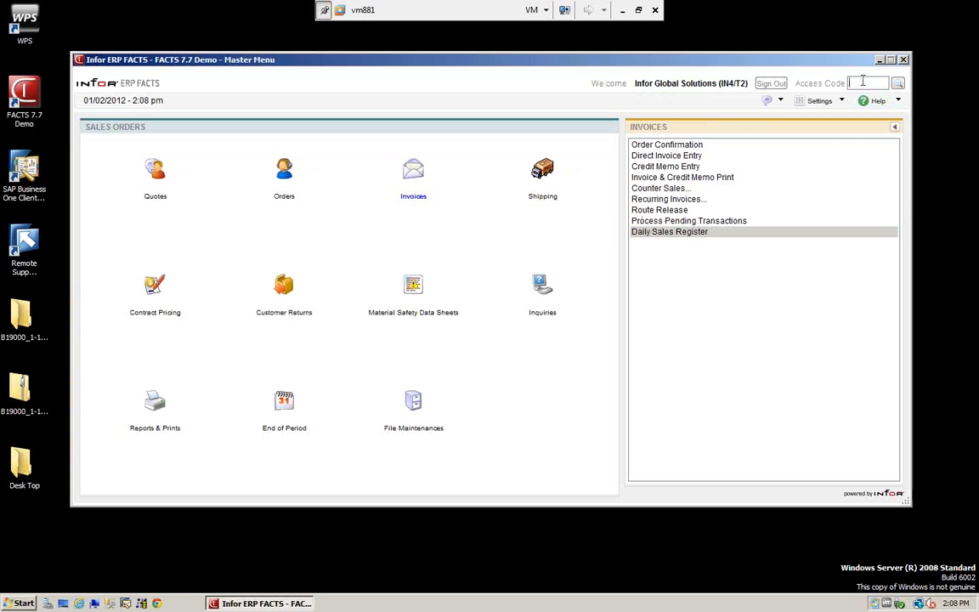
pyautogui.write('PO')
pyautogui.press('Return')
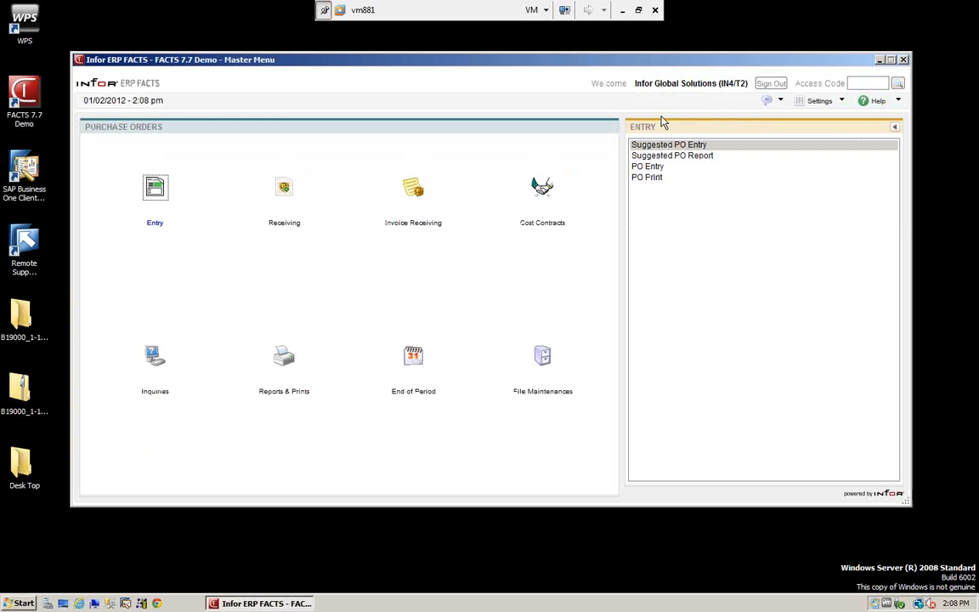
pyautogui.click(409, 194)
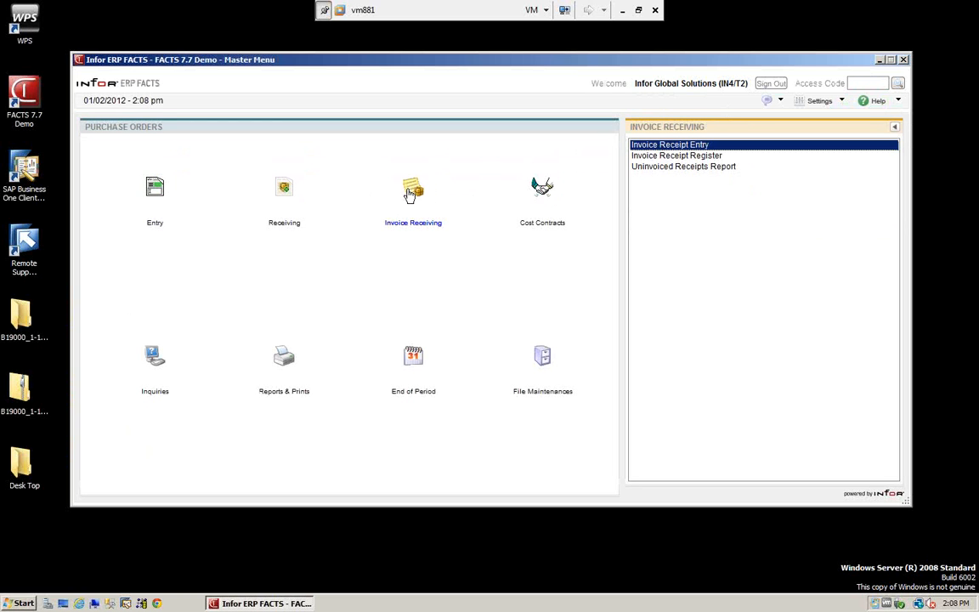
pyautogui.doubleClick(656, 158)
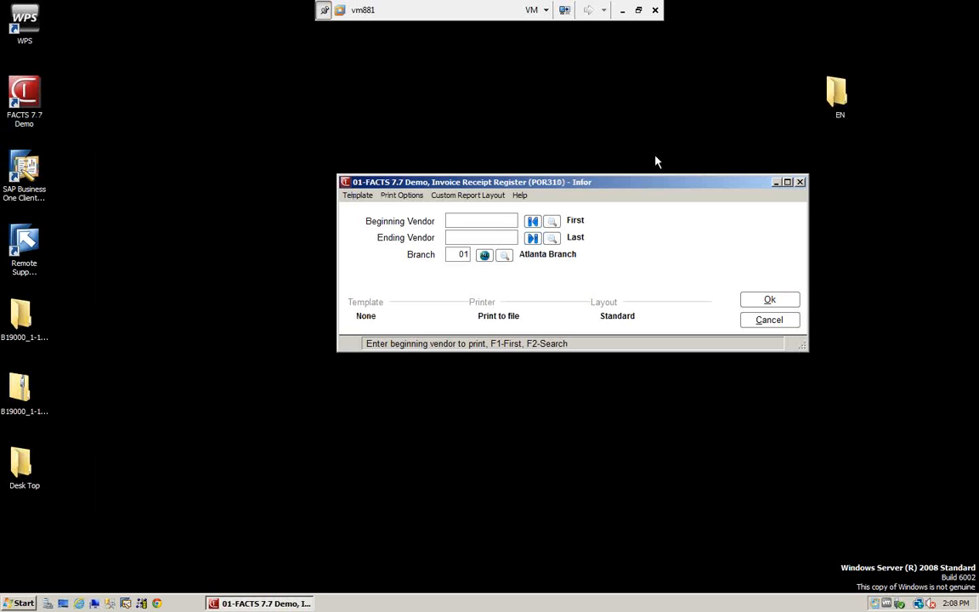
pyautogui.click(765, 321)
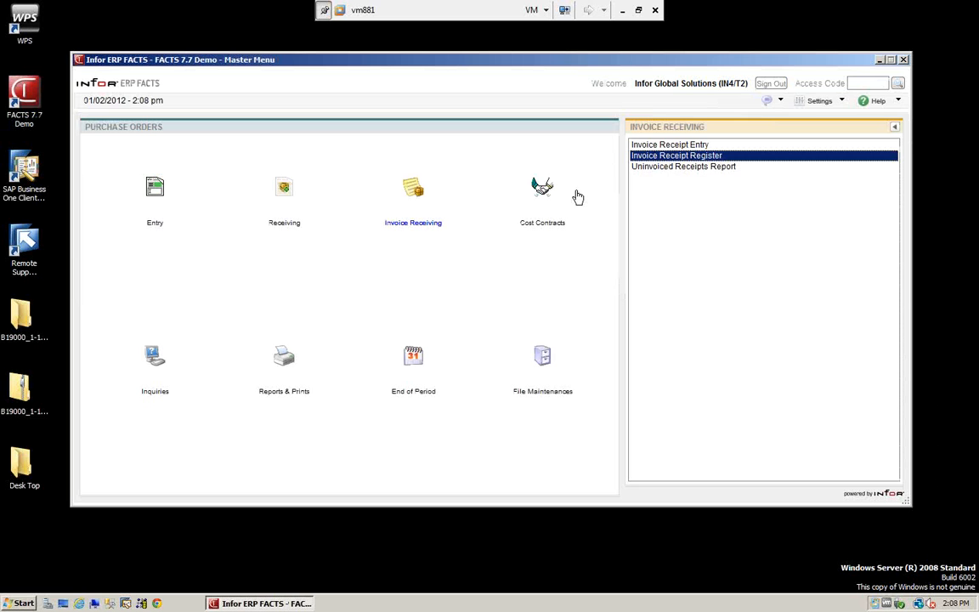
# - Check the current periods in the Purchase Orders Receipt Register, cancel it, and return to the FACTS master menu
pyautogui.click(283, 191)
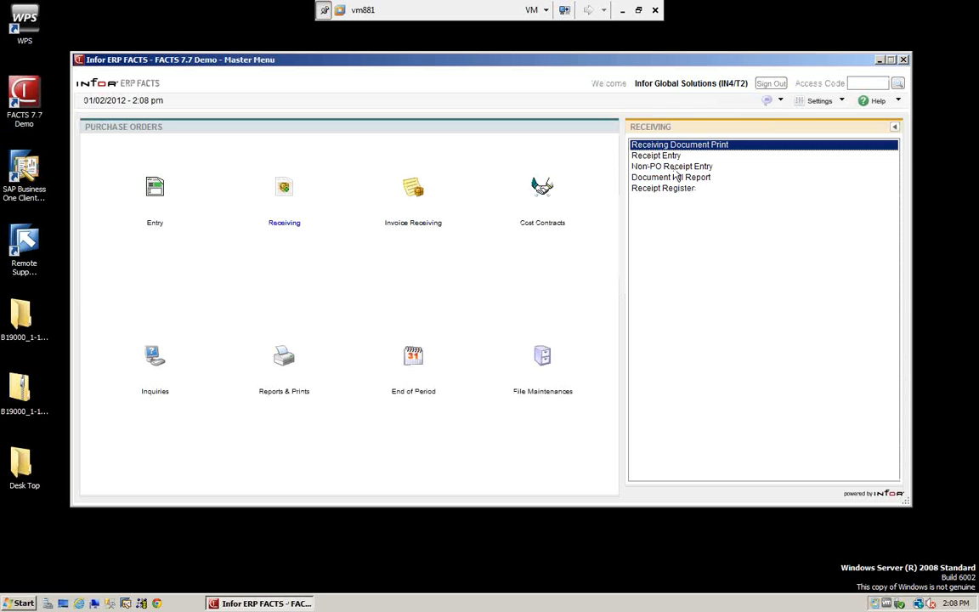
pyautogui.click(664, 189)
pyautogui.doubleClick(664, 188)
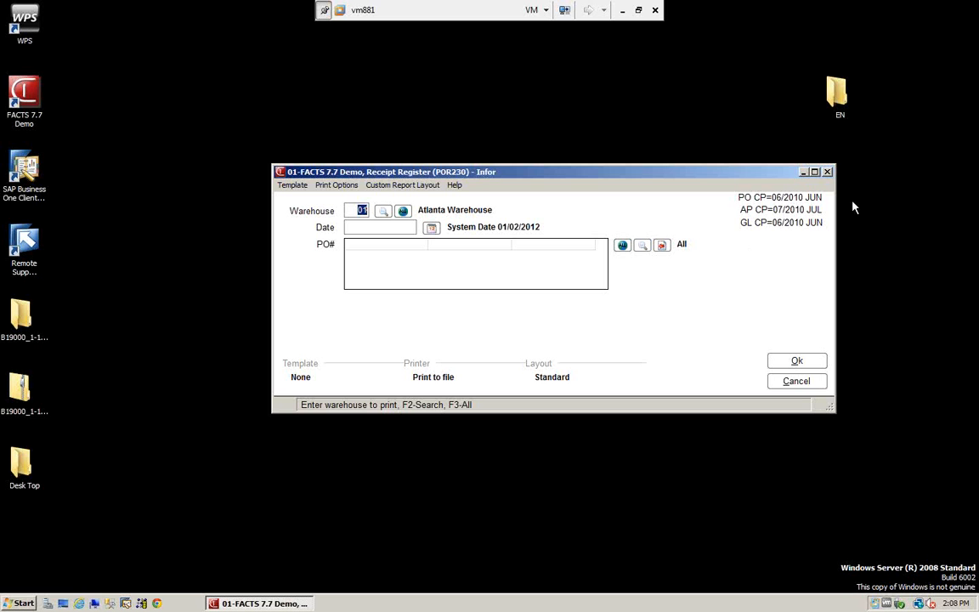
pyautogui.click(797, 384)
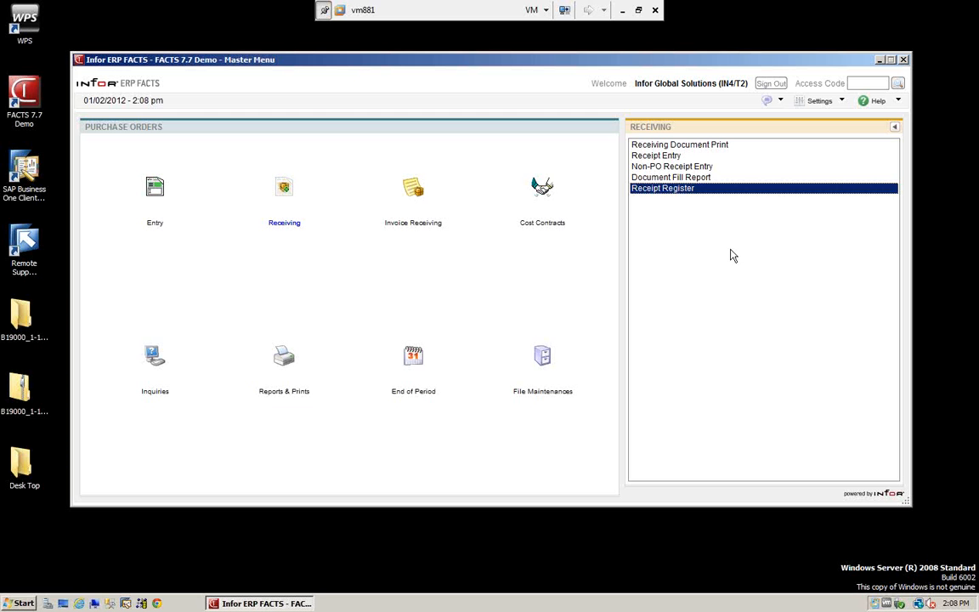
pyautogui.click(895, 126)
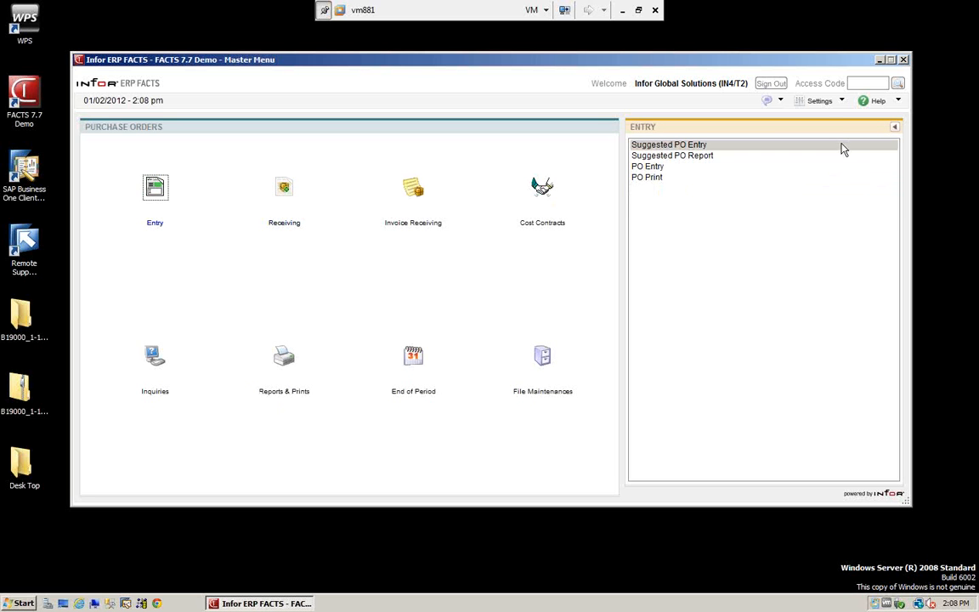
pyautogui.click(894, 126)
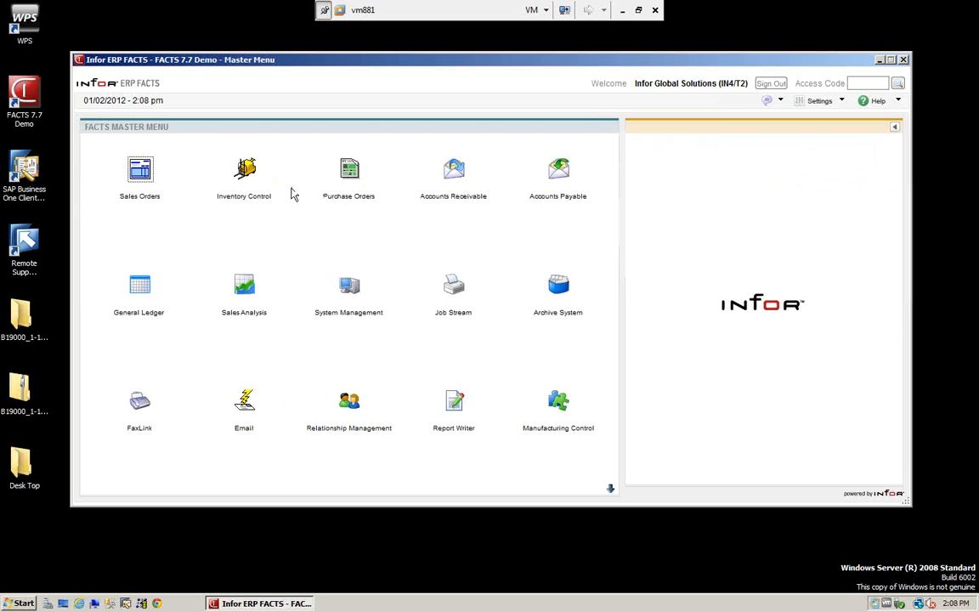
# - View the Service Charge Register among the Accounts Receivable End of Period programs, and close it without running it
pyautogui.click(456, 172)
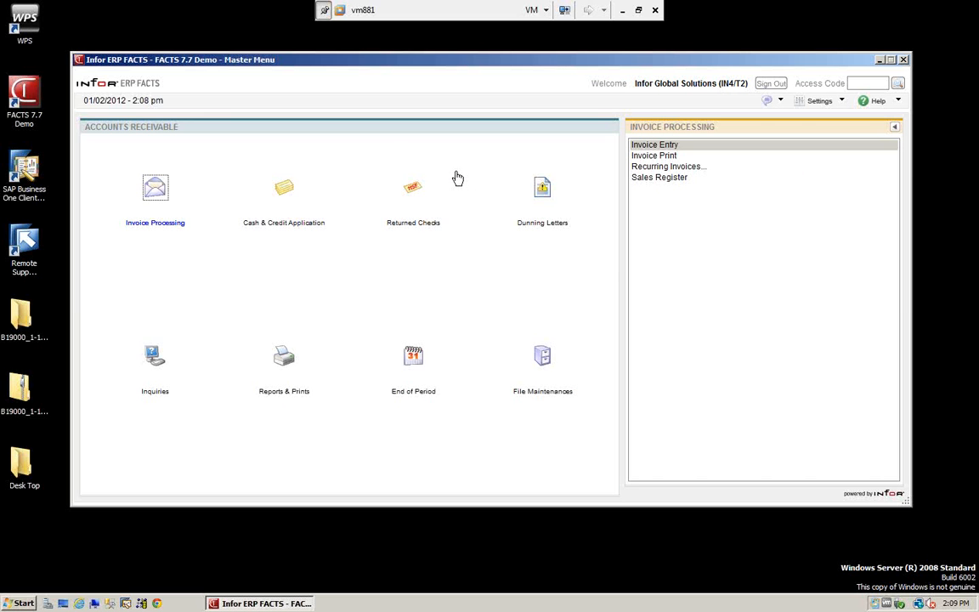
pyautogui.click(411, 360)
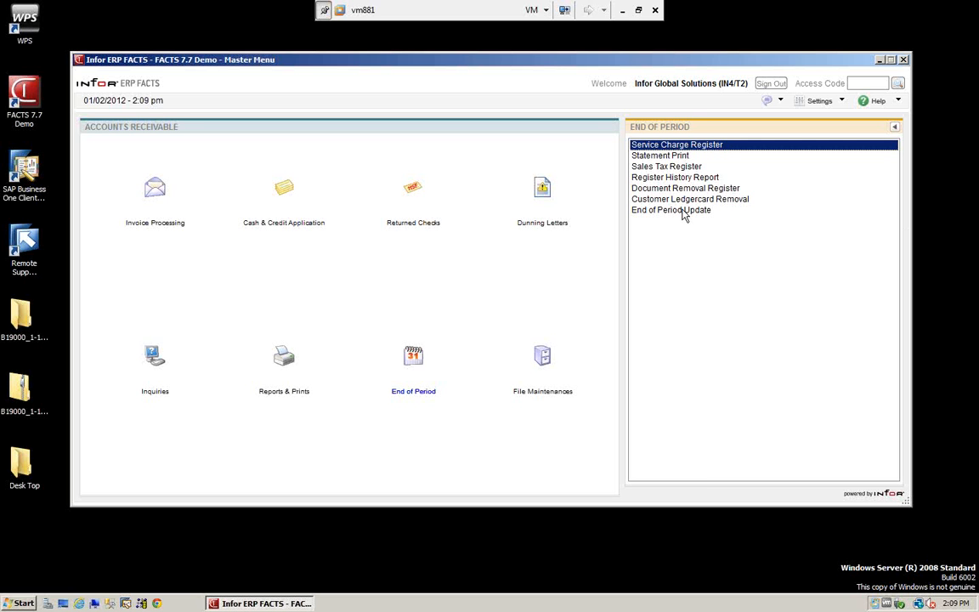
pyautogui.doubleClick(665, 146)
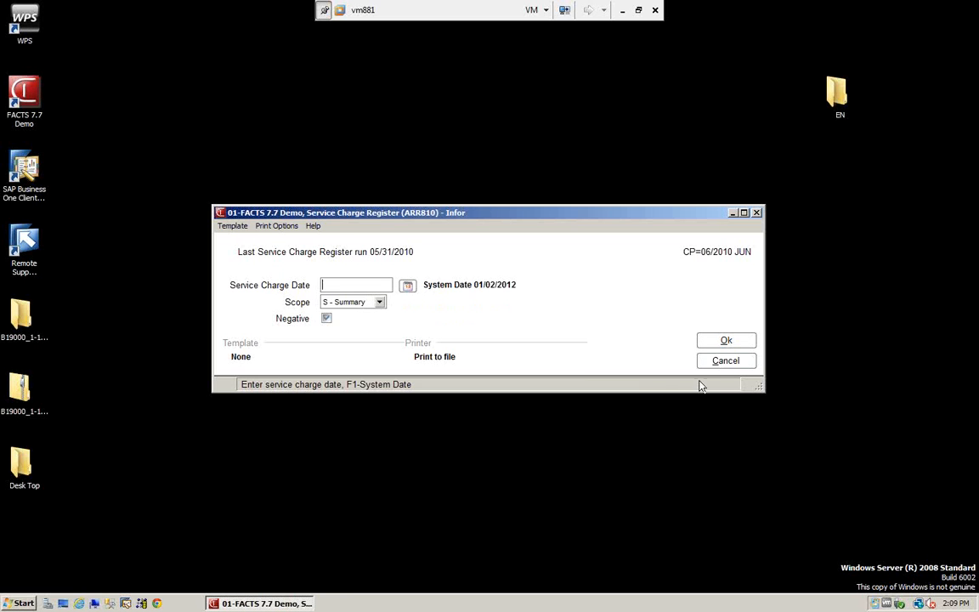
pyautogui.click(724, 362)
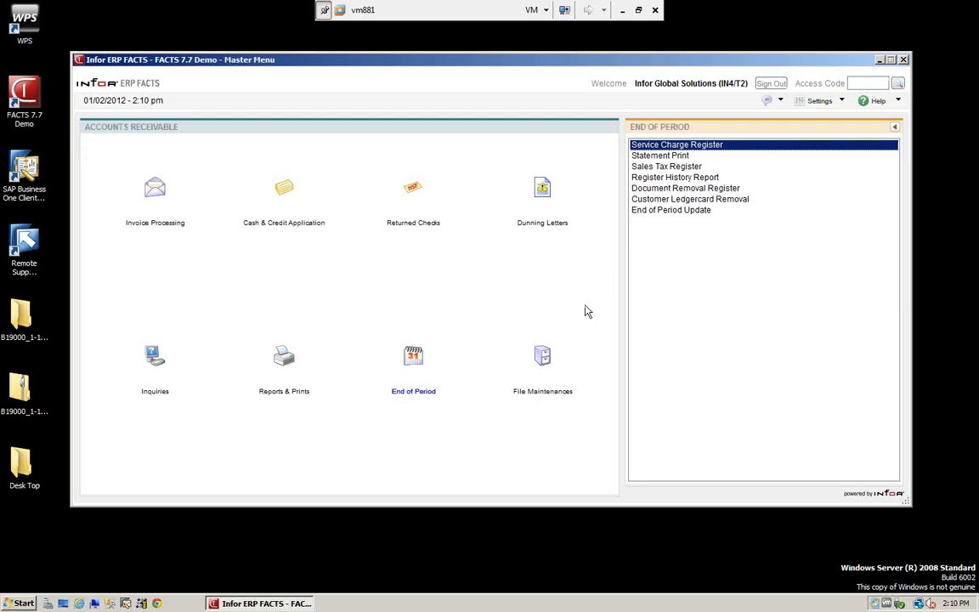
# - Review the Accounts Receivable Nonstatic Control F/M and Service Charge Control F/M settings, leaving both records without saving
pyautogui.click(545, 358)
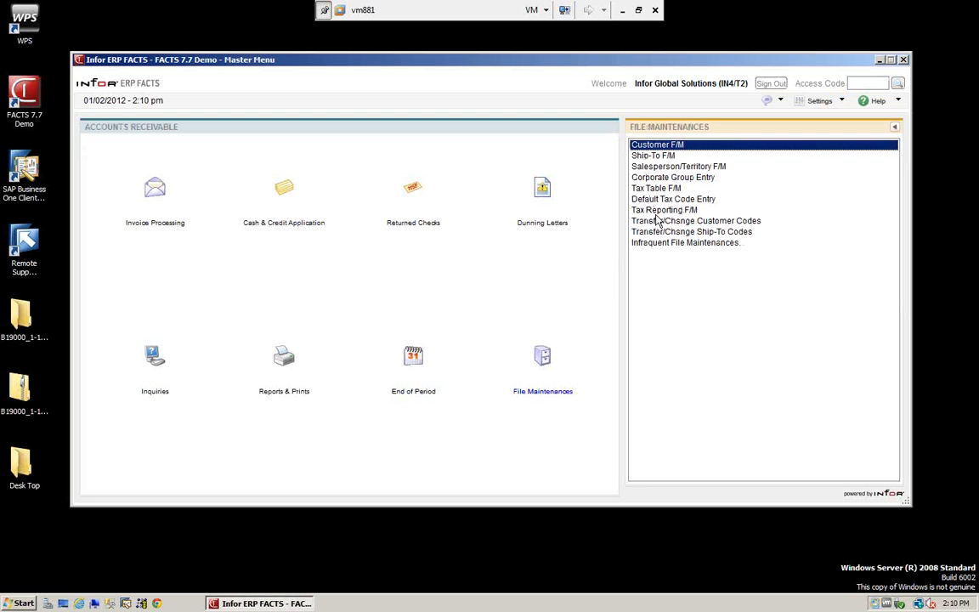
pyautogui.click(654, 243)
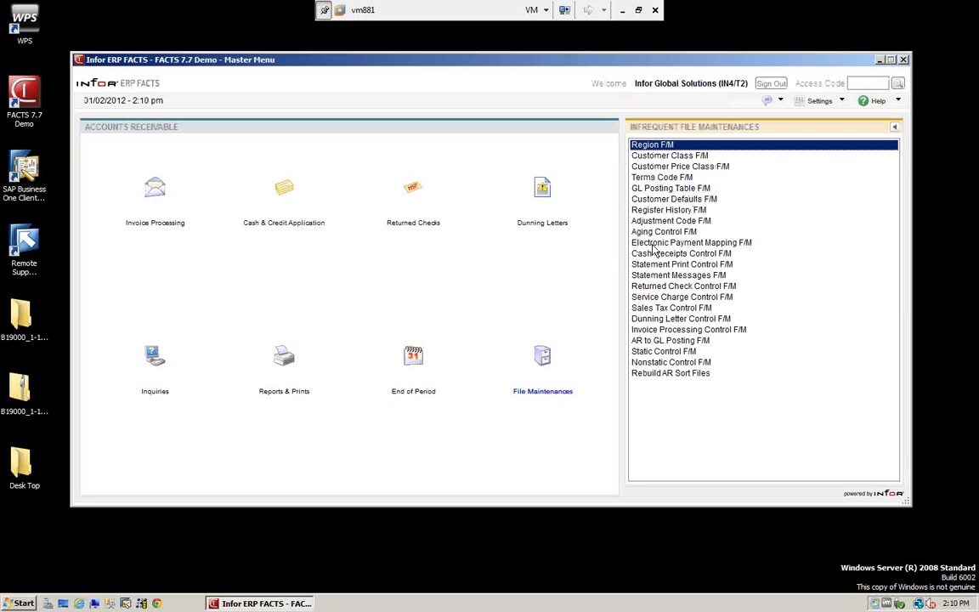
pyautogui.click(661, 364)
pyautogui.doubleClick(661, 365)
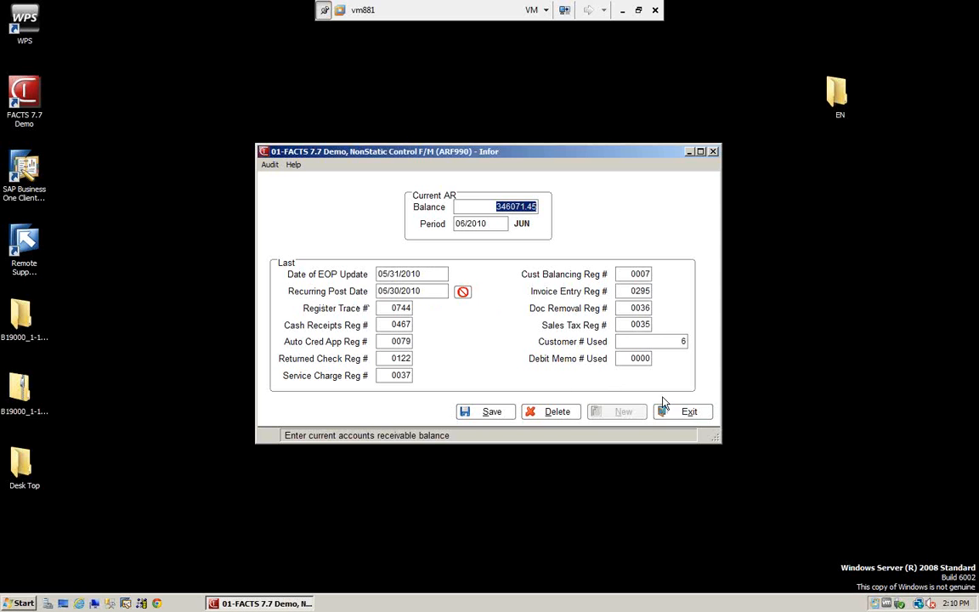
pyautogui.click(690, 412)
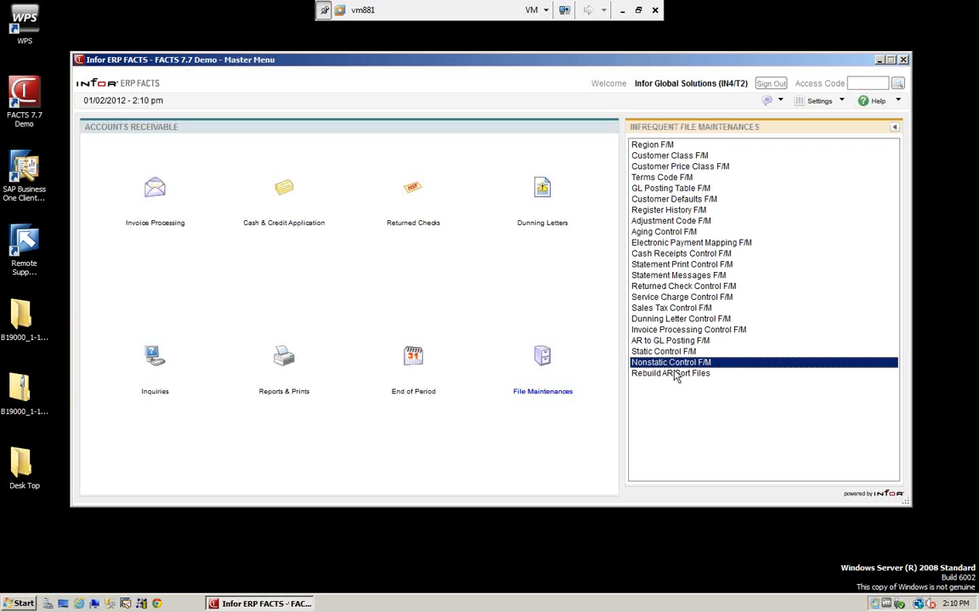
pyautogui.doubleClick(659, 298)
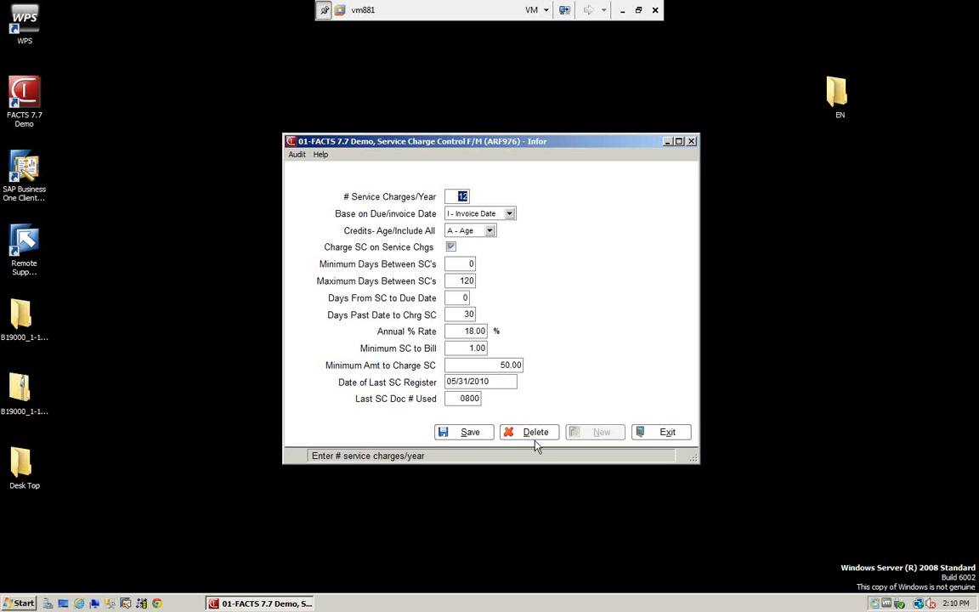
pyautogui.click(664, 435)
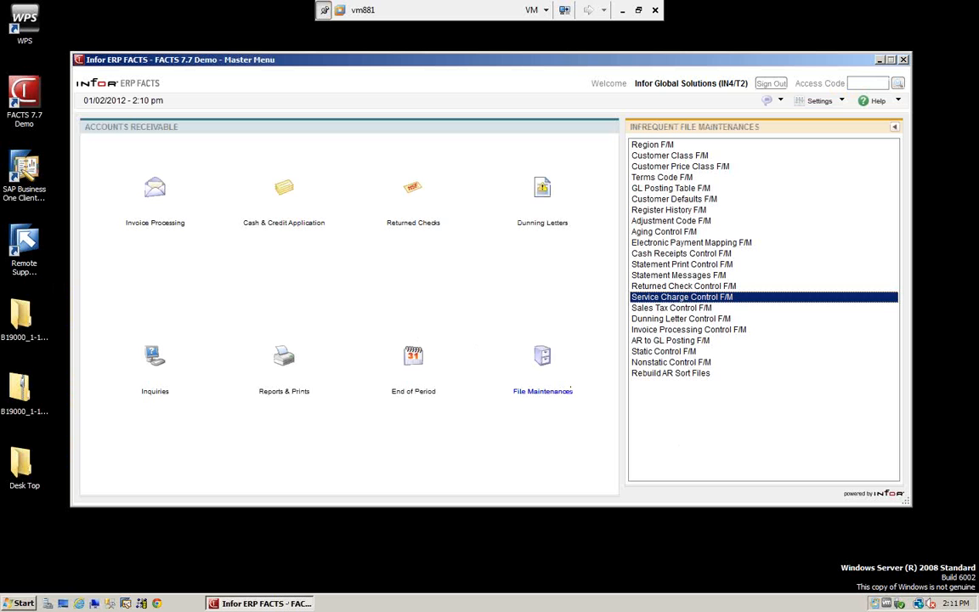
# - Run the Accounts Receivable Service Charge Register for 06/30/2010 with scope D - Detail and negative documents included
pyautogui.click(414, 364)
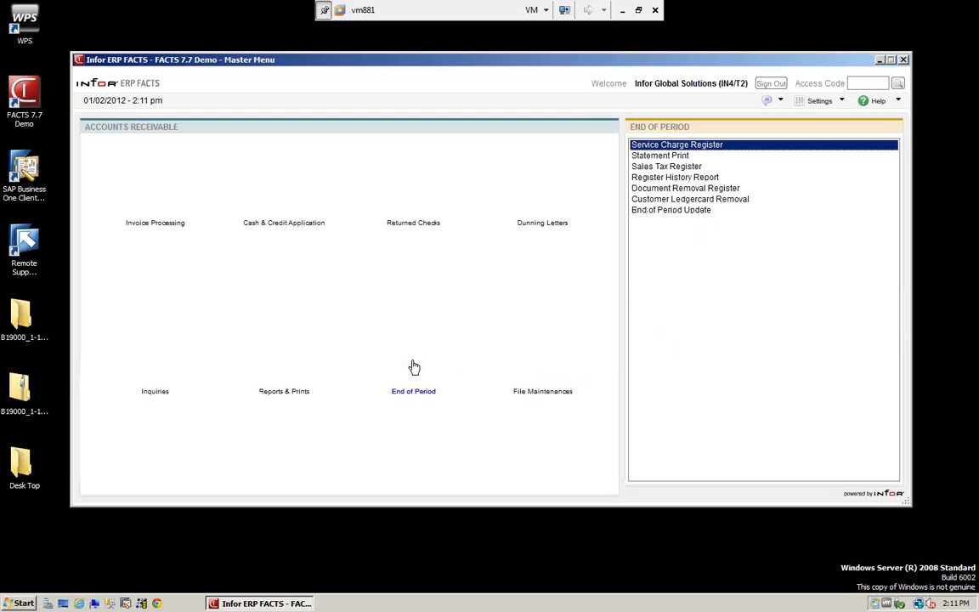
pyautogui.doubleClick(659, 149)
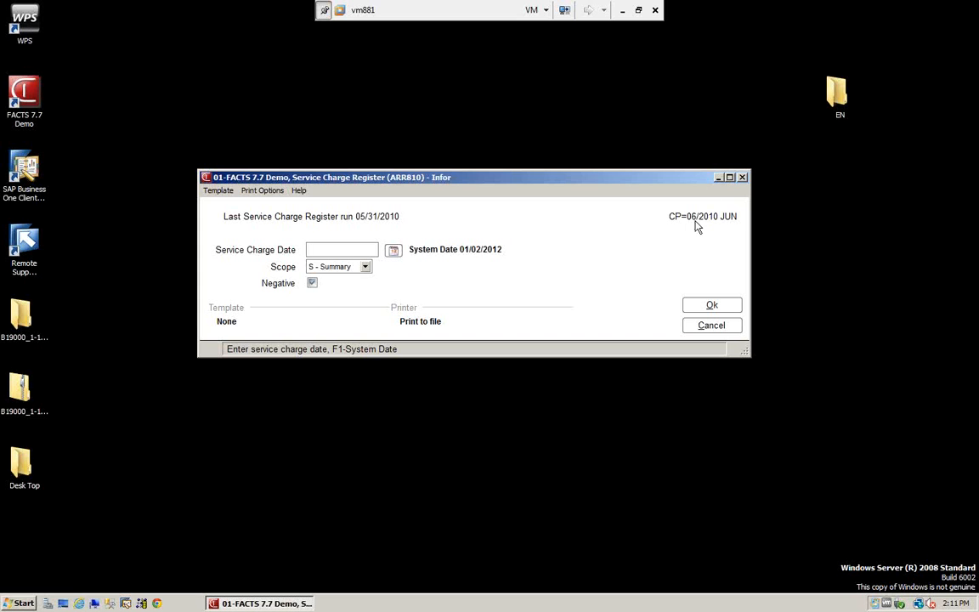
pyautogui.write('06/30/2010')
pyautogui.press('Tab')
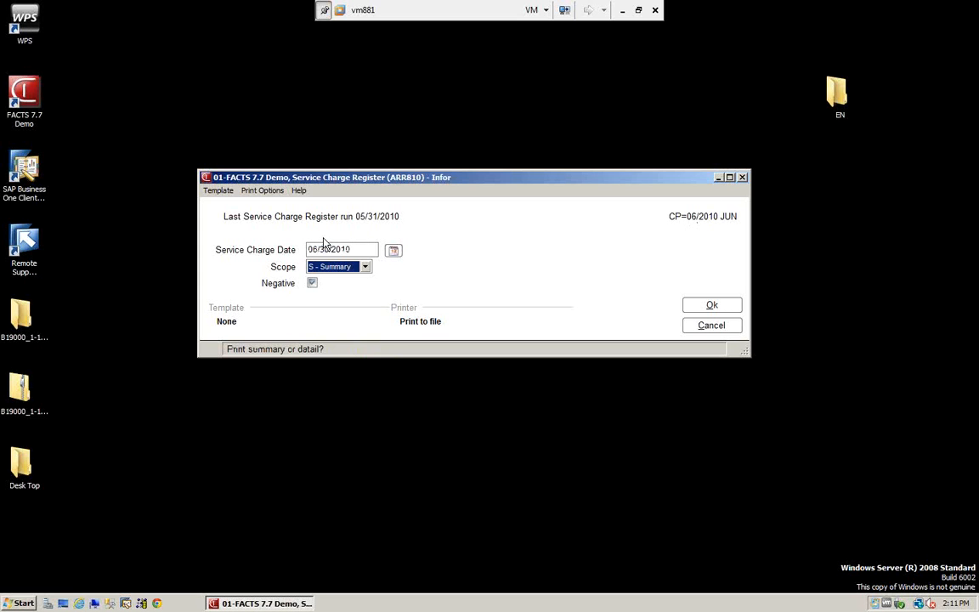
pyautogui.click(365, 266)
pyautogui.click(333, 289)
pyautogui.click(313, 284)
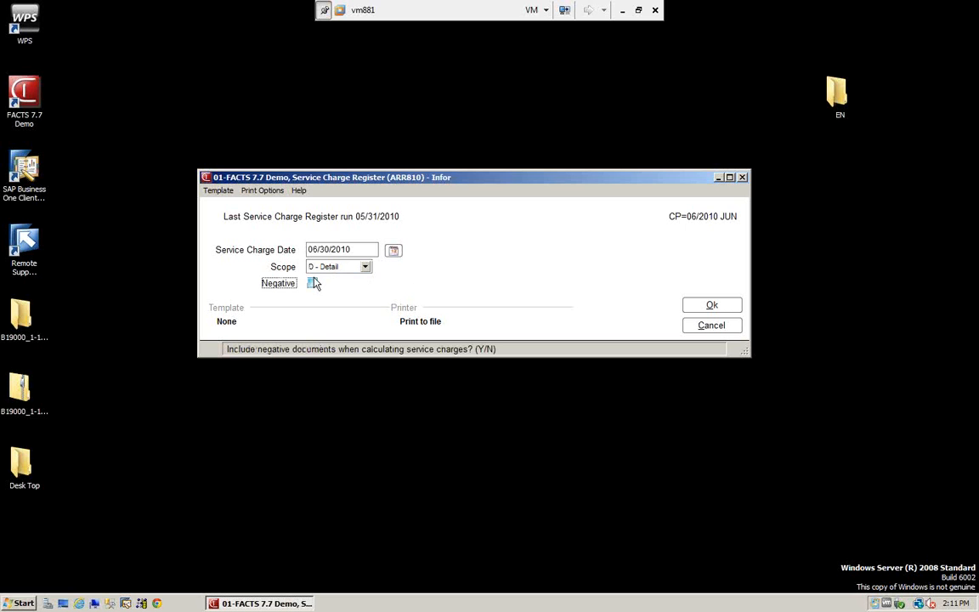
pyautogui.click(313, 284)
pyautogui.click(709, 309)
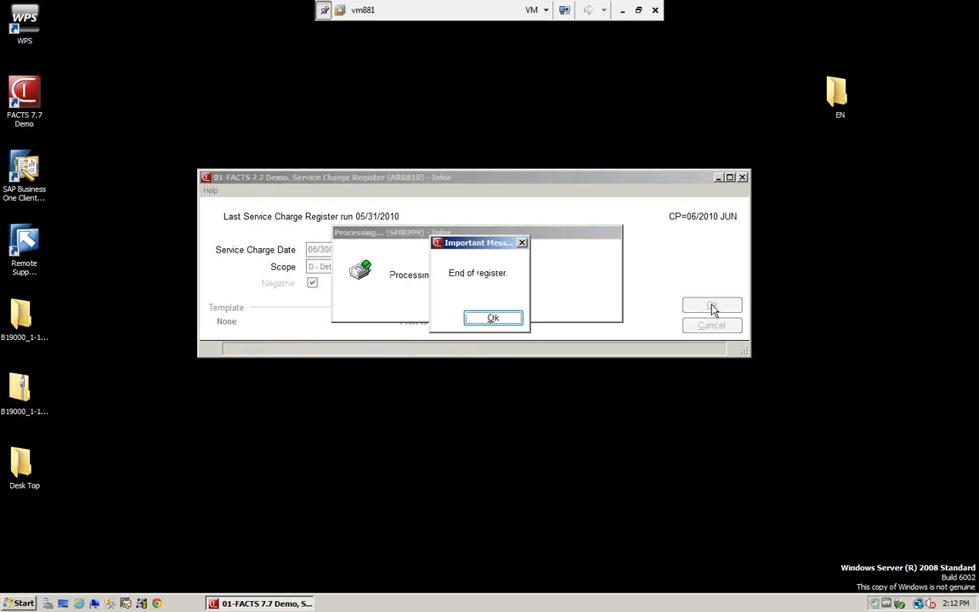
# - Review the customers and service charges on the Service Charge Register printout in Notepad, and close it
pyautogui.click(493, 318)
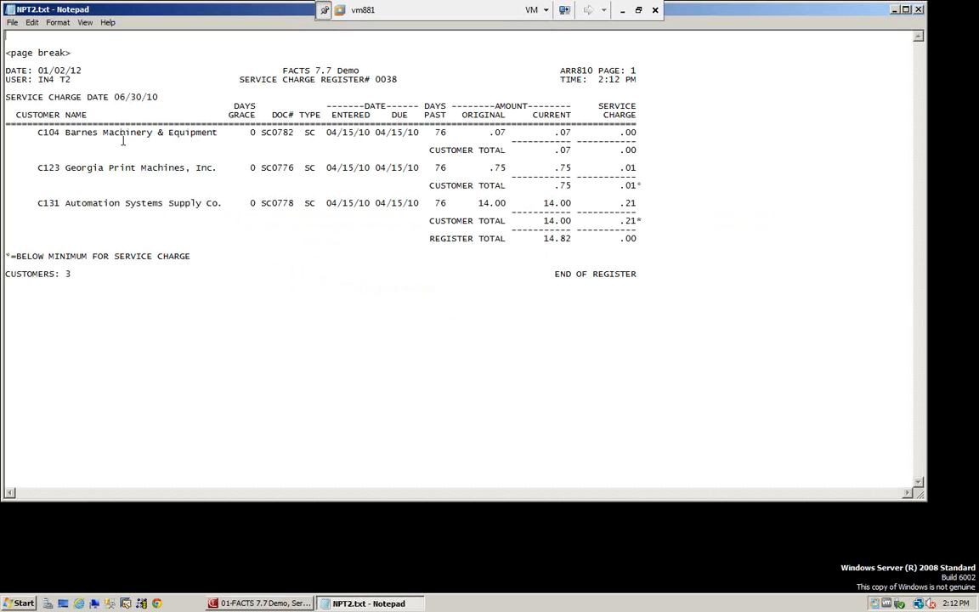
pyautogui.click(110, 167)
pyautogui.click(918, 12)
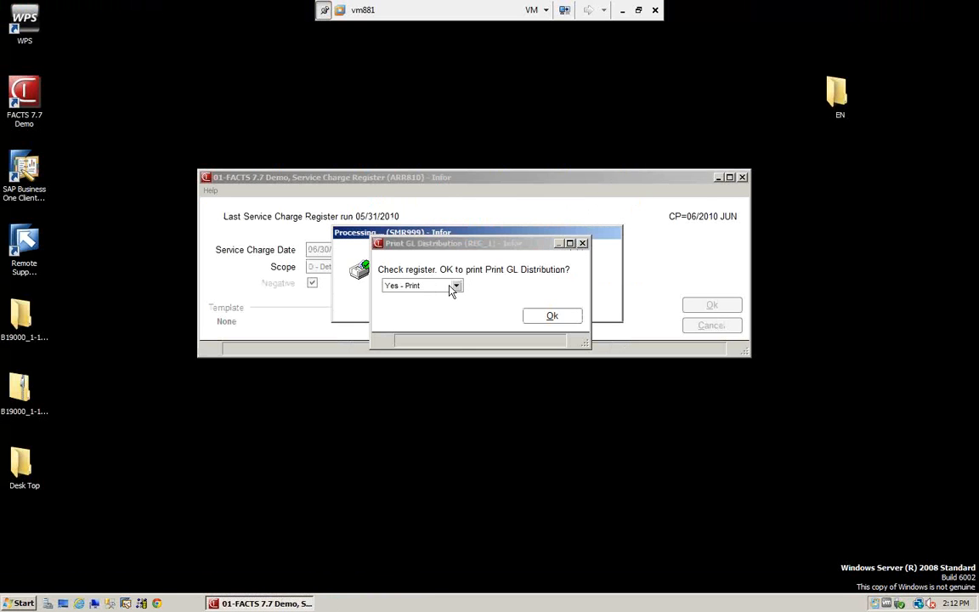
# - Decline printing the GL Distribution so the register ends without an update, and close the remaining Notepad printout
pyautogui.click(456, 287)
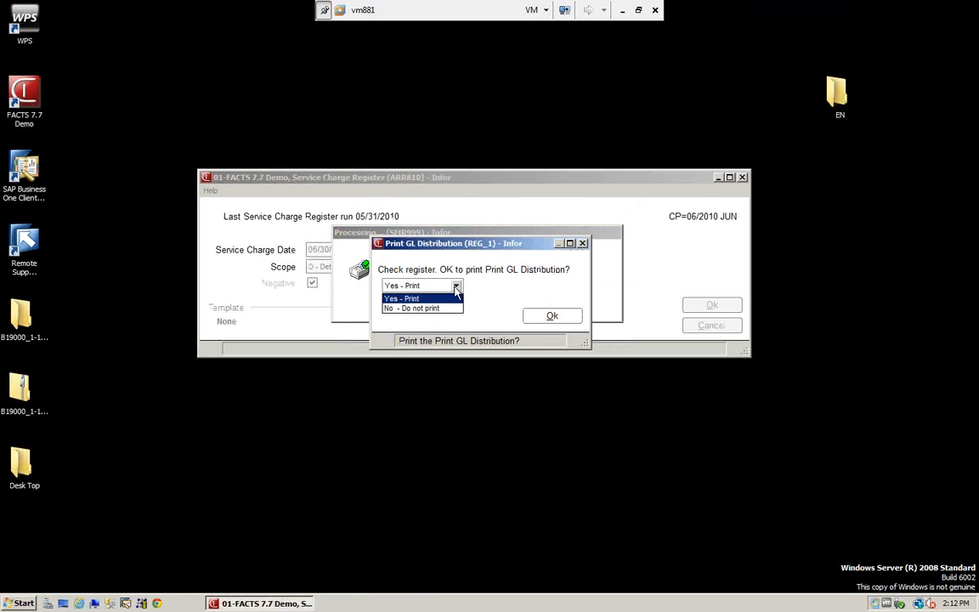
pyautogui.click(406, 306)
pyautogui.click(553, 324)
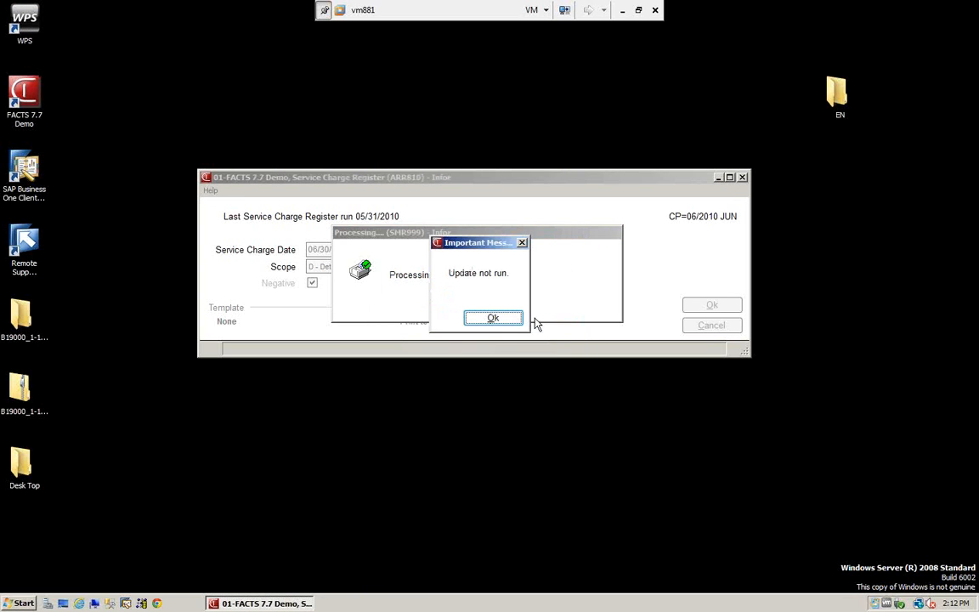
pyautogui.click(490, 322)
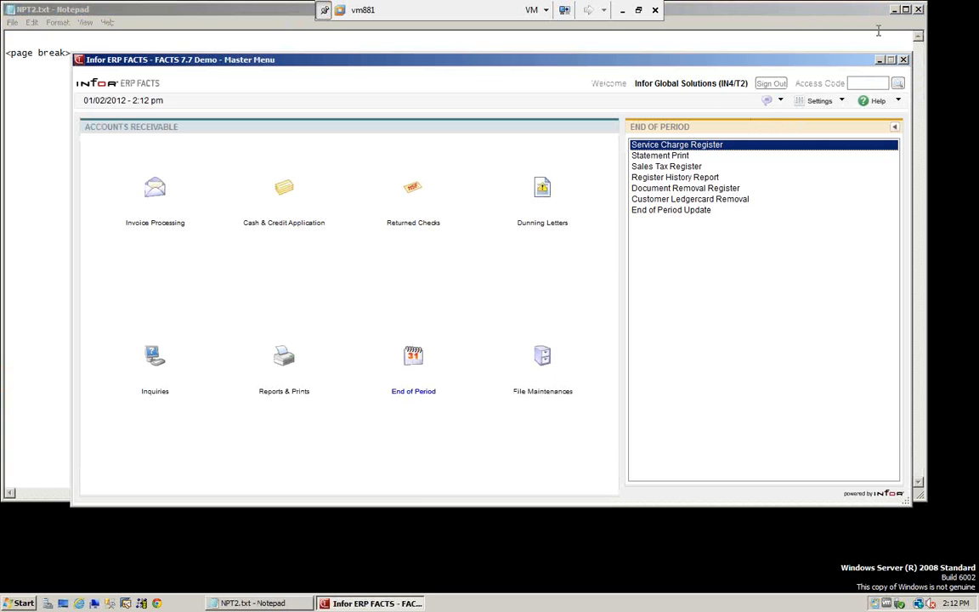
pyautogui.click(919, 10)
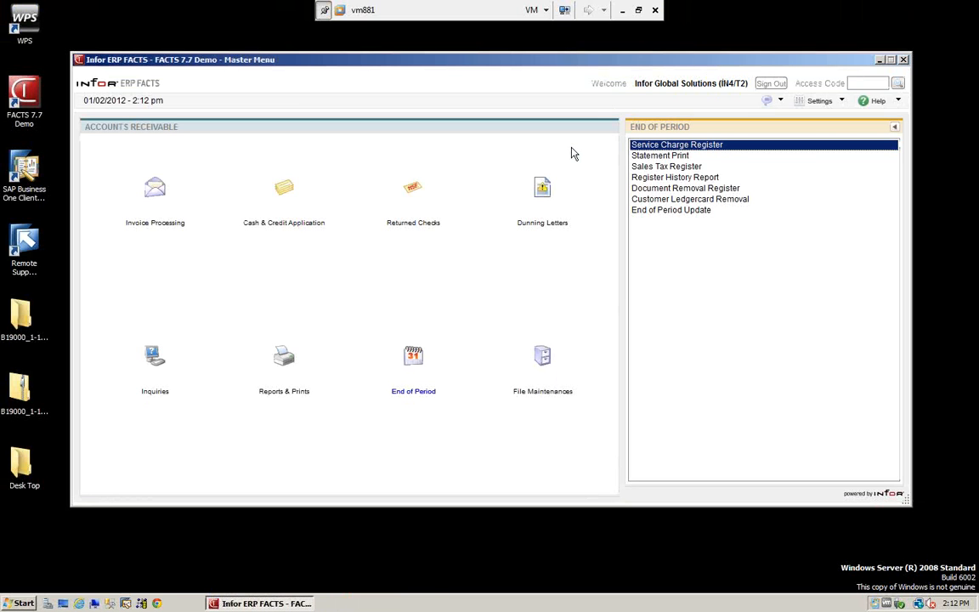
# - Reopen the Accounts Receivable Service Charge Register and set its print destination to A - Archive
pyautogui.doubleClick(680, 145)
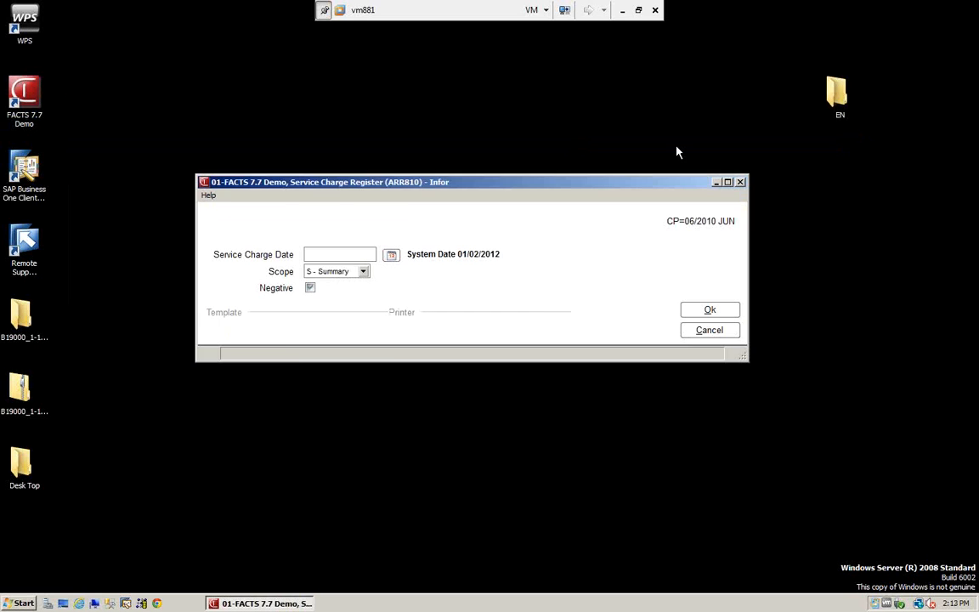
pyautogui.click(262, 195)
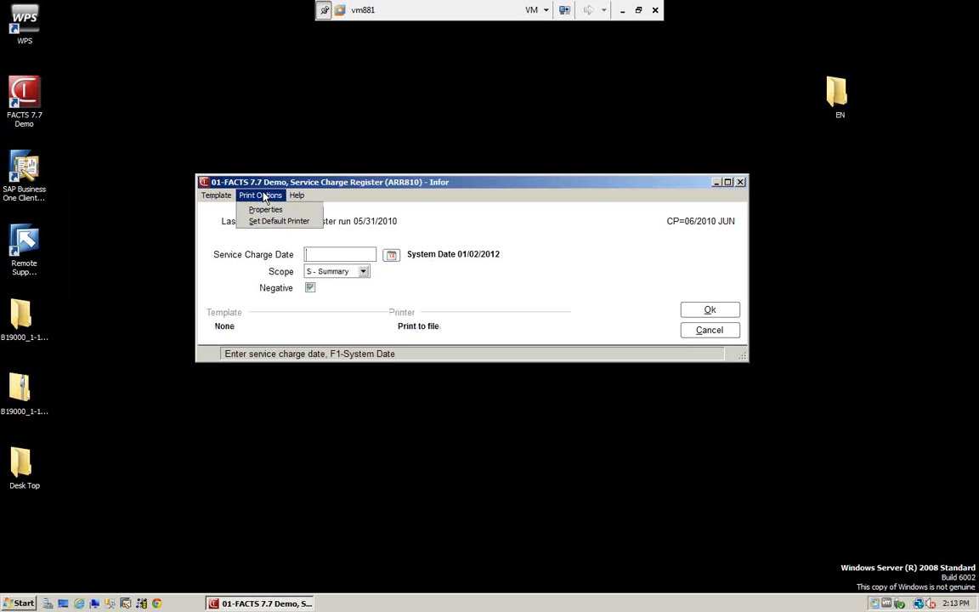
pyautogui.click(268, 211)
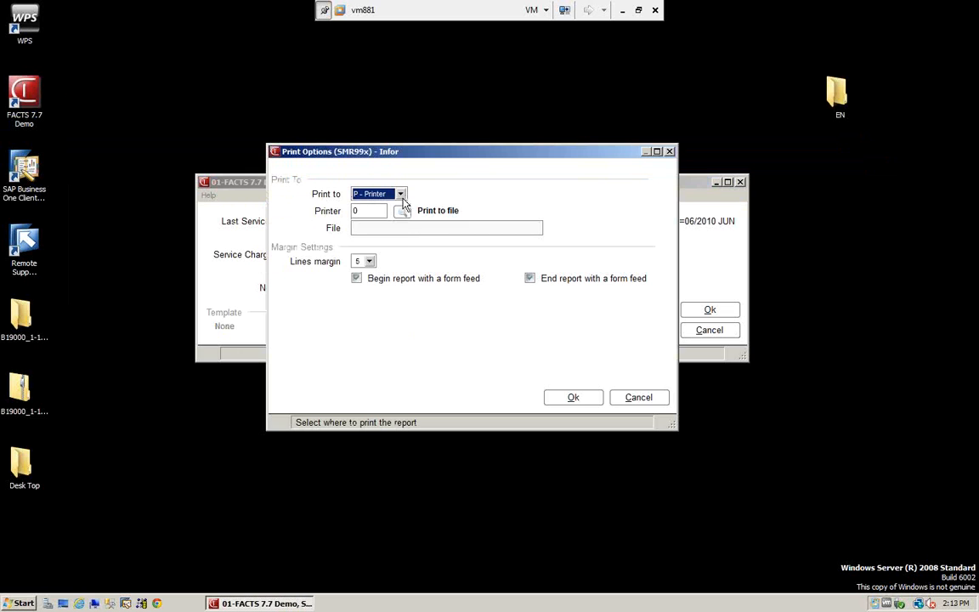
pyautogui.click(400, 194)
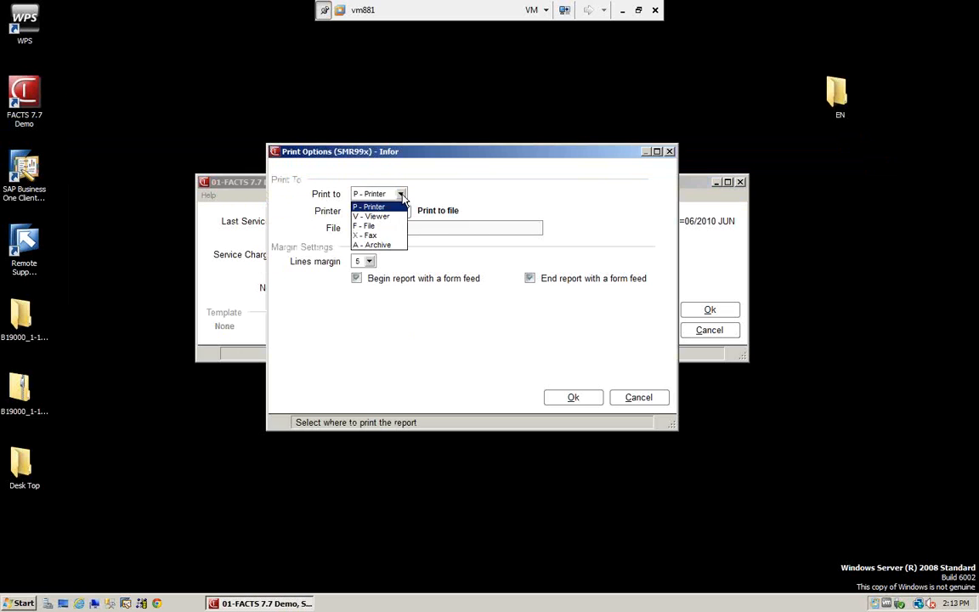
pyautogui.click(378, 245)
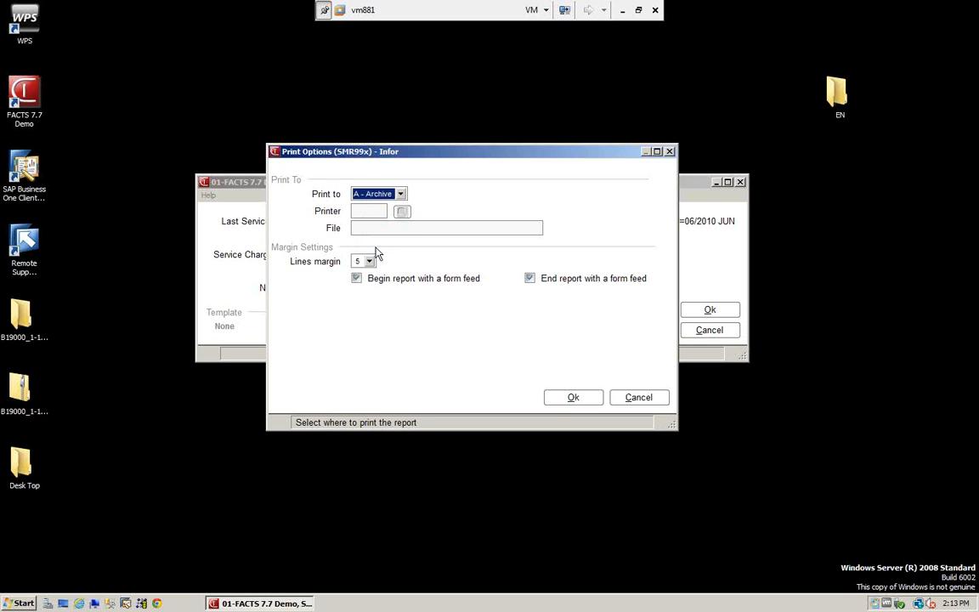
pyautogui.click(559, 402)
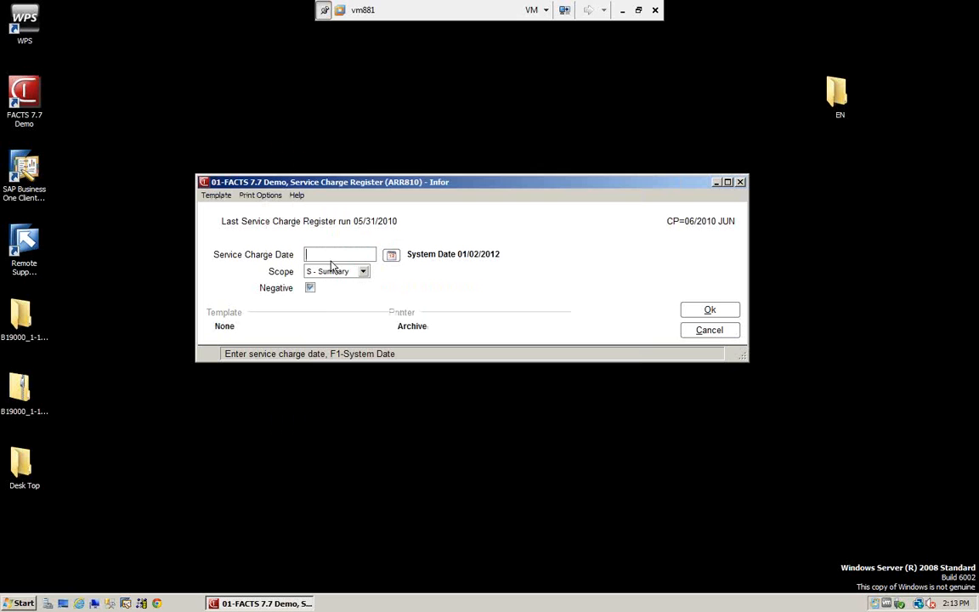
# - Run the register to the archive for 06/30/2010 with scope D - Detail and negative documents included
pyautogui.write('06302010')
pyautogui.click(363, 272)
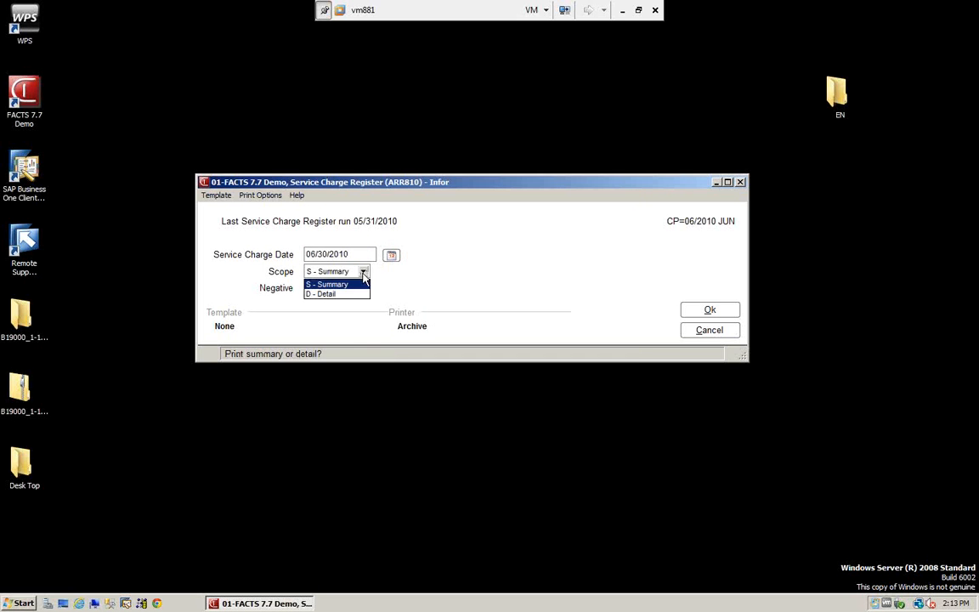
pyautogui.click(324, 293)
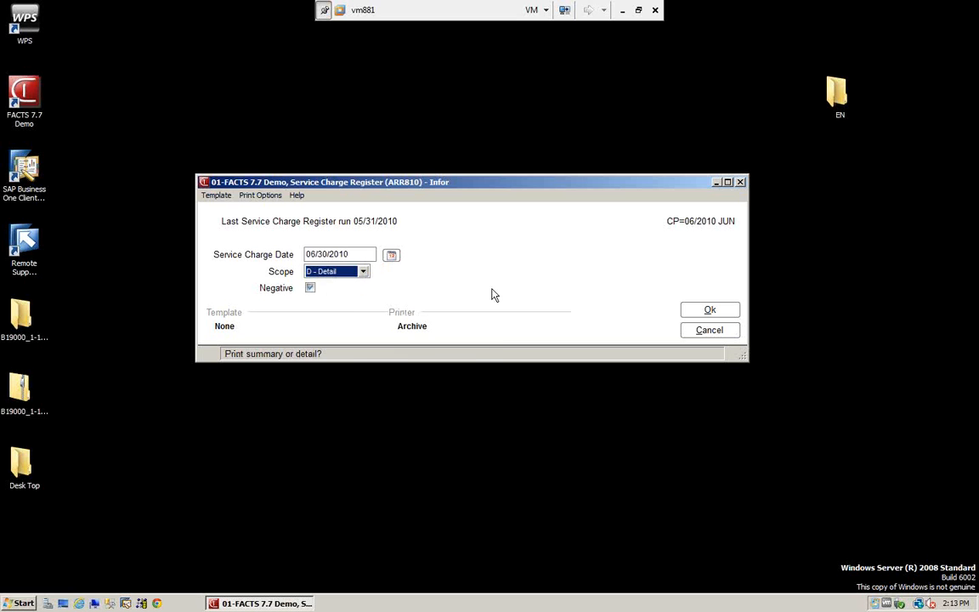
pyautogui.press('Tab')
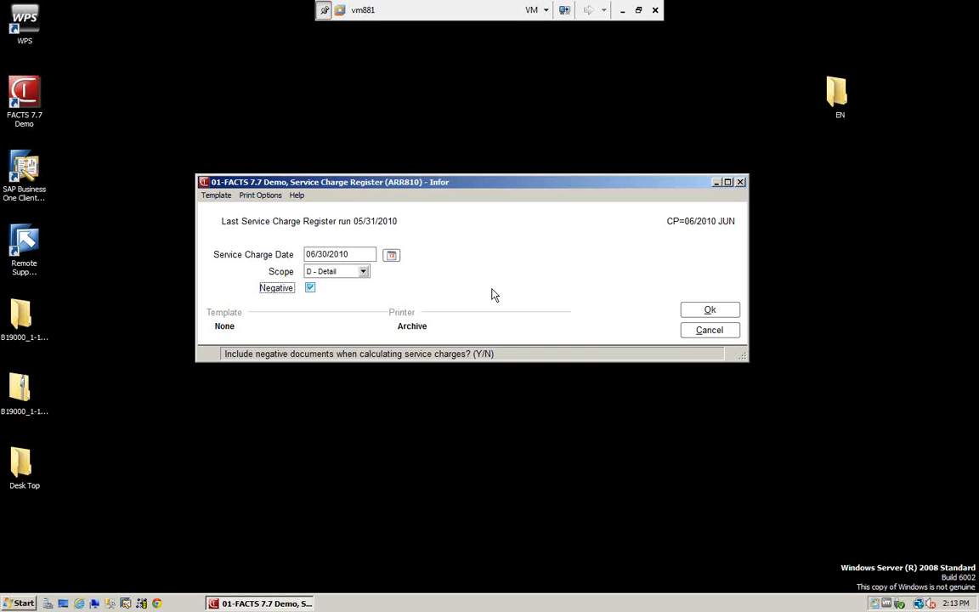
pyautogui.click(727, 315)
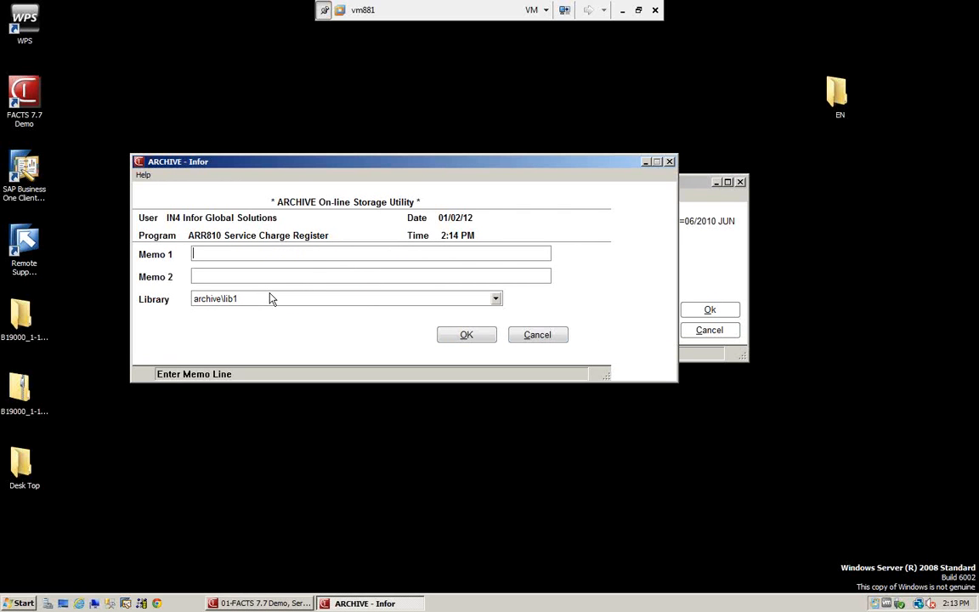
# - Enter SERVICE CHARGE JUNE 2010 as Memo 1 for the archived register and store it in library archive\lib1
pyautogui.moveTo(328, 162); pyautogui.dragTo(443, 285)
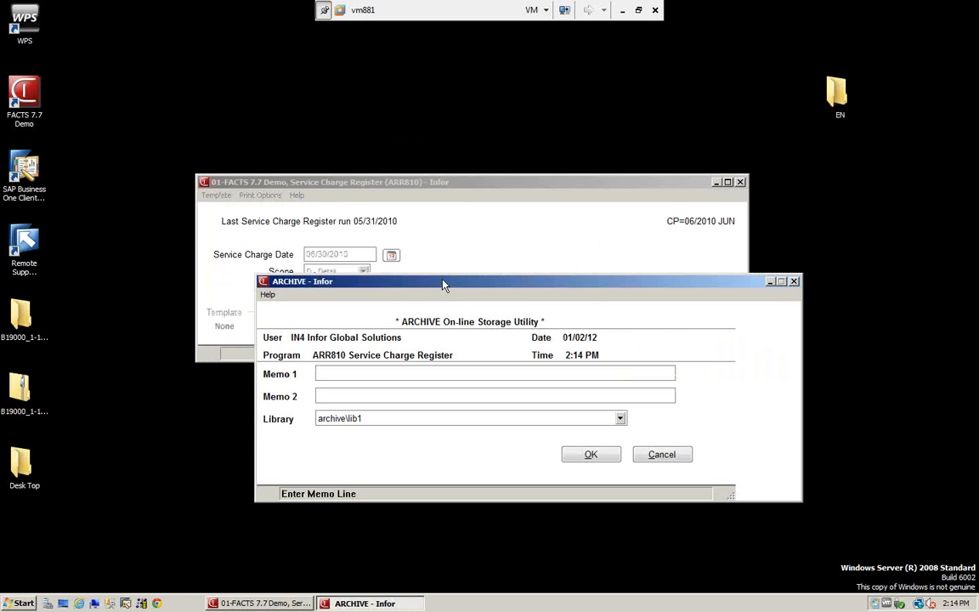
pyautogui.write('SERVICE CHARGE JUNE')
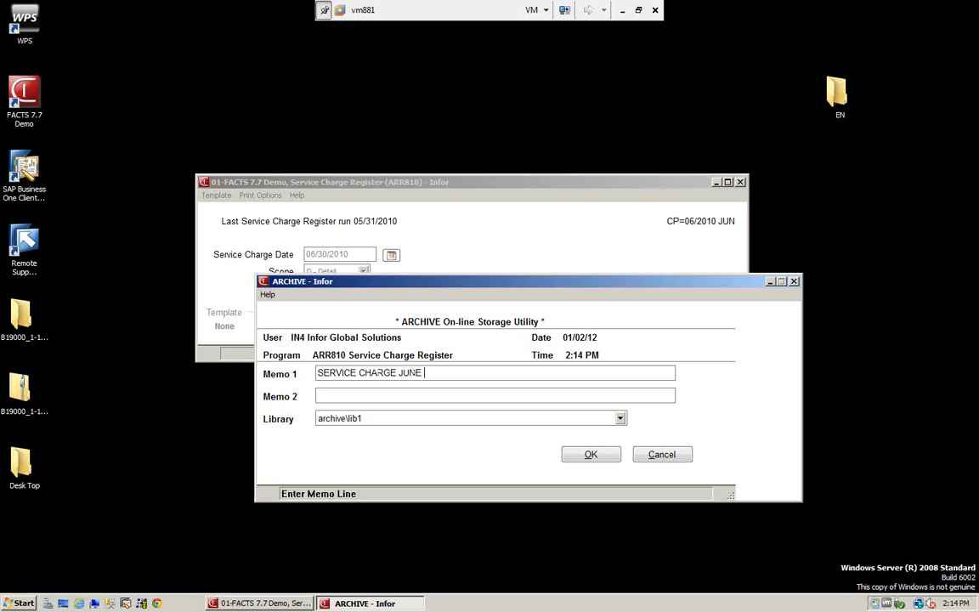
pyautogui.write(' 2010')
pyautogui.click(591, 455)
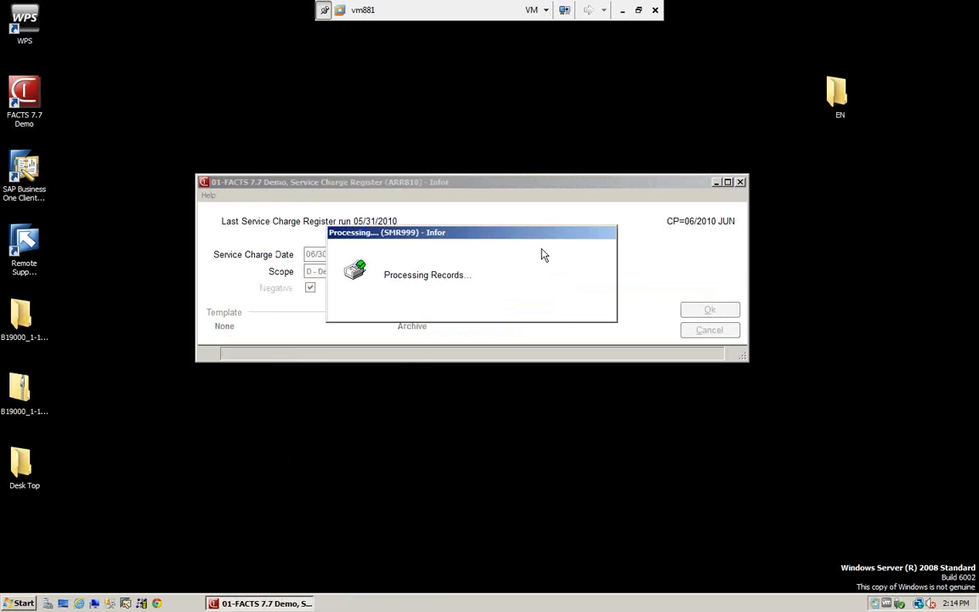
# - Accept printing the GL Distribution and carry the register update through the service charge and GL postings
pyautogui.click(485, 323)
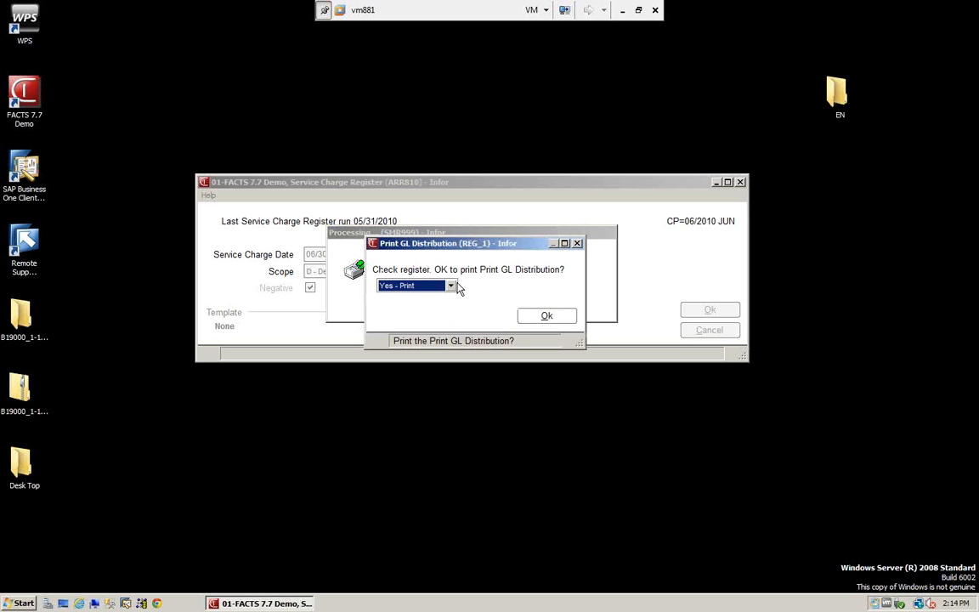
pyautogui.click(551, 318)
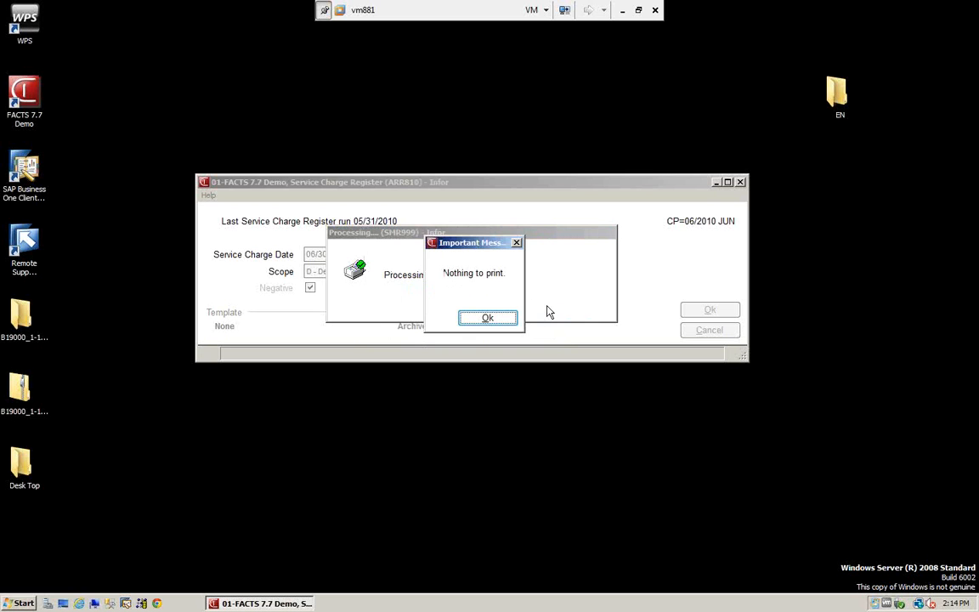
pyautogui.click(486, 317)
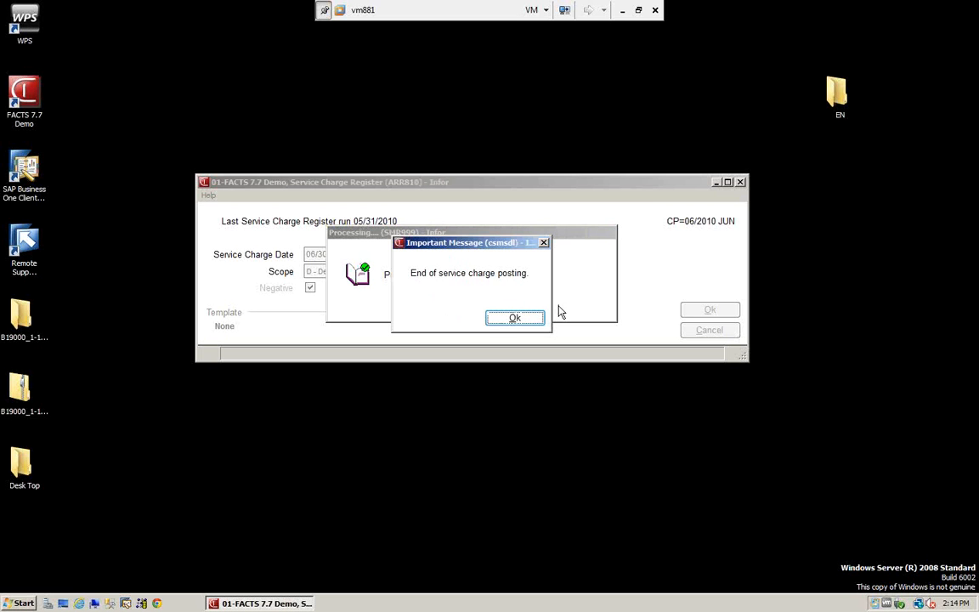
pyautogui.click(516, 320)
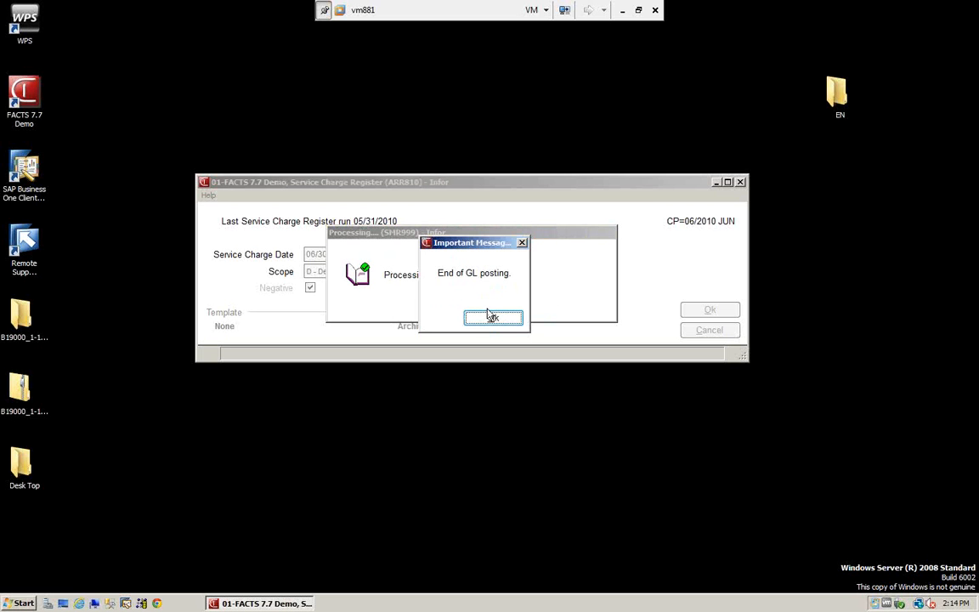
pyautogui.click(492, 318)
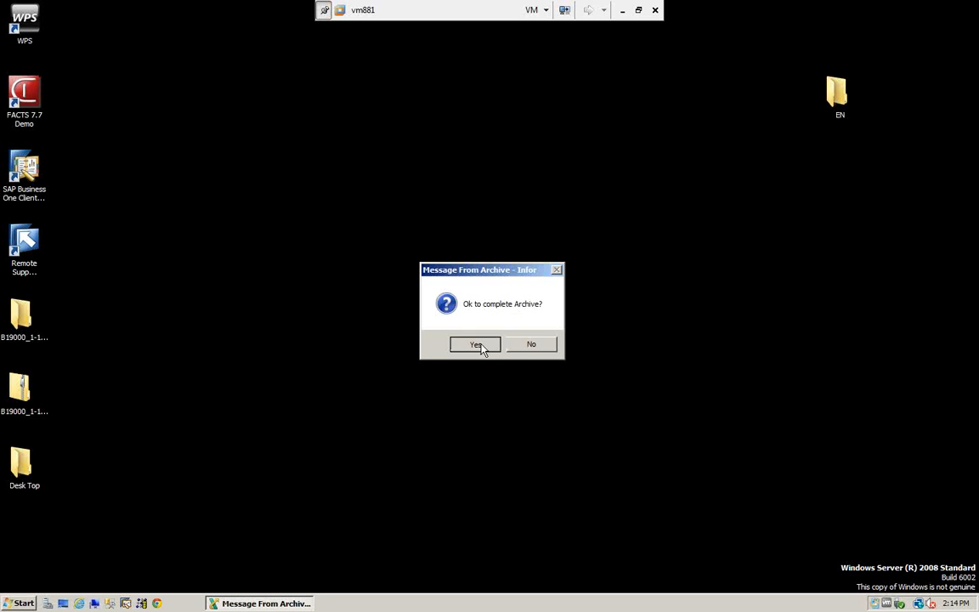
# - Complete the archive with the V - View option, review the archived Service Charge Register, and close the Report Viewer
pyautogui.click(486, 345)
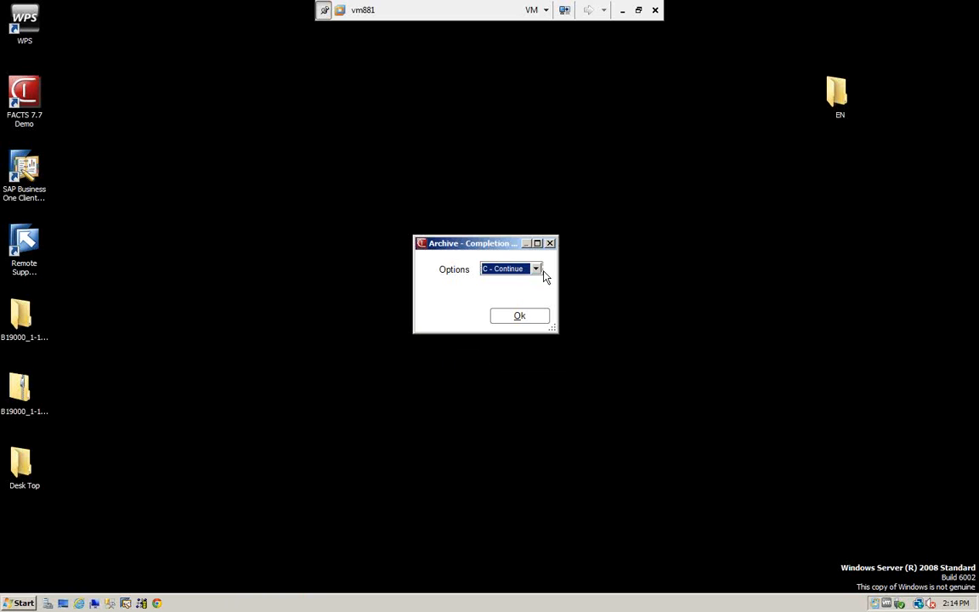
pyautogui.click(537, 269)
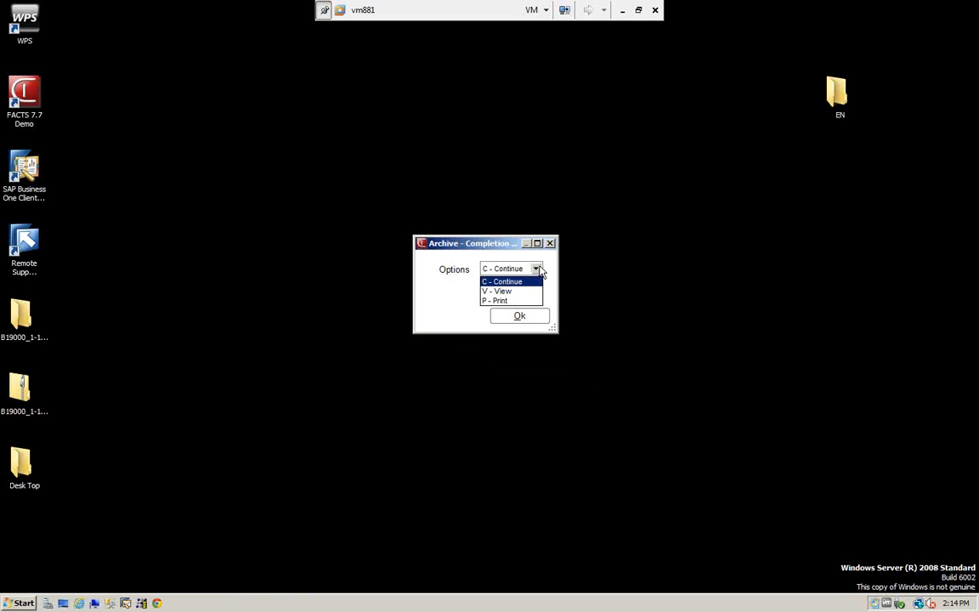
pyautogui.click(500, 291)
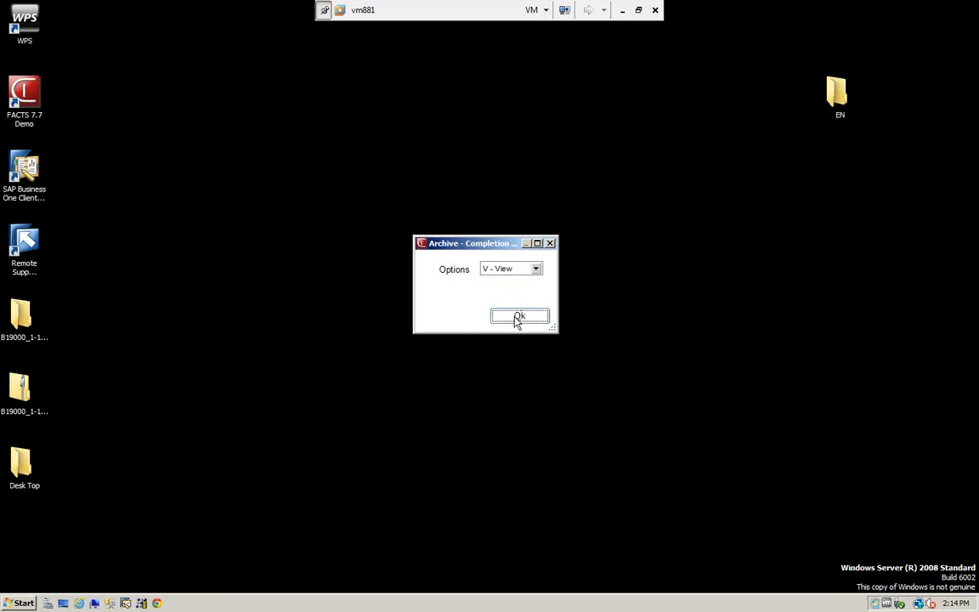
pyautogui.click(516, 319)
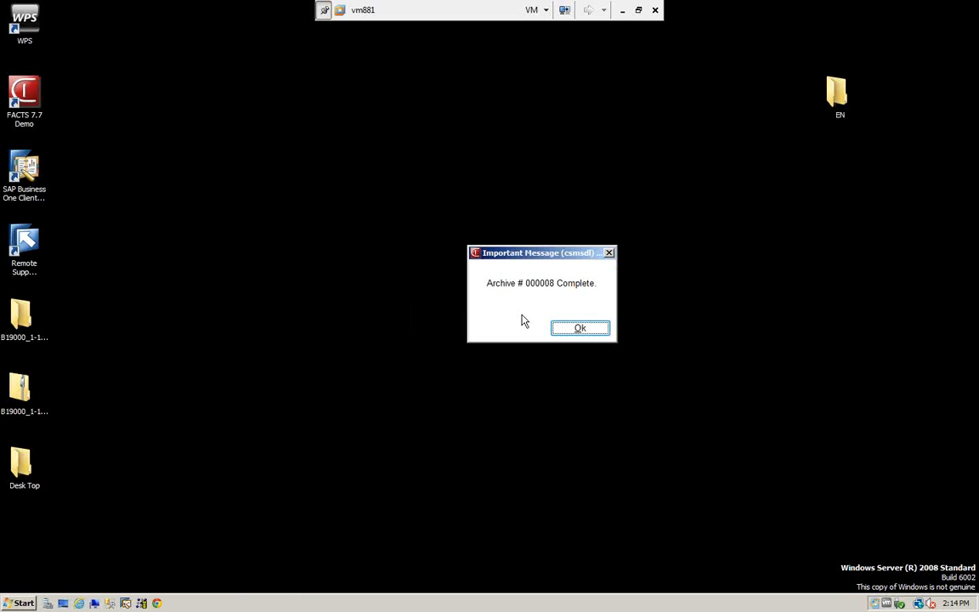
pyautogui.click(581, 331)
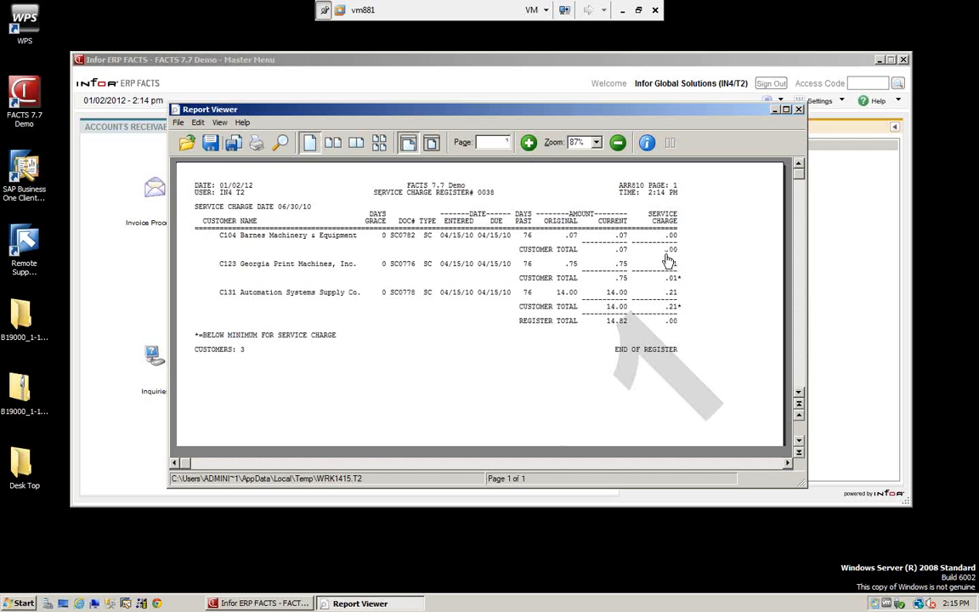
pyautogui.click(798, 110)
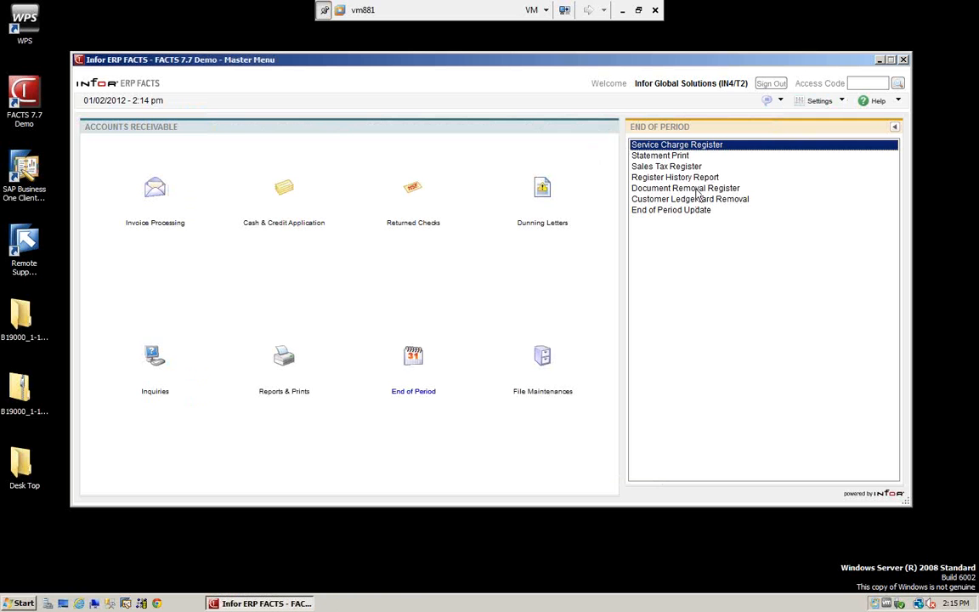
# - Run the Service Charge Register again for 06/30/2010 with scope D - Detail, printing to file
pyautogui.doubleClick(685, 144)
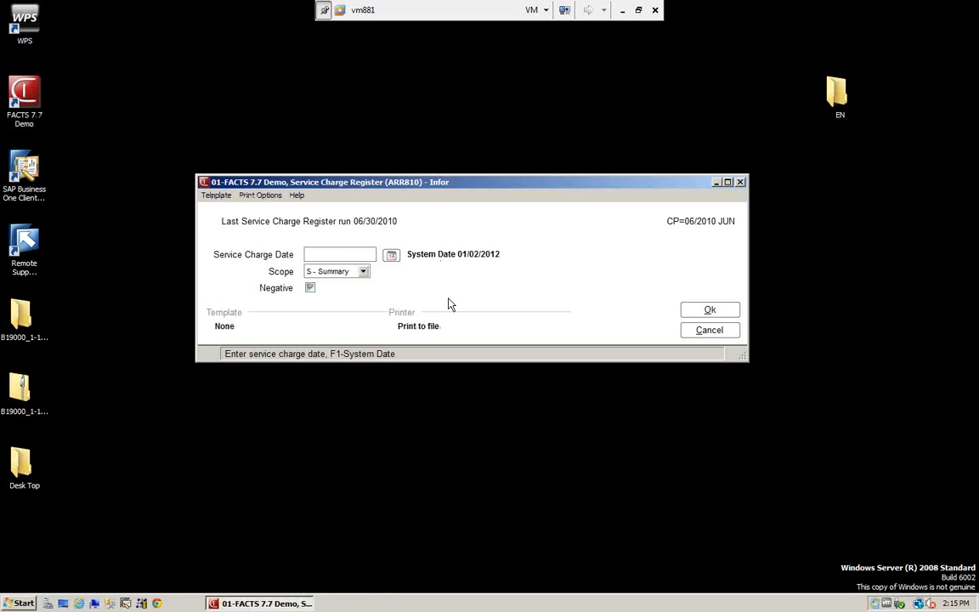
pyautogui.write('06302010')
pyautogui.press('Return')
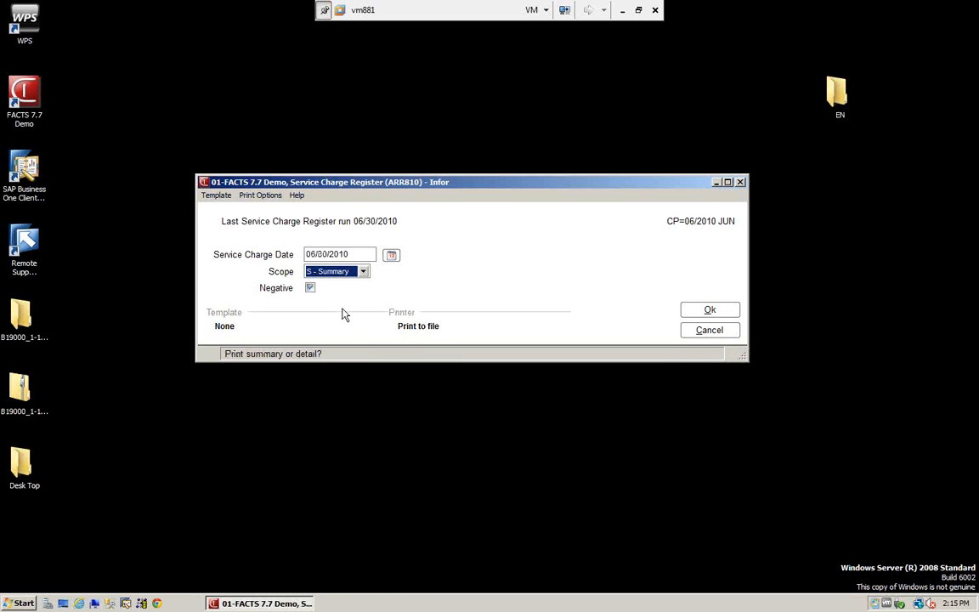
pyautogui.click(363, 271)
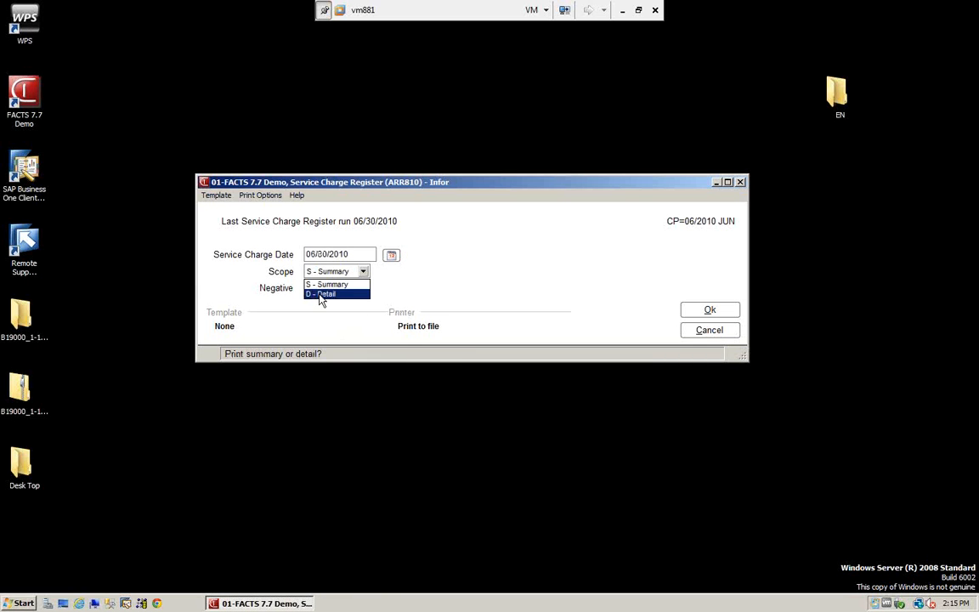
pyautogui.click(322, 294)
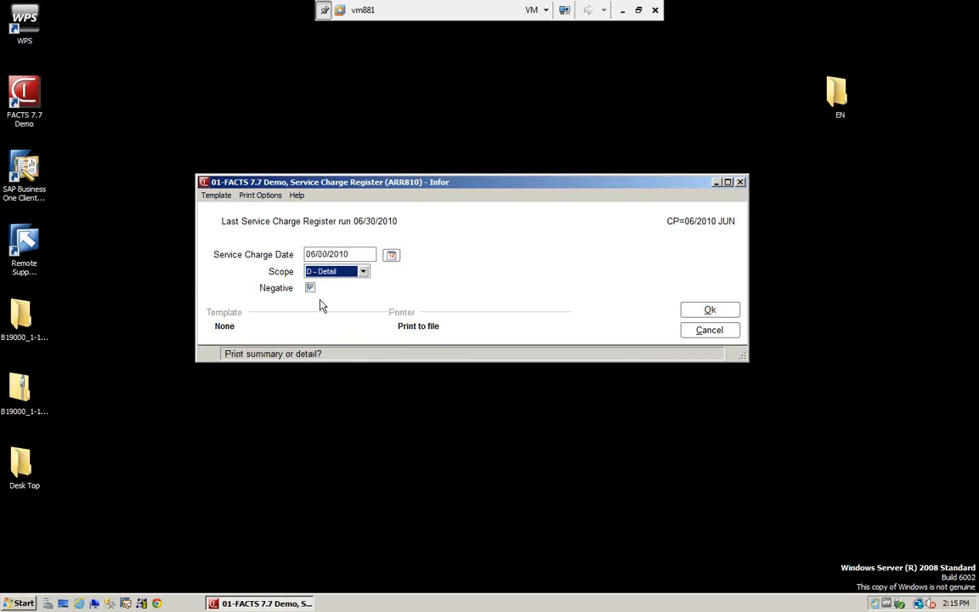
pyautogui.click(706, 312)
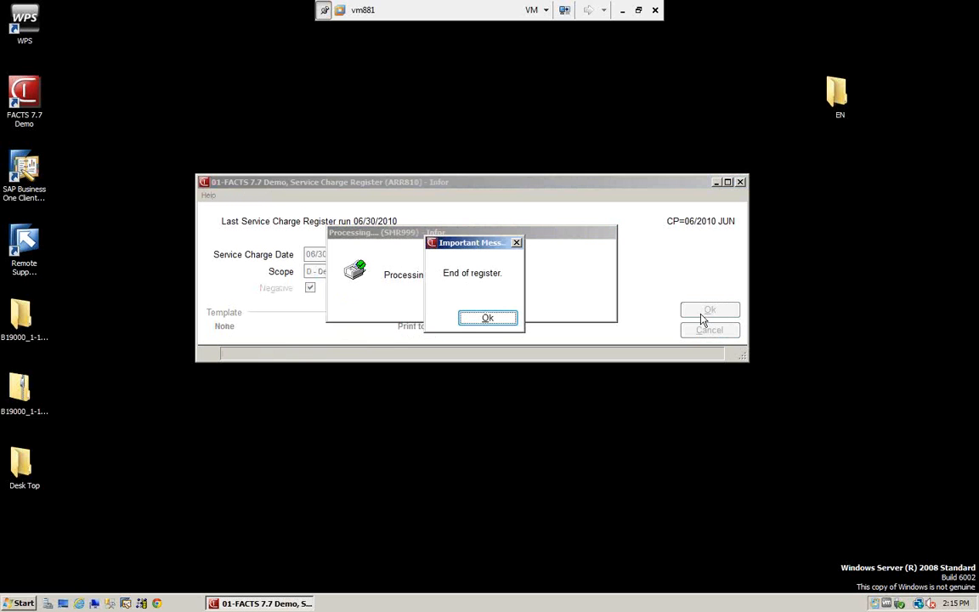
# - Review the printed Service Charge Register, accept printing the GL Distribution, and carry the update through the service charge posting
pyautogui.click(493, 320)
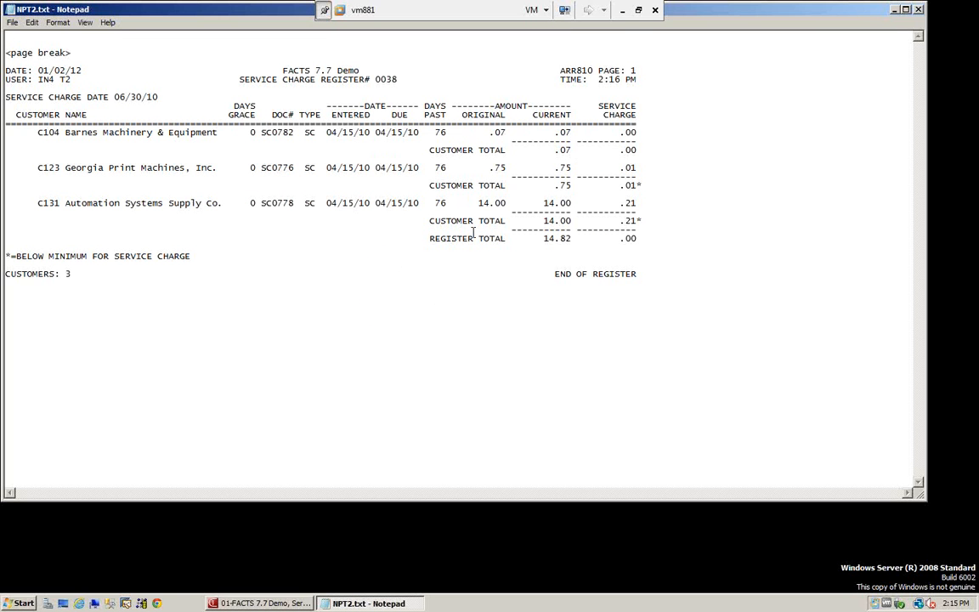
pyautogui.click(919, 10)
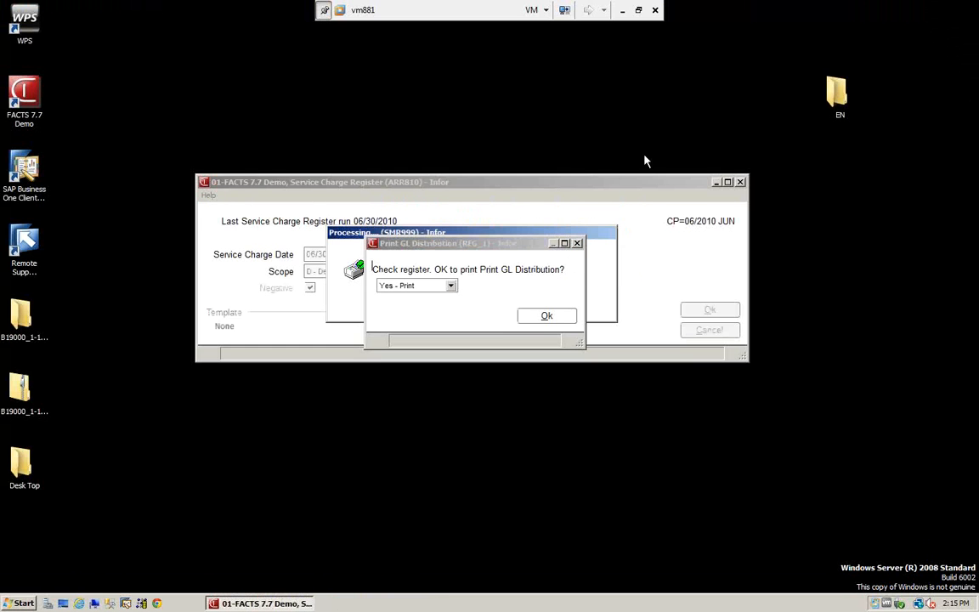
pyautogui.click(545, 317)
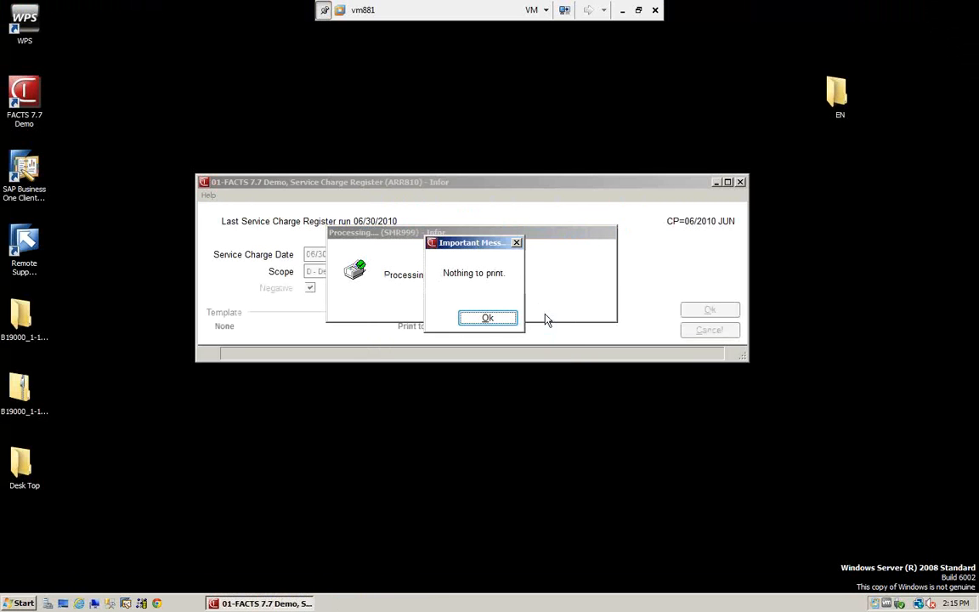
pyautogui.click(505, 321)
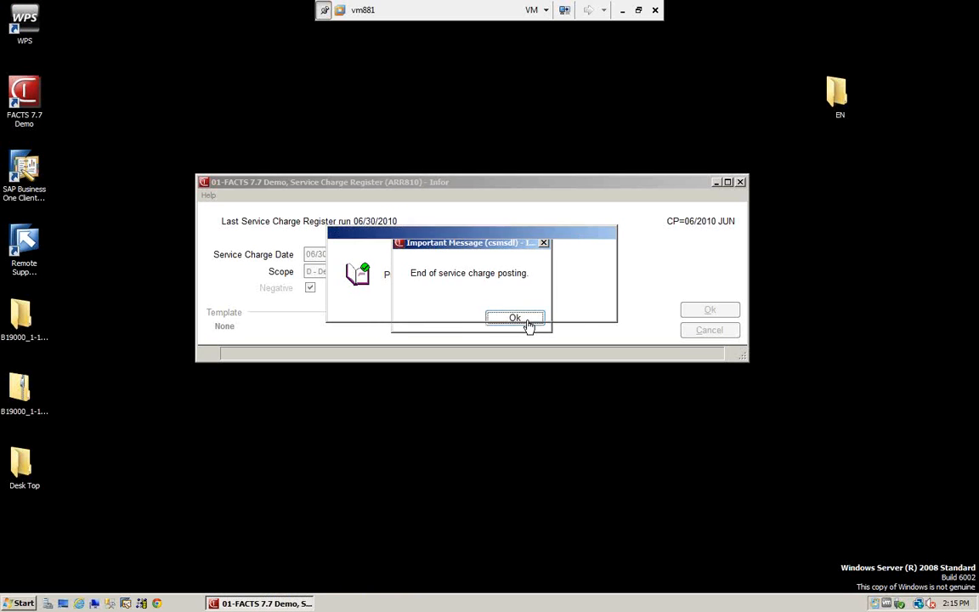
pyautogui.click(528, 324)
pyautogui.click(507, 325)
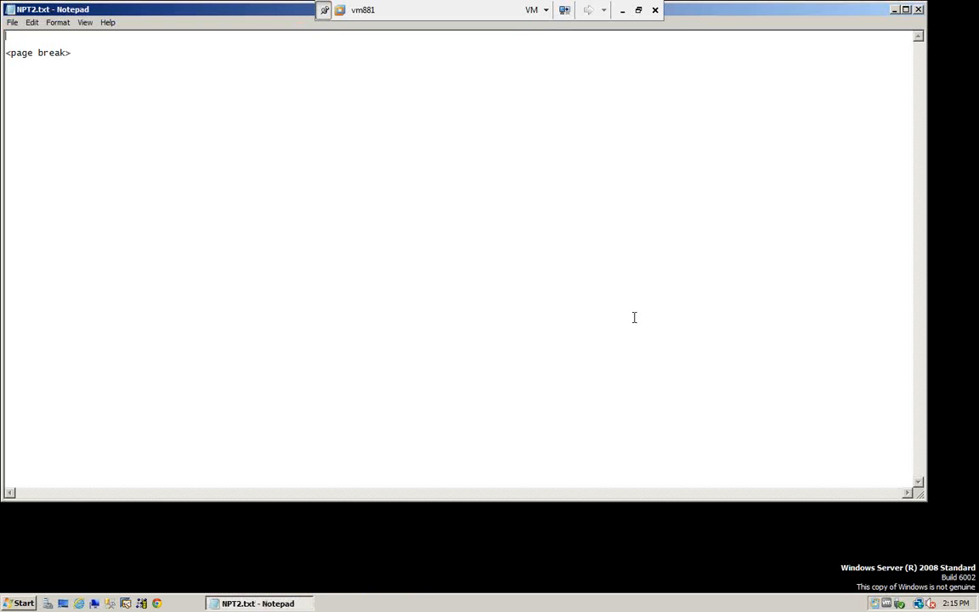
pyautogui.click(918, 10)
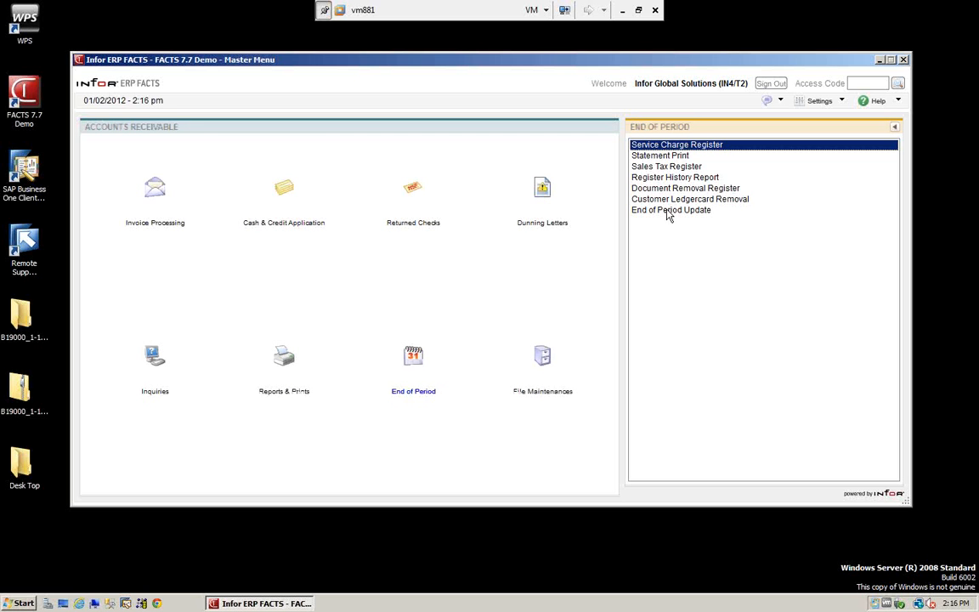
# - Open Statement Print from the Accounts Receivable end-of-period programs and check the available print orders
pyautogui.click(648, 158)
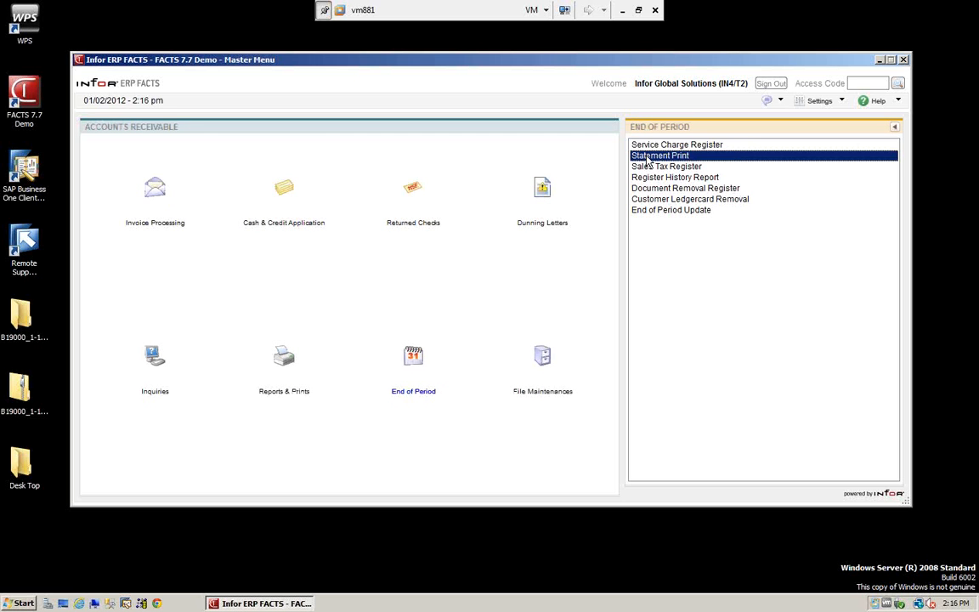
pyautogui.doubleClick(648, 158)
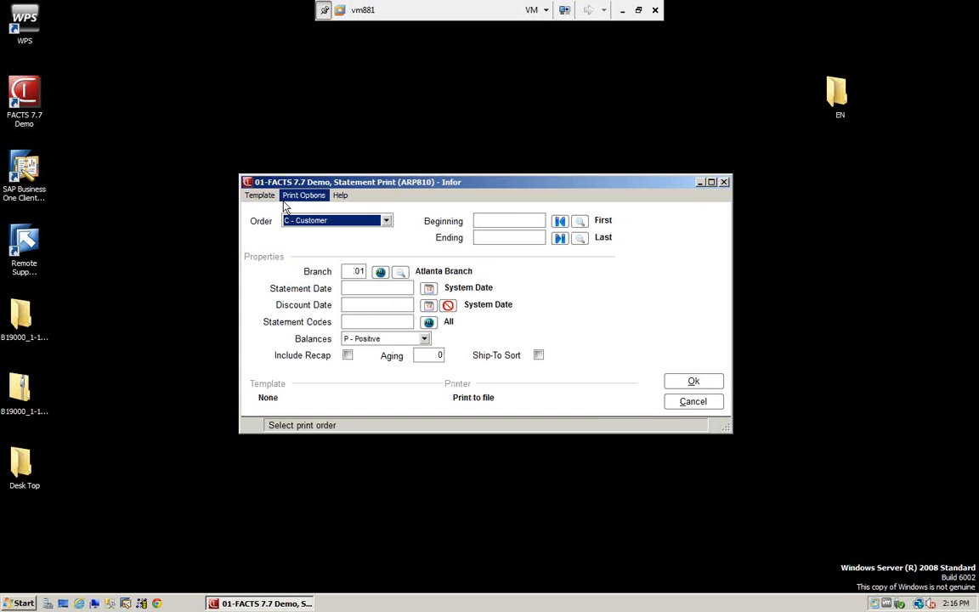
pyautogui.click(386, 220)
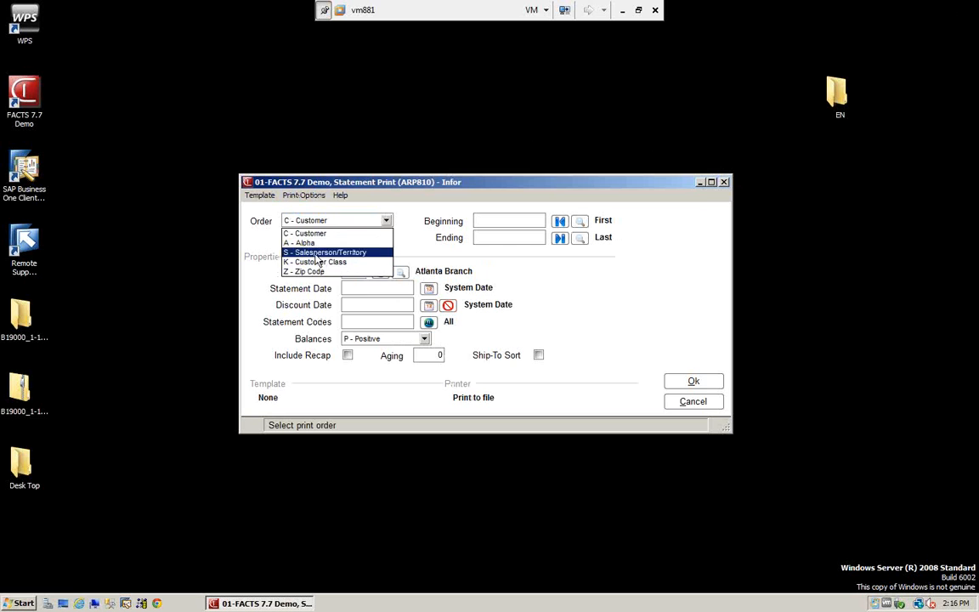
pyautogui.click(331, 220)
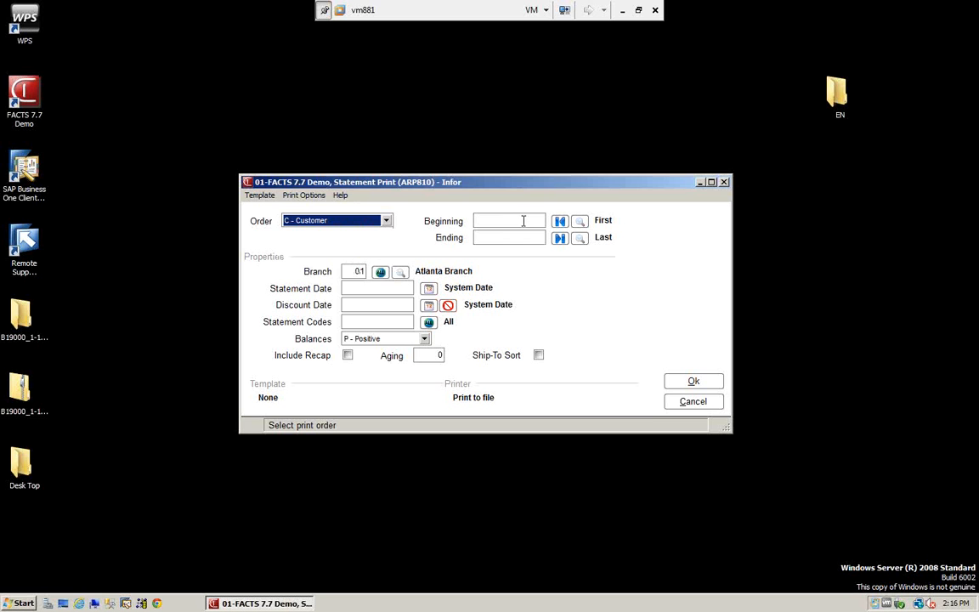
# - Try the S - Salesperson/Territory print order, browse its beginning-value lookup, and return the order to C - Customer
pyautogui.click(390, 222)
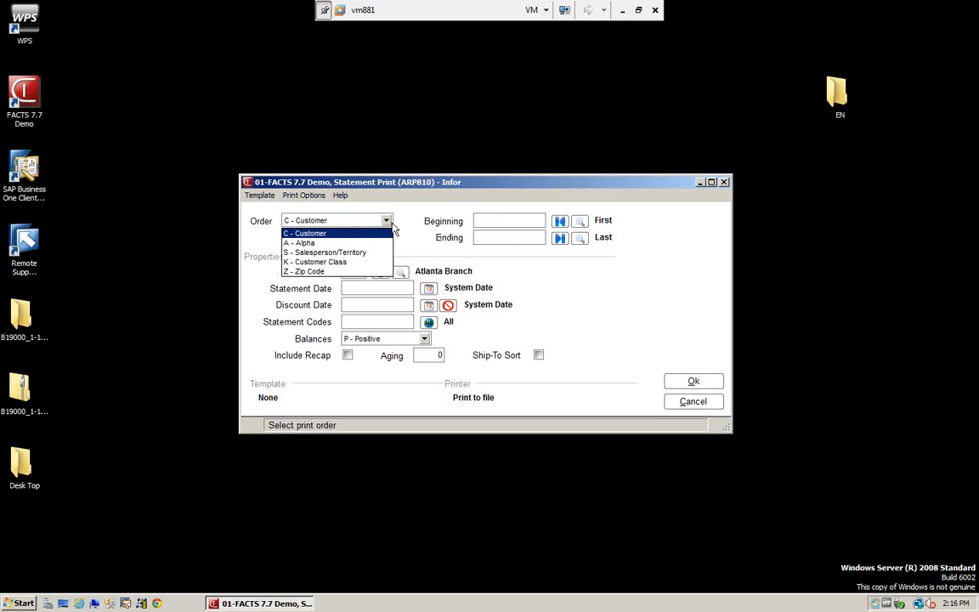
pyautogui.click(328, 253)
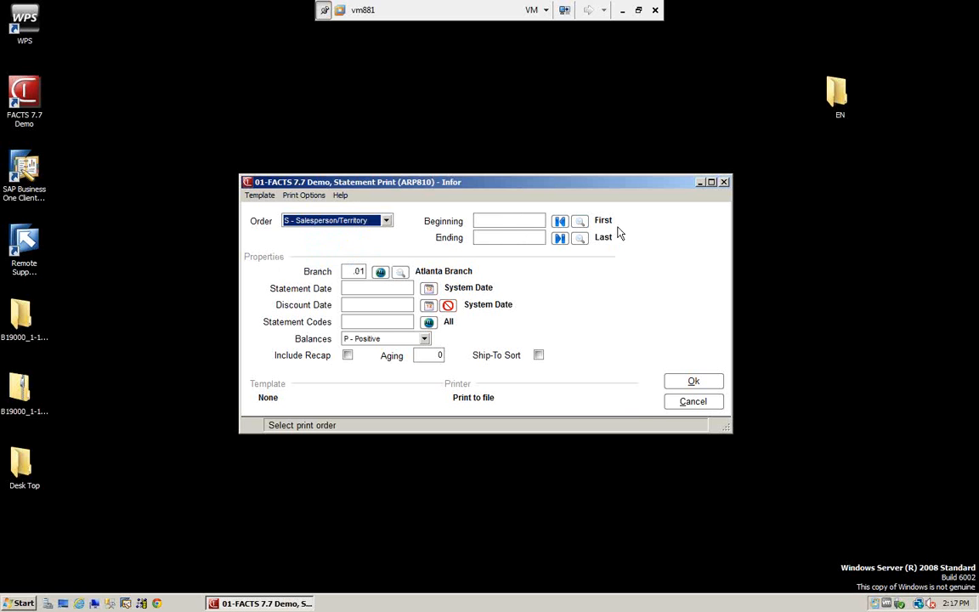
pyautogui.click(580, 221)
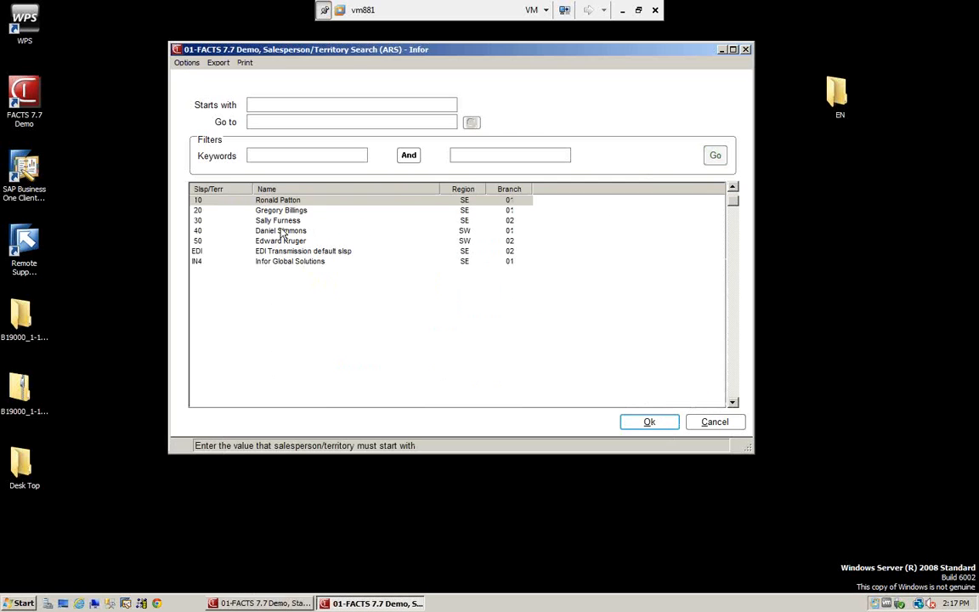
pyautogui.click(705, 425)
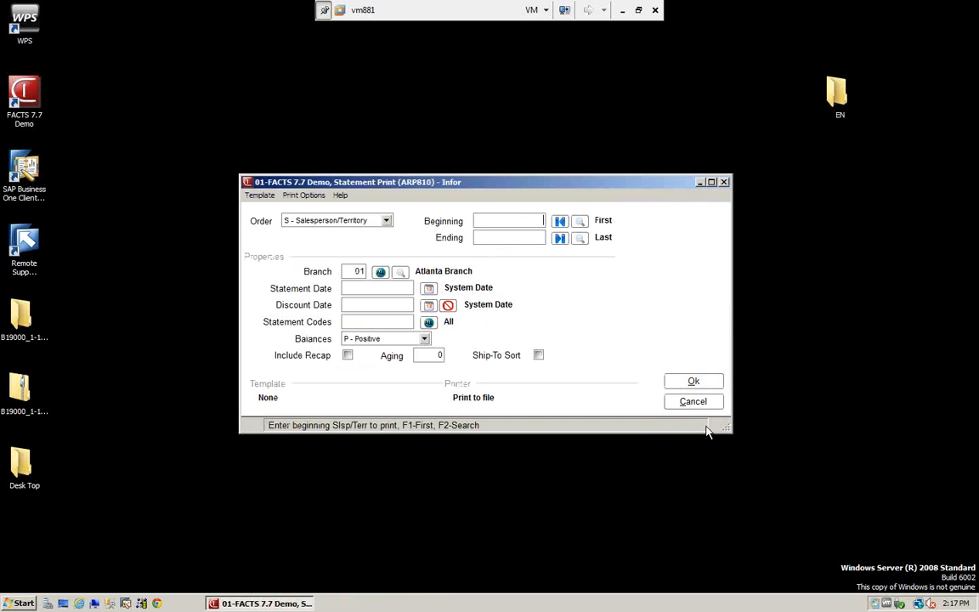
pyautogui.click(385, 221)
pyautogui.click(344, 230)
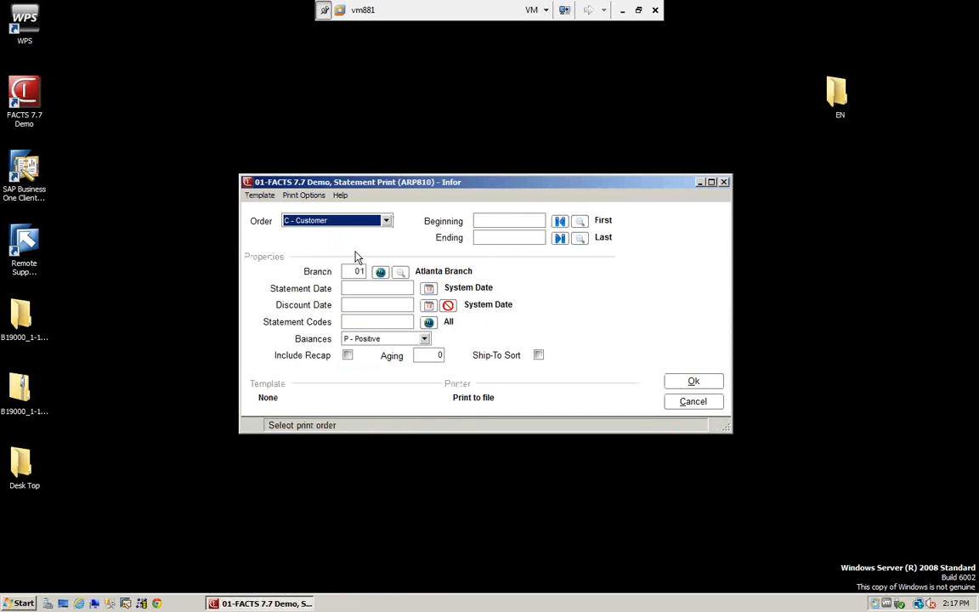
# - Browse the customer lookup without choosing one, then set the statement range from First to Last customer for all branches
pyautogui.click(579, 222)
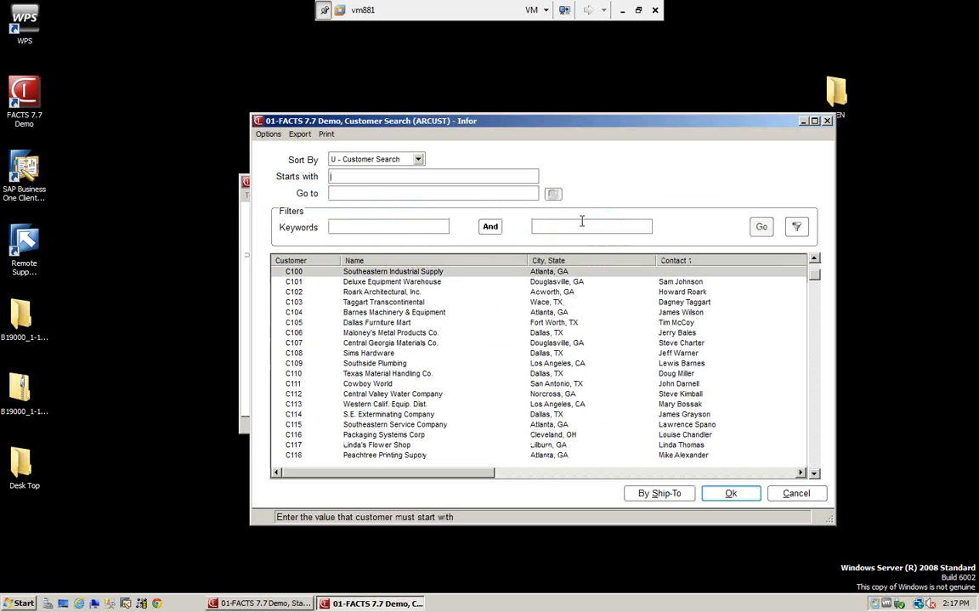
pyautogui.click(796, 494)
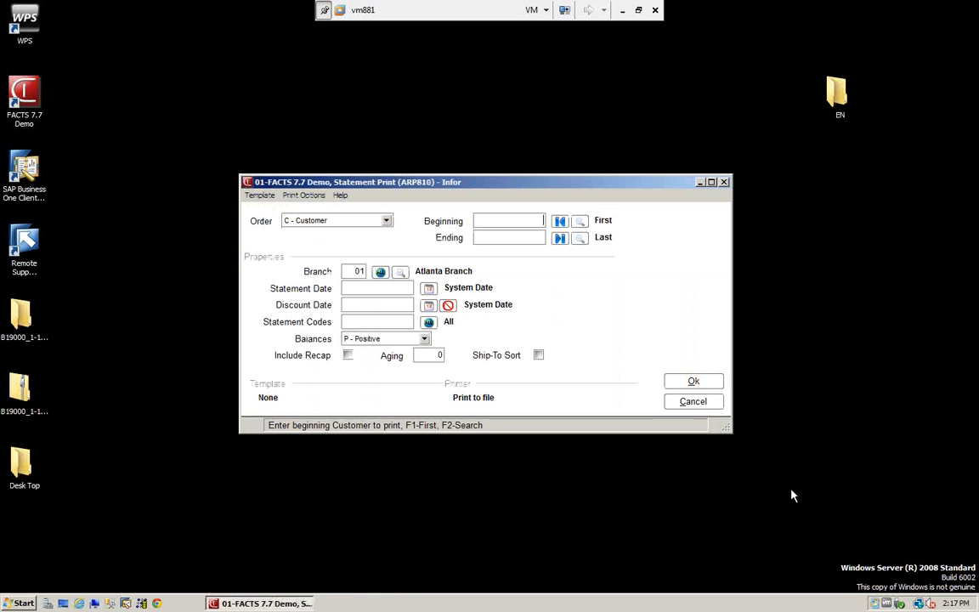
pyautogui.click(559, 223)
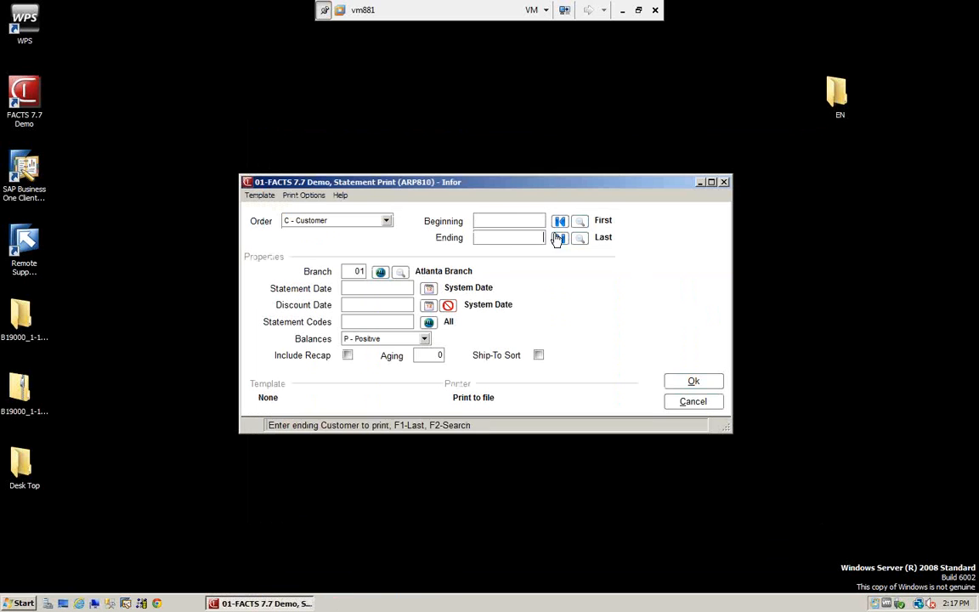
pyautogui.click(558, 238)
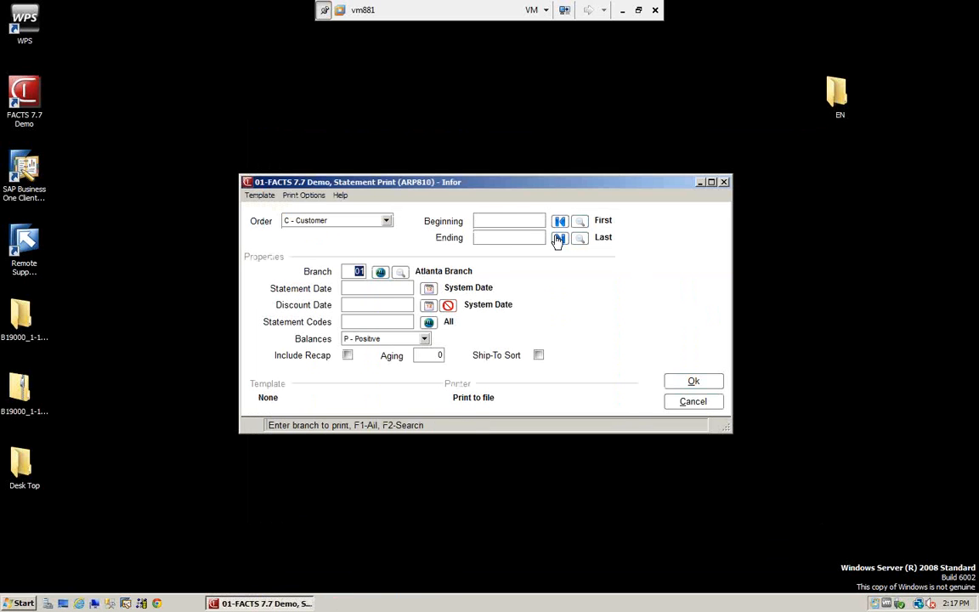
pyautogui.click(380, 274)
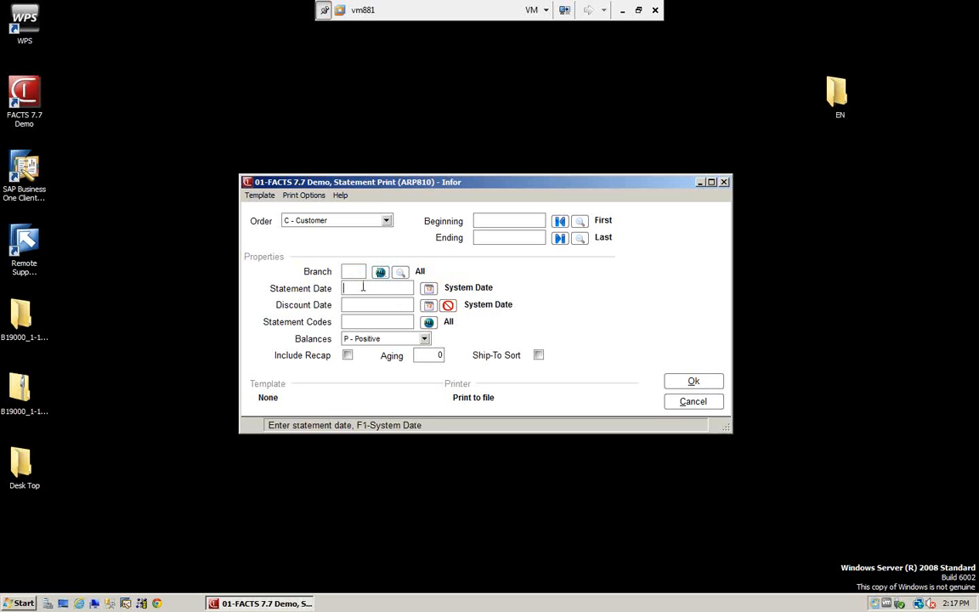
# - Set the statement date to 06/30/2010, accepting the system date for discounts and all statement codes
pyautogui.write('06302010')
pyautogui.press('Tab')
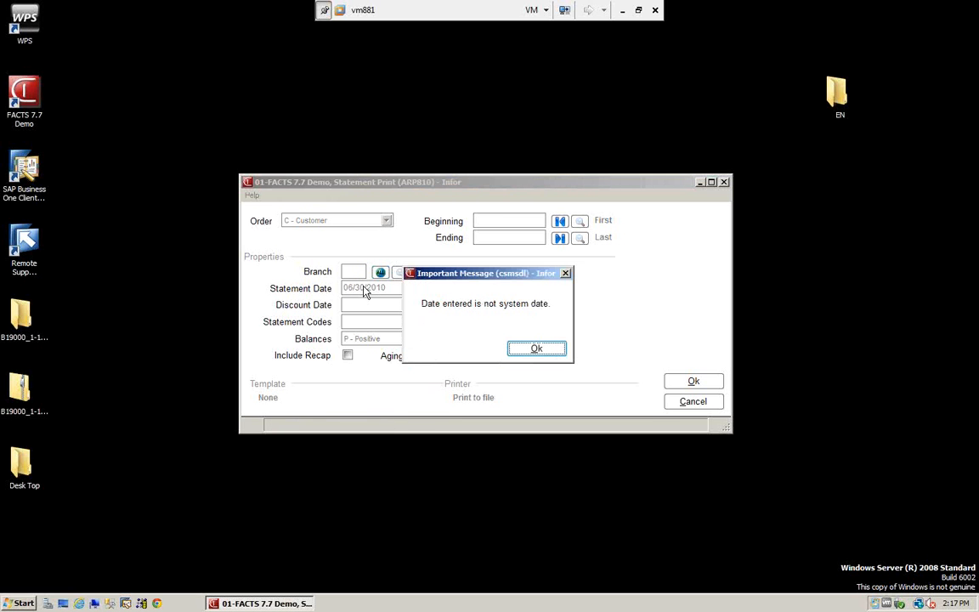
pyautogui.click(538, 350)
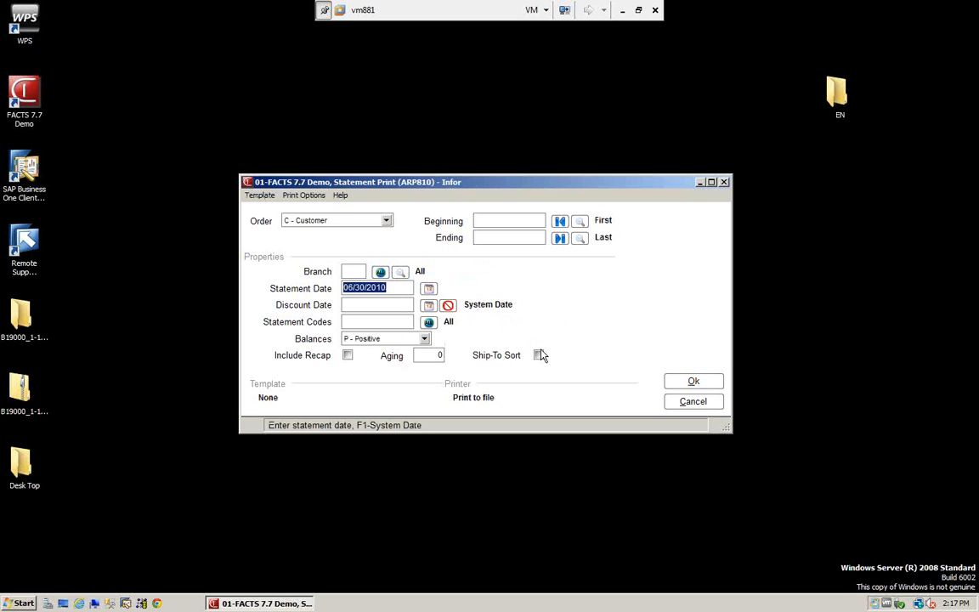
pyautogui.press('Return')
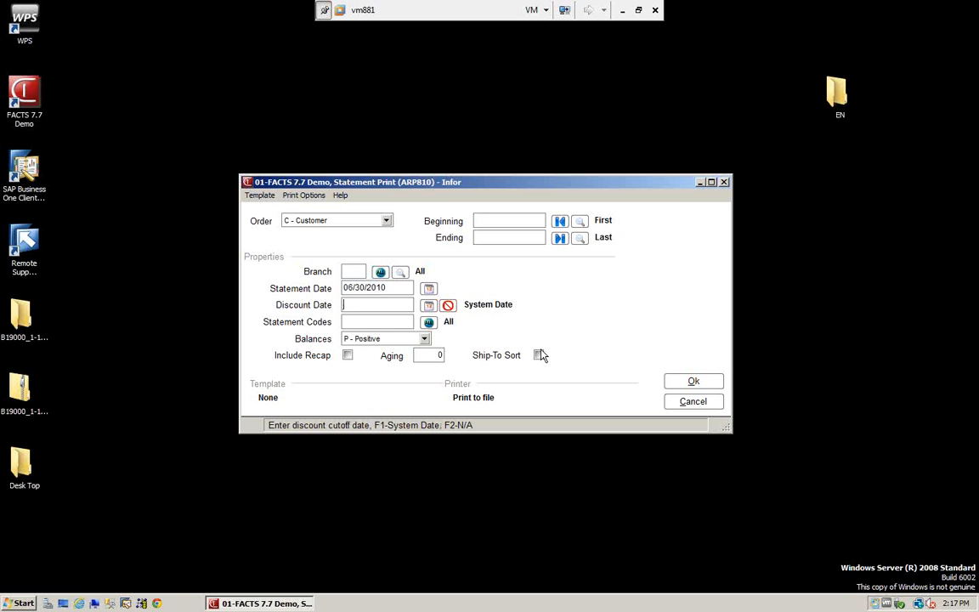
pyautogui.press('Return')
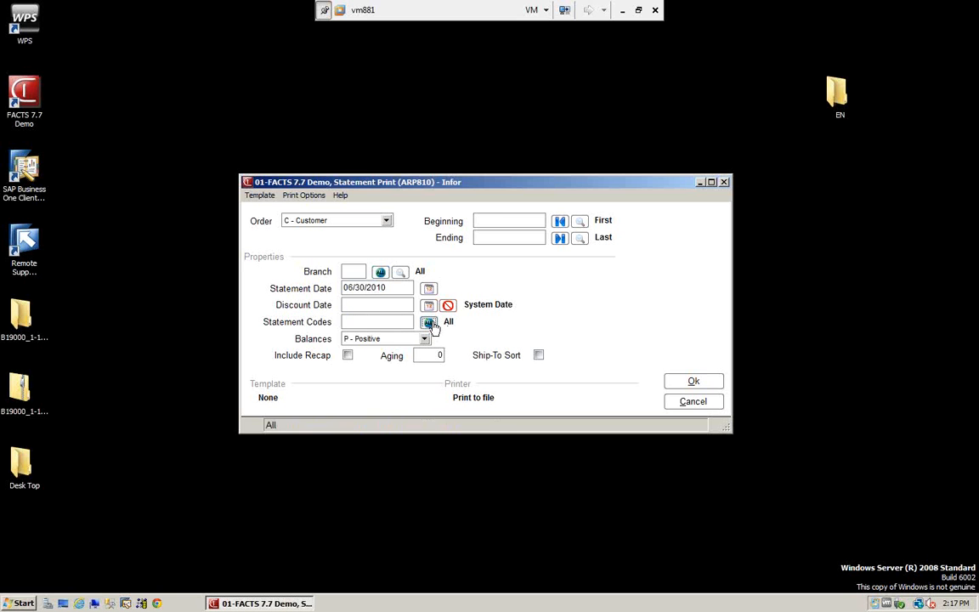
pyautogui.press('Return')
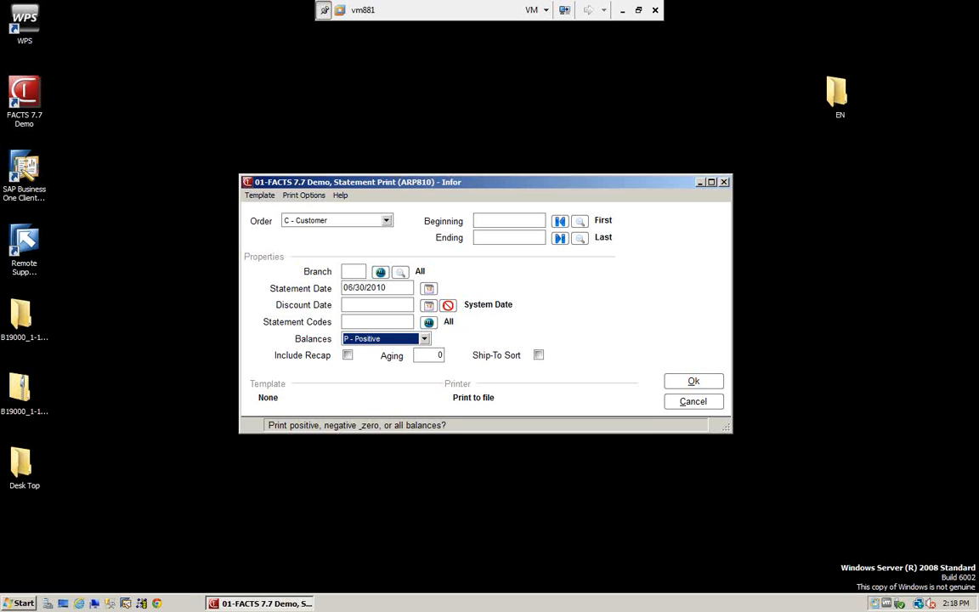
# - Keep balances at P - Positive, include the statement recap, and run Statement Print to file
pyautogui.click(424, 339)
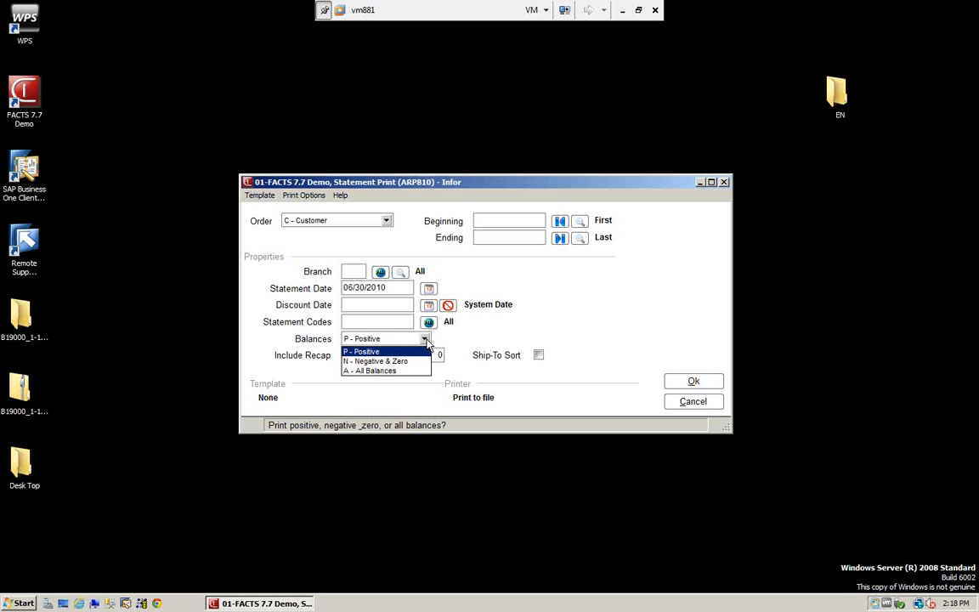
pyautogui.click(394, 339)
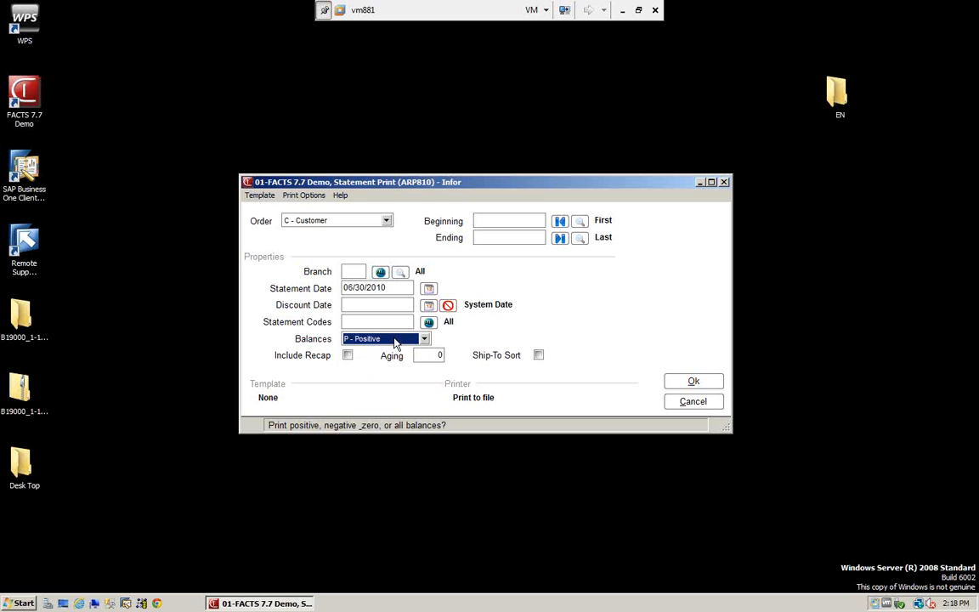
pyautogui.click(346, 357)
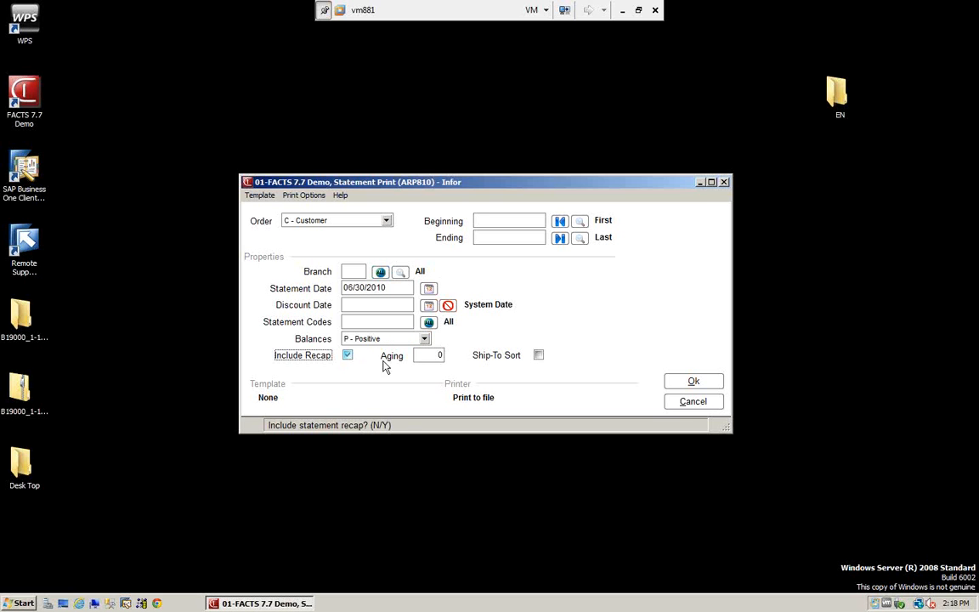
pyautogui.click(420, 352)
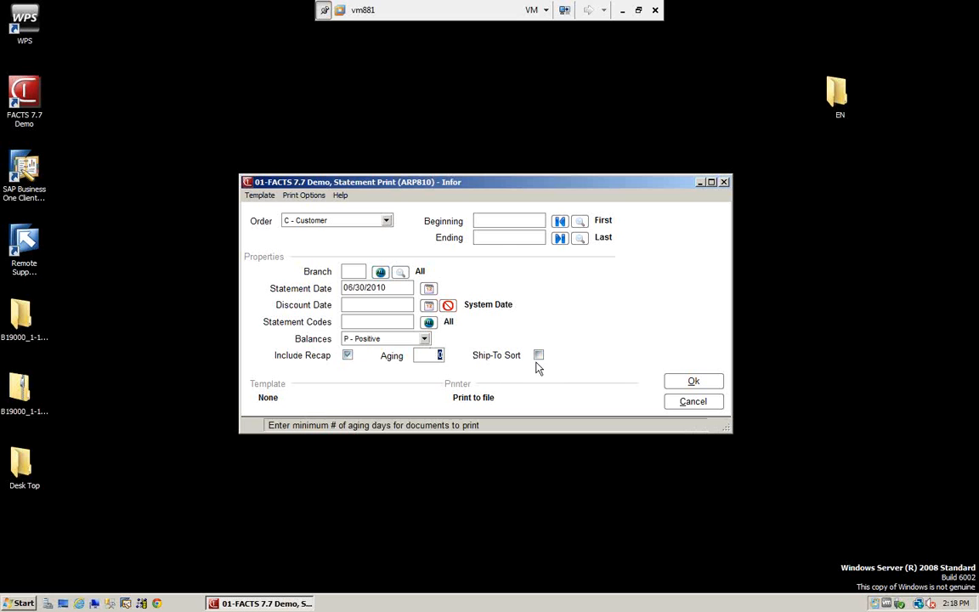
pyautogui.click(694, 382)
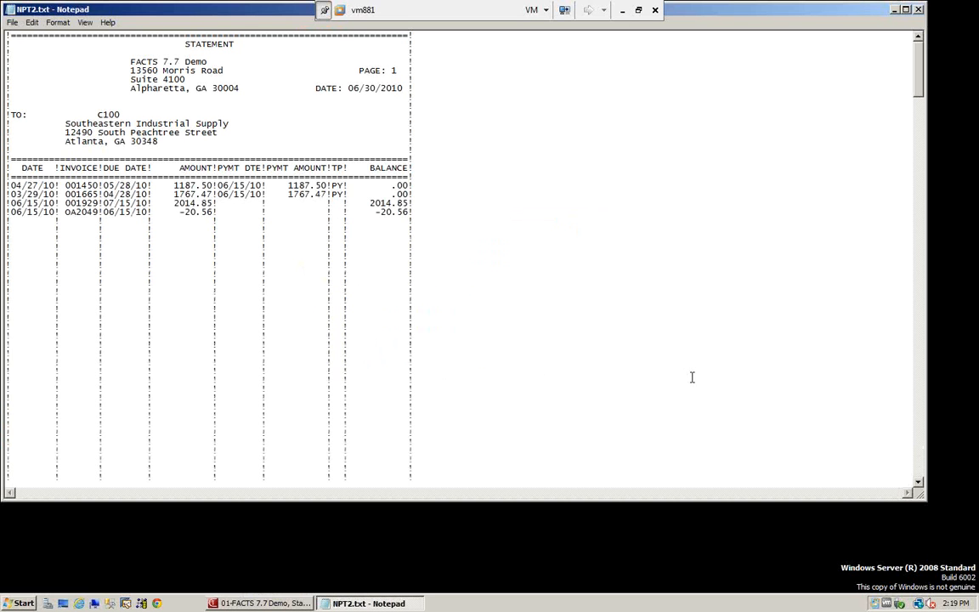
# - Examine the printed customer statements through to the recap page and return to the first statement
pyautogui.scroll(-20, 306, 219)
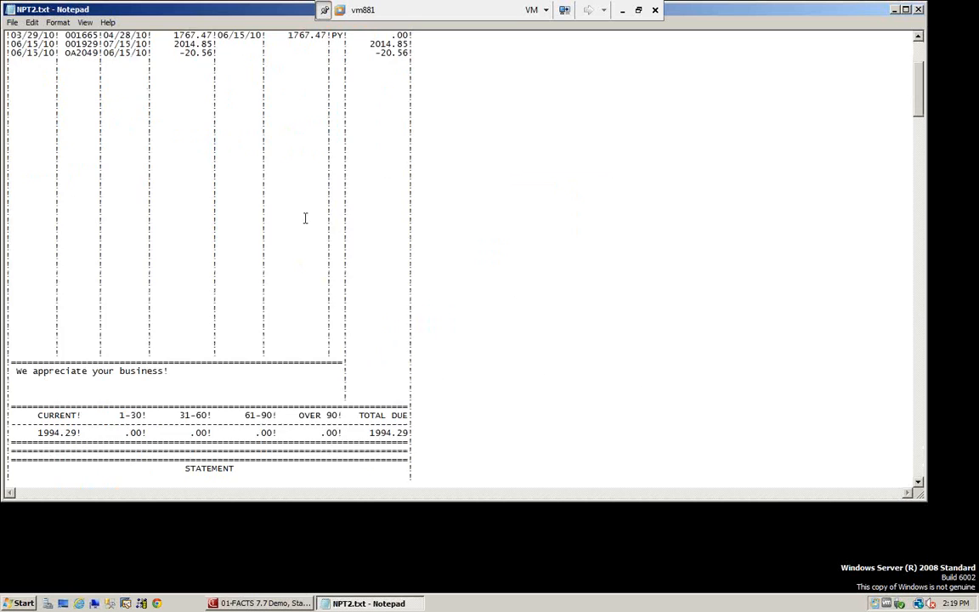
pyautogui.scroll(-2, 305, 218)
pyautogui.scroll(-20, 305, 218)
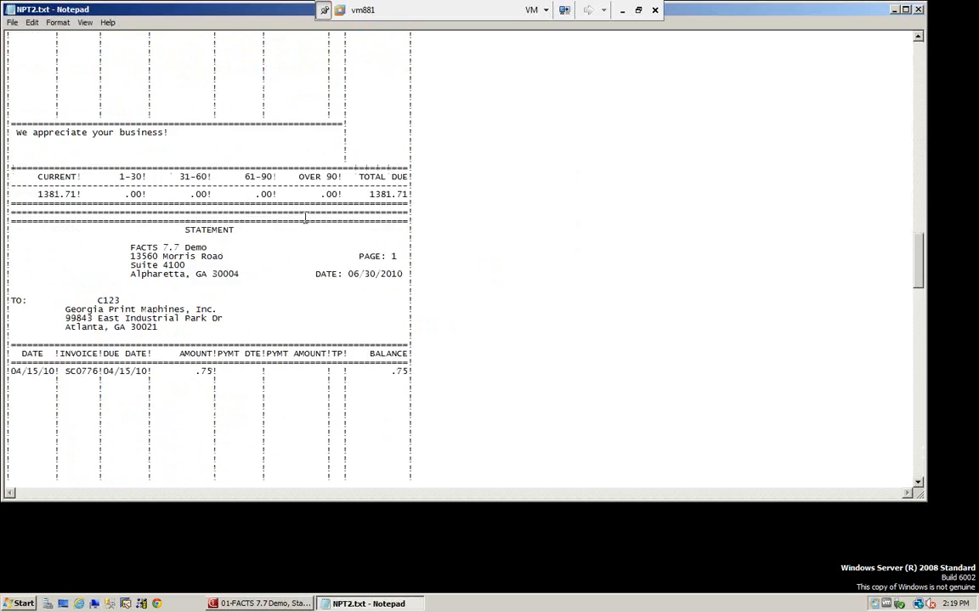
pyautogui.scroll(-7, 305, 218)
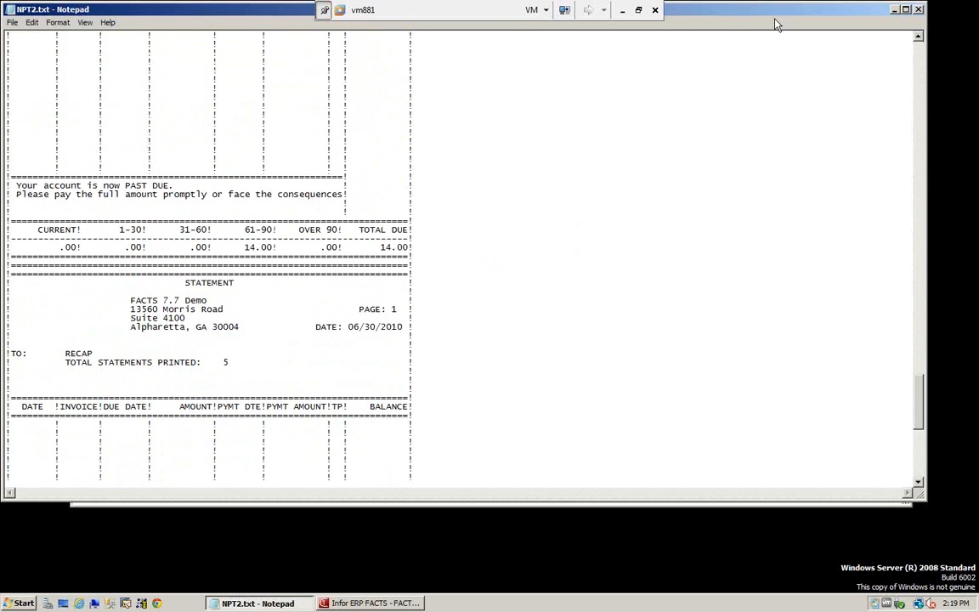
pyautogui.scroll(20, 508, 274)
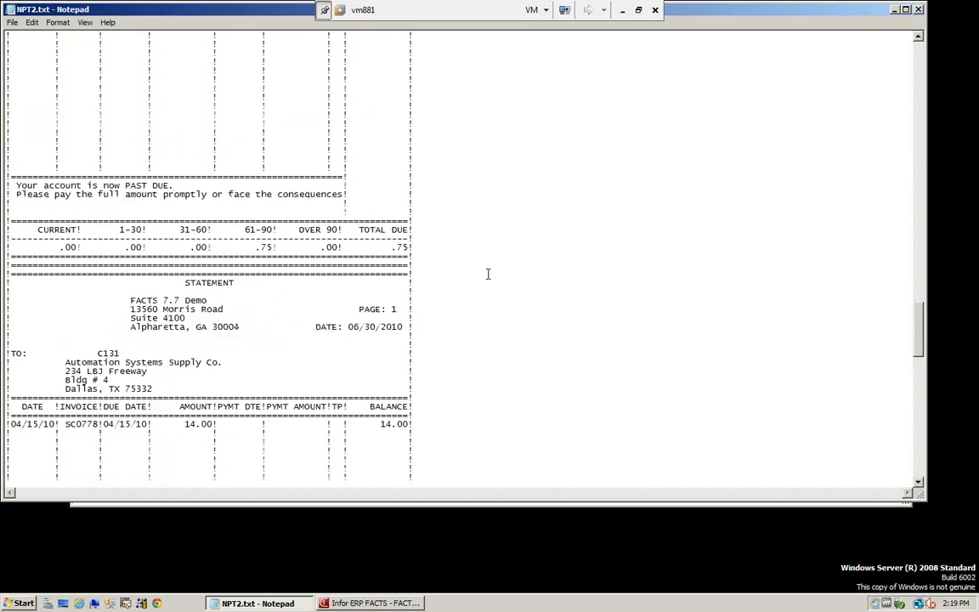
pyautogui.scroll(15, 488, 274)
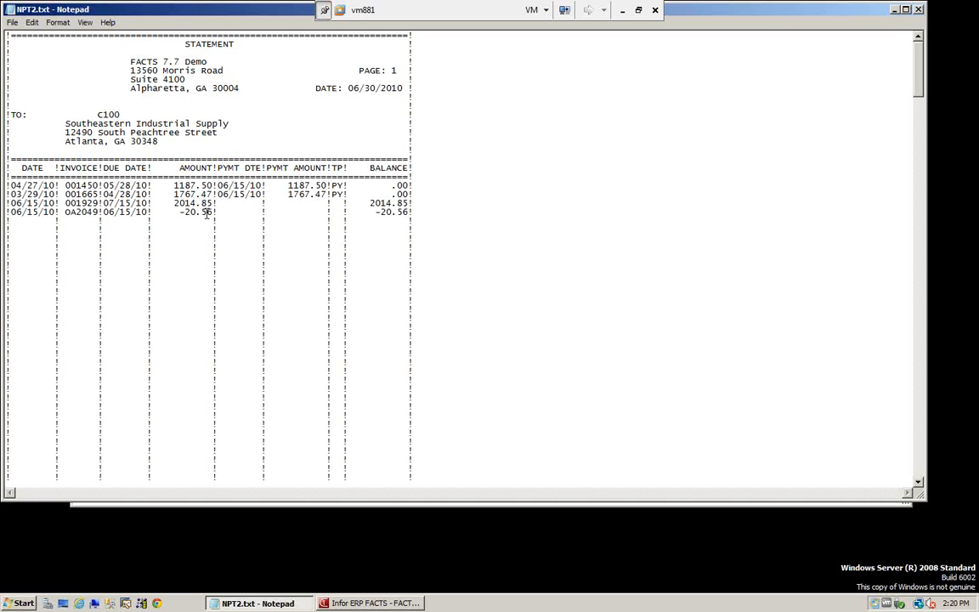
# - Close the printed statements and run the Sales Tax Register to file in summary scope for all tax codes, dates and branches
pyautogui.click(919, 10)
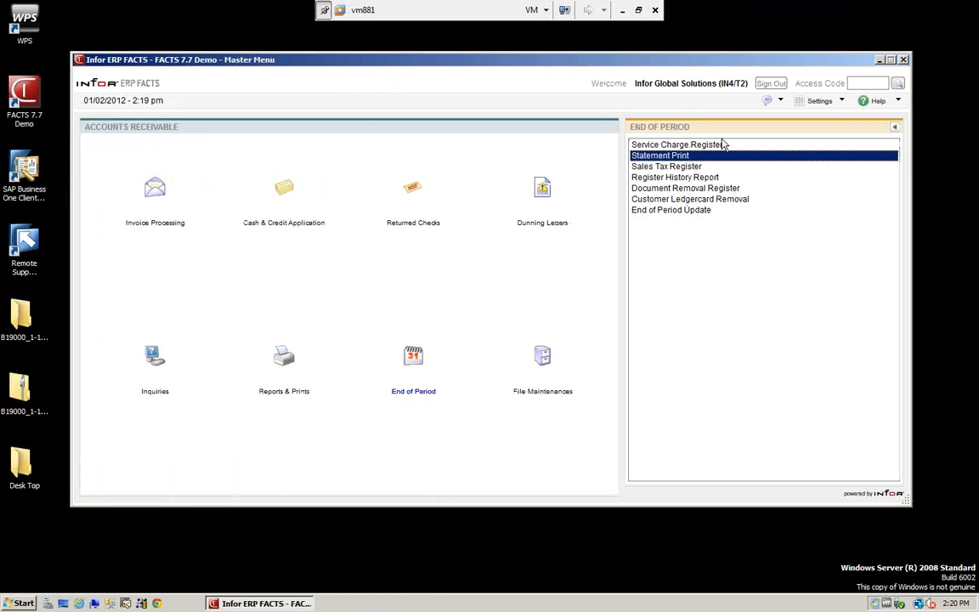
pyautogui.click(650, 167)
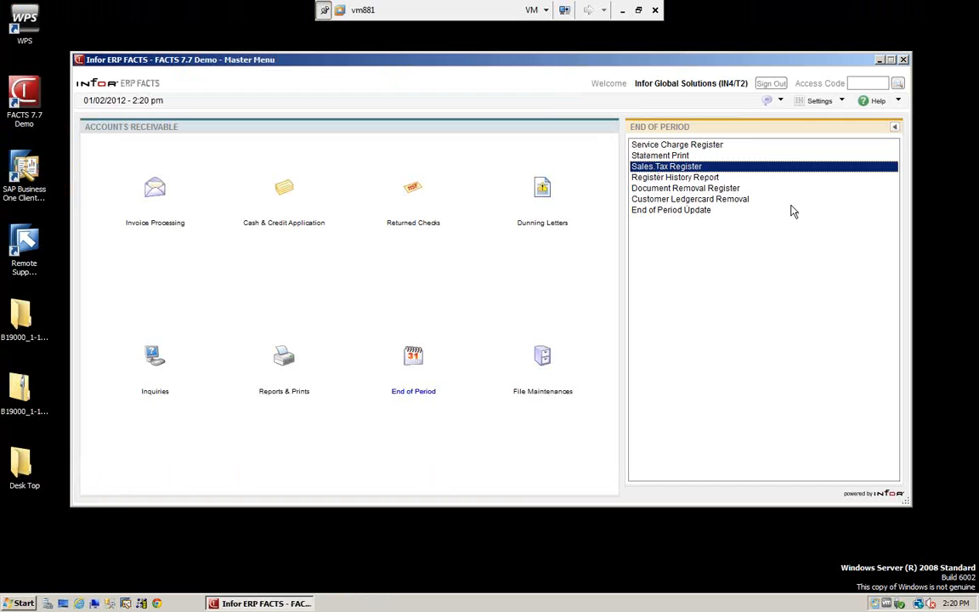
pyautogui.press('Return')
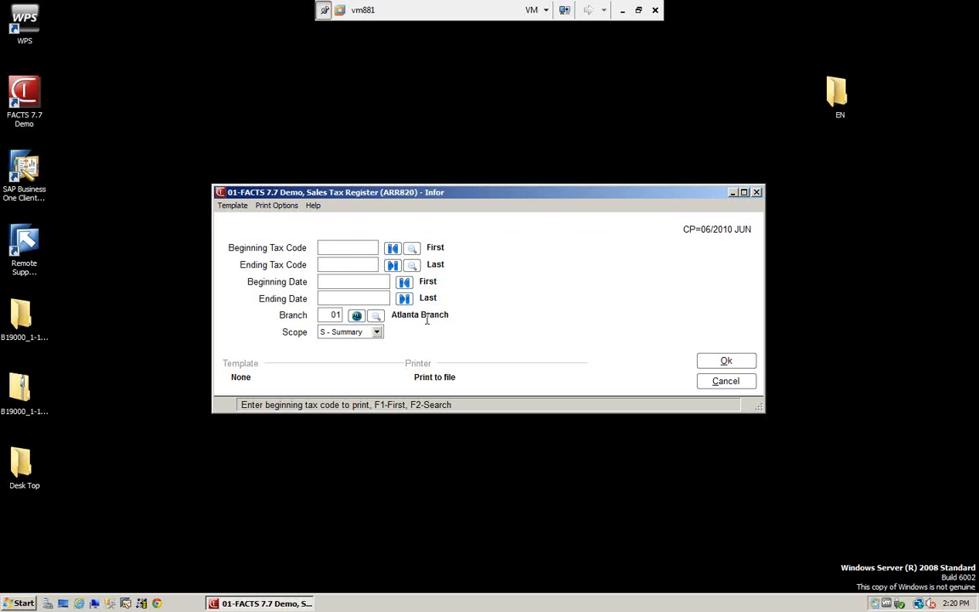
pyautogui.click(356, 316)
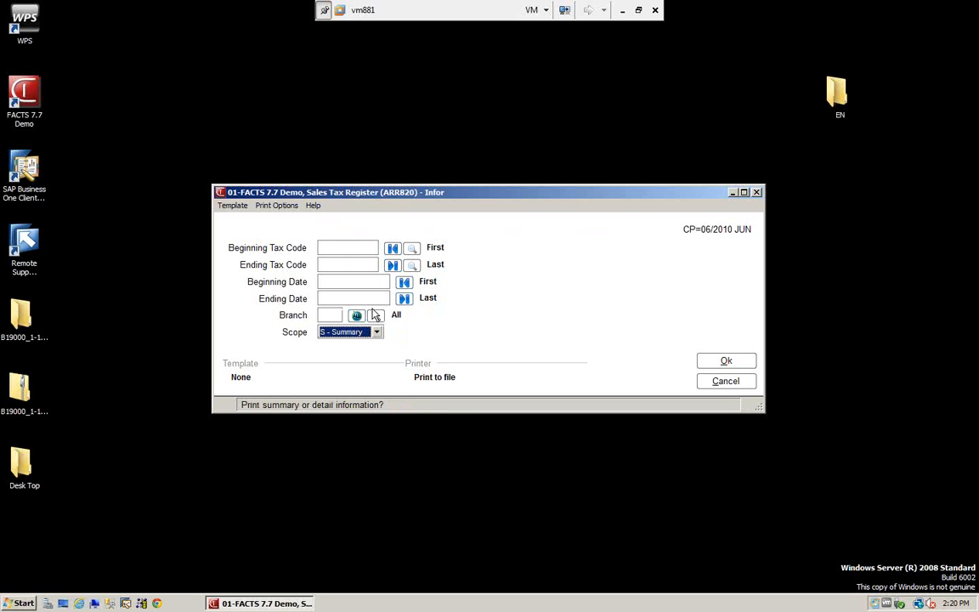
pyautogui.click(726, 362)
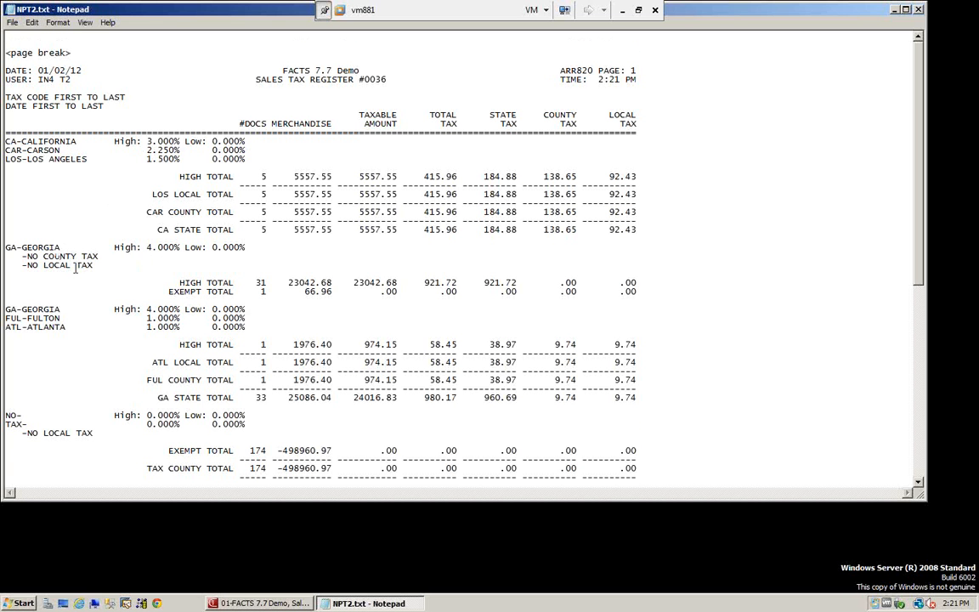
# - Review the summary Sales Tax Register by tax jurisdiction, then close it with NO - Do not update
pyautogui.scroll(-6, 75, 269)
pyautogui.scroll(-7, 75, 268)
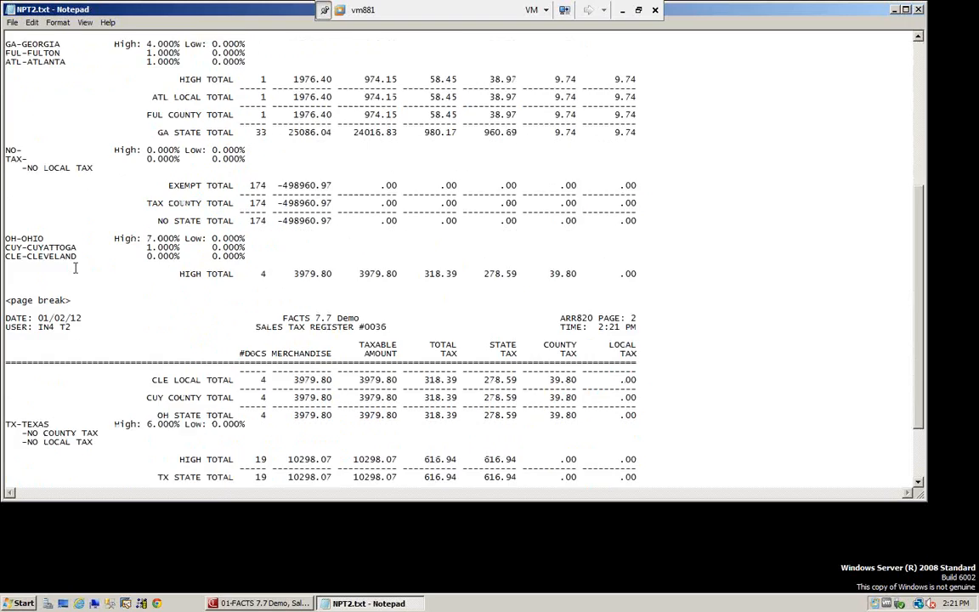
pyautogui.scroll(6, 75, 269)
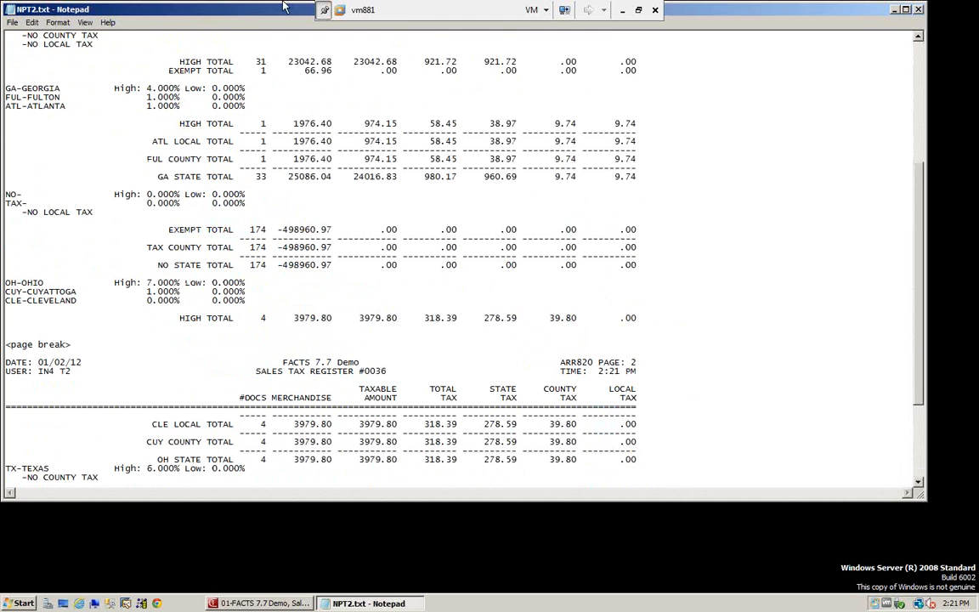
pyautogui.scroll(7, 287, 172)
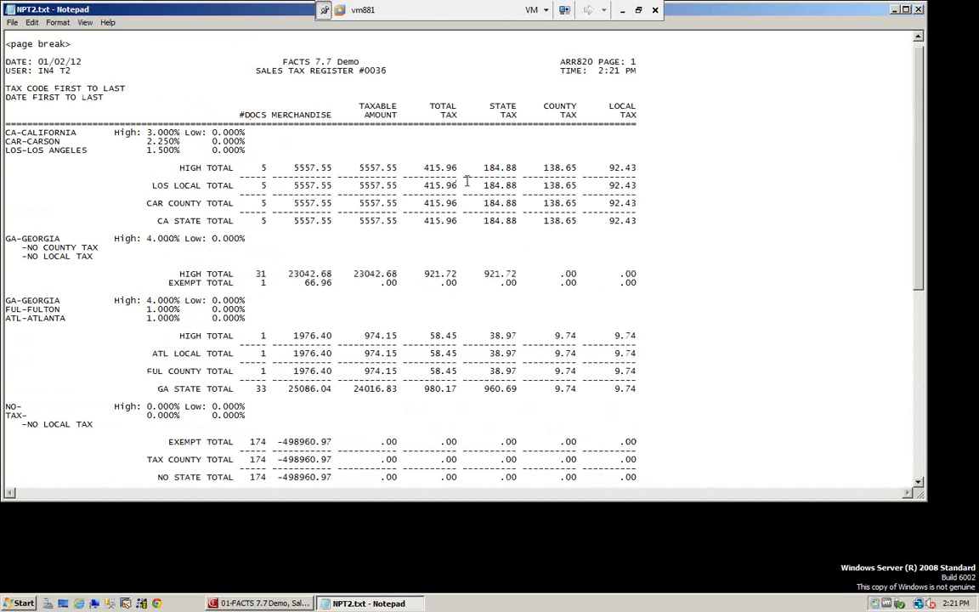
pyautogui.click(918, 10)
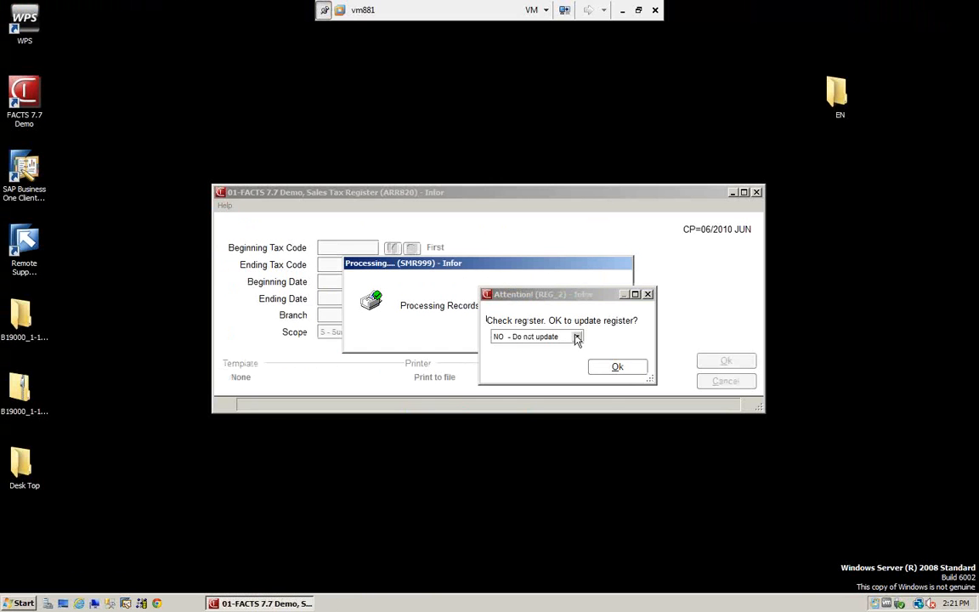
pyautogui.click(618, 369)
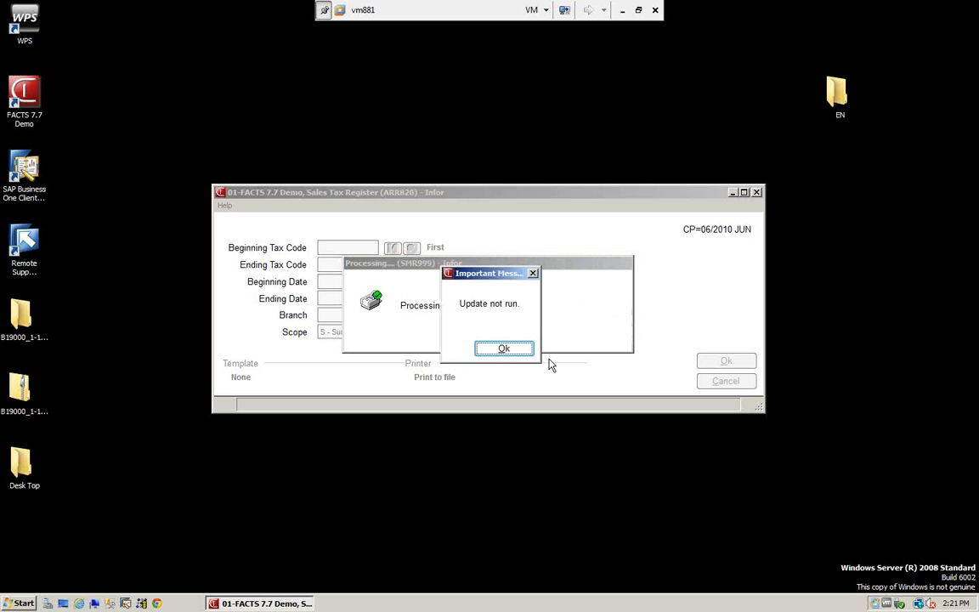
pyautogui.click(518, 349)
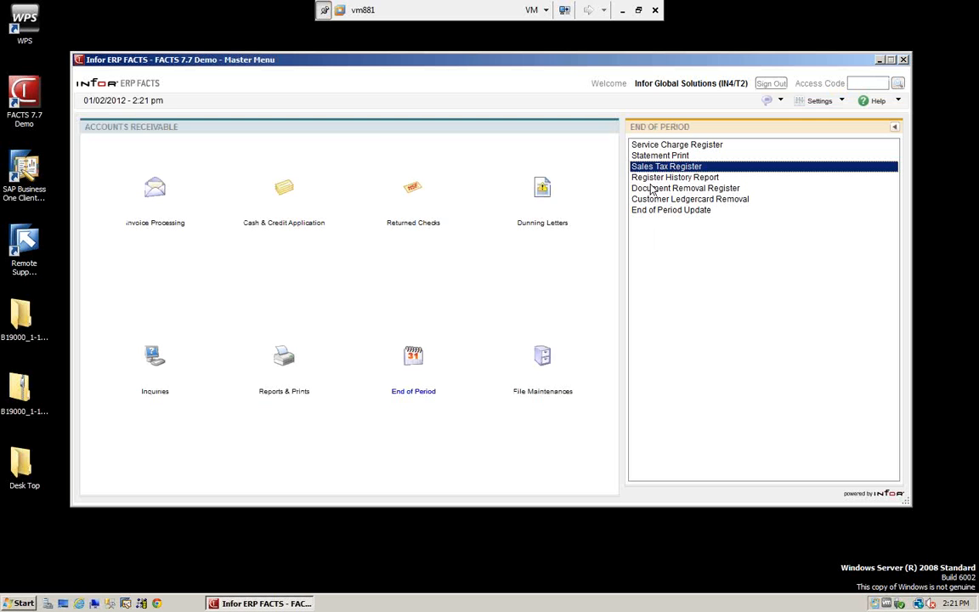
# - Run the Sales Tax Register again for branch 01 with the scope set to D - Detail
pyautogui.doubleClick(660, 168)
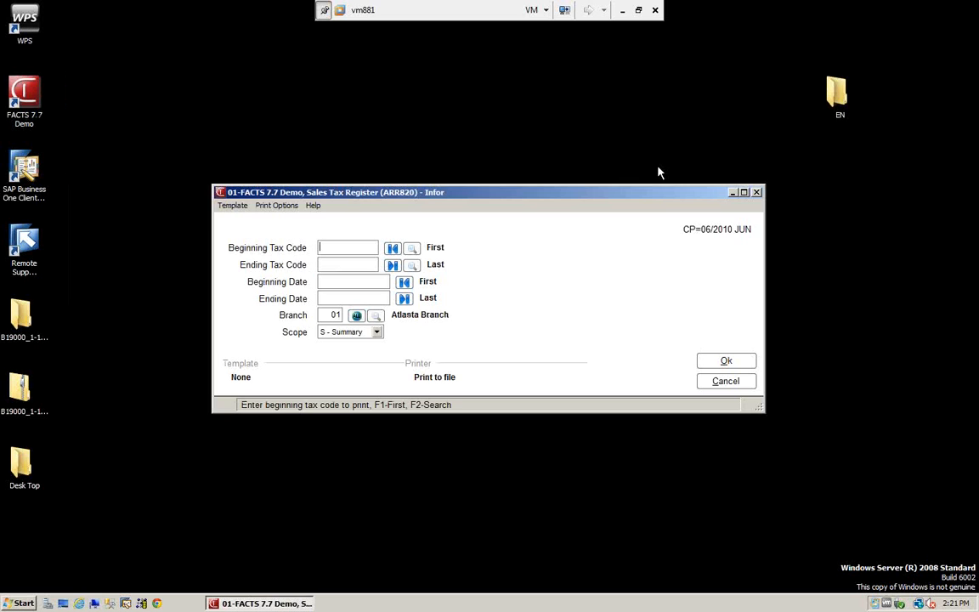
pyautogui.click(355, 282)
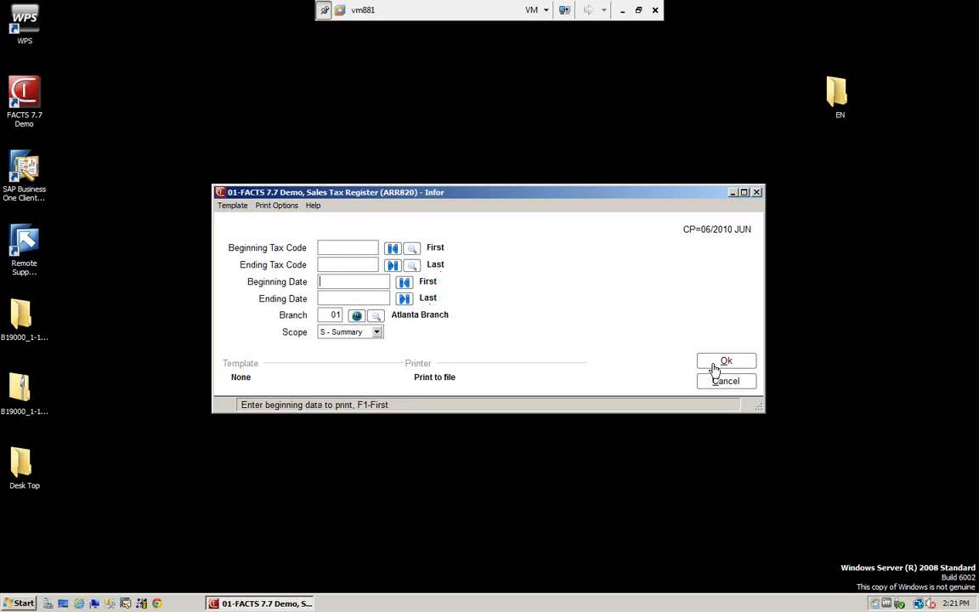
pyautogui.click(376, 333)
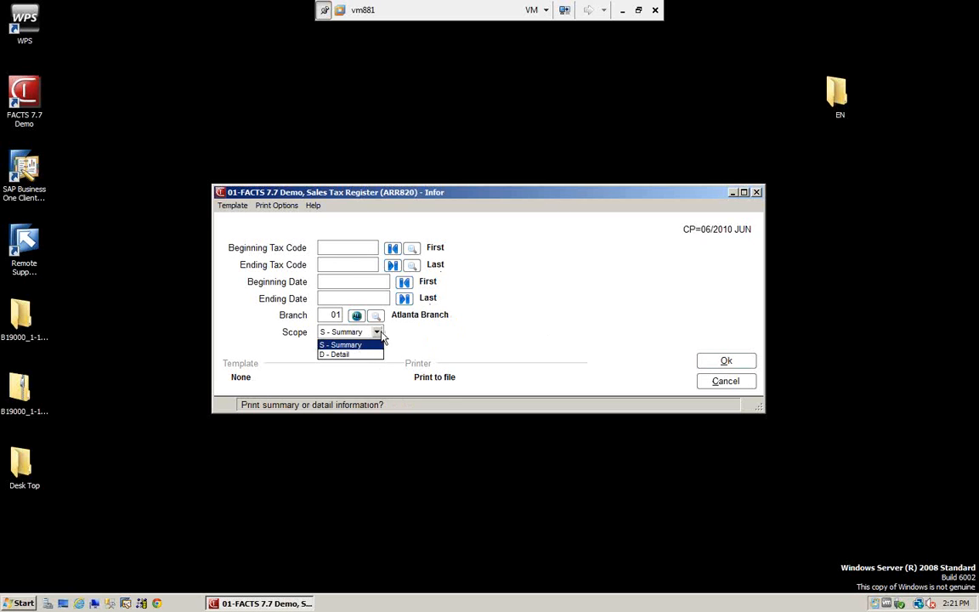
pyautogui.click(349, 355)
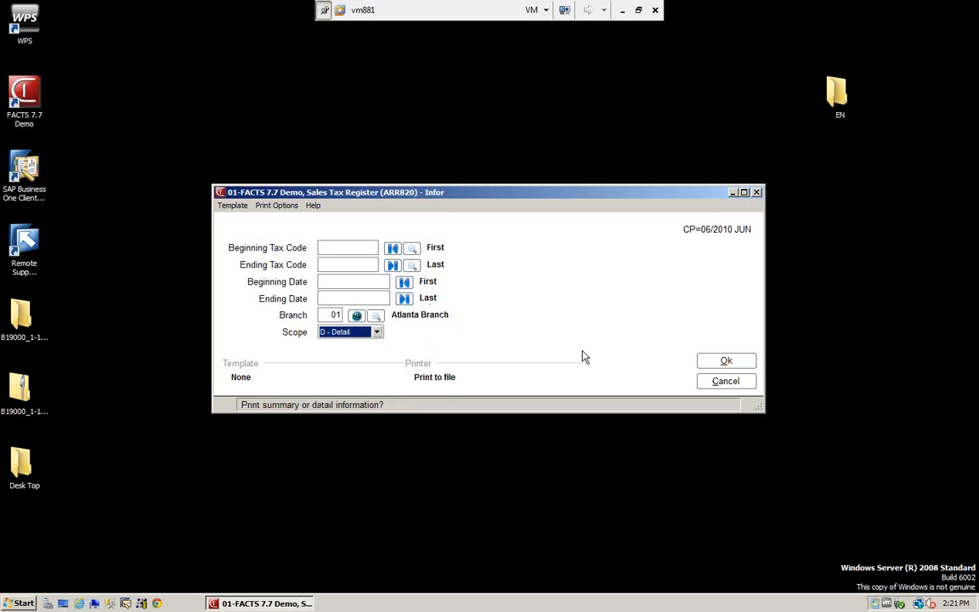
pyautogui.click(727, 365)
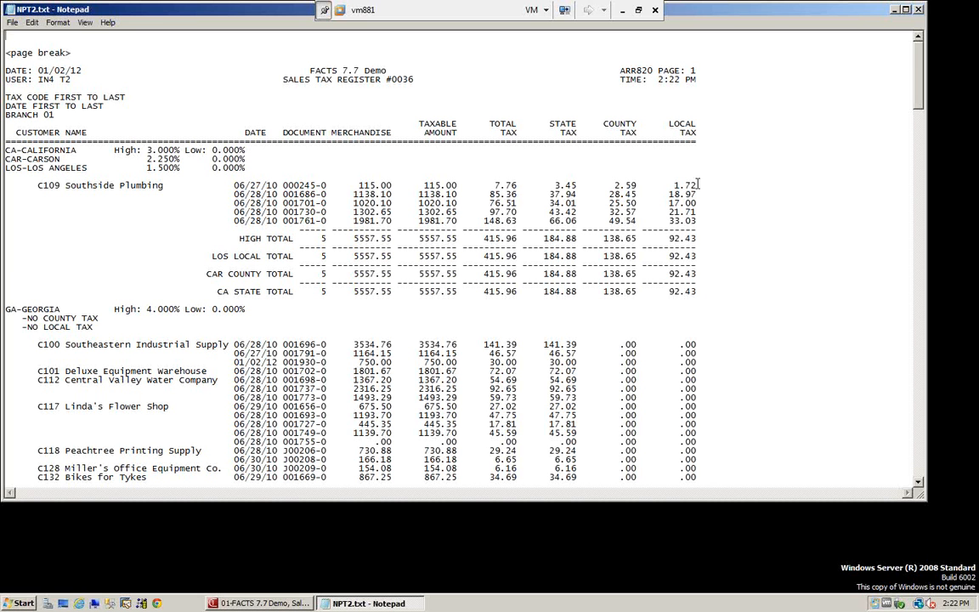
# - Examine the customer document lines and tax totals in the detailed Sales Tax Register, then close the file
pyautogui.scroll(-8, 246, 157)
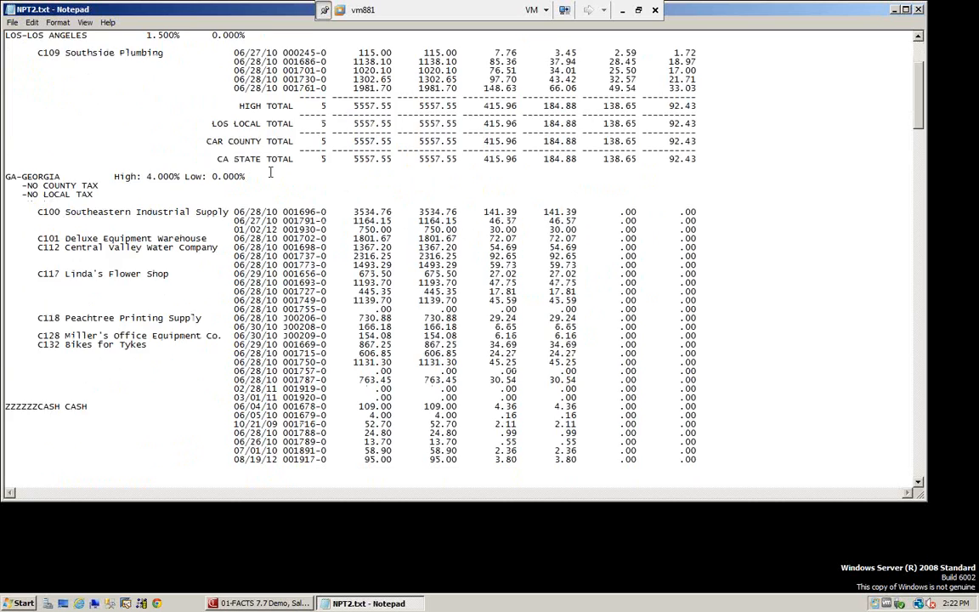
pyautogui.scroll(-15, 270, 172)
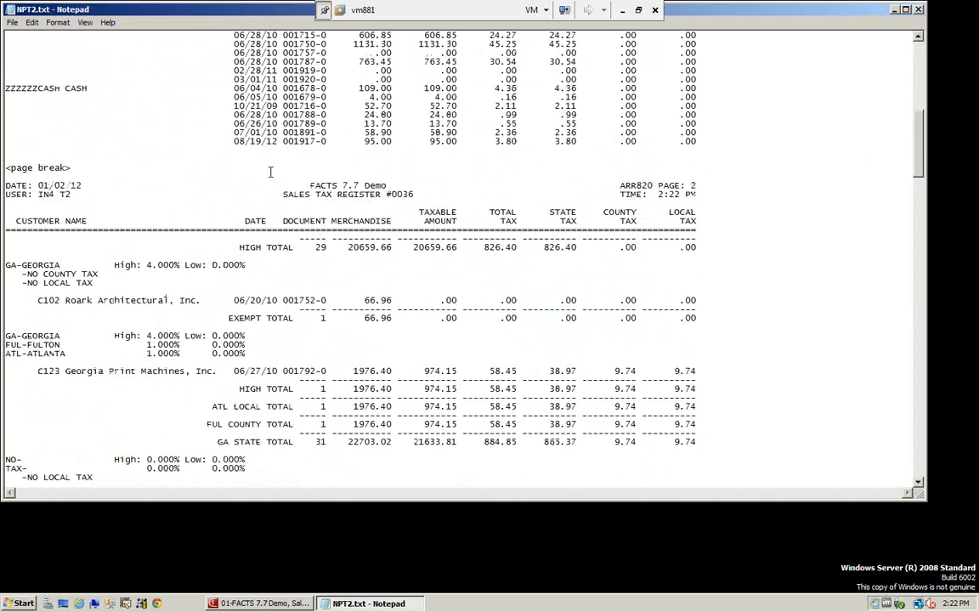
pyautogui.scroll(-13, 270, 172)
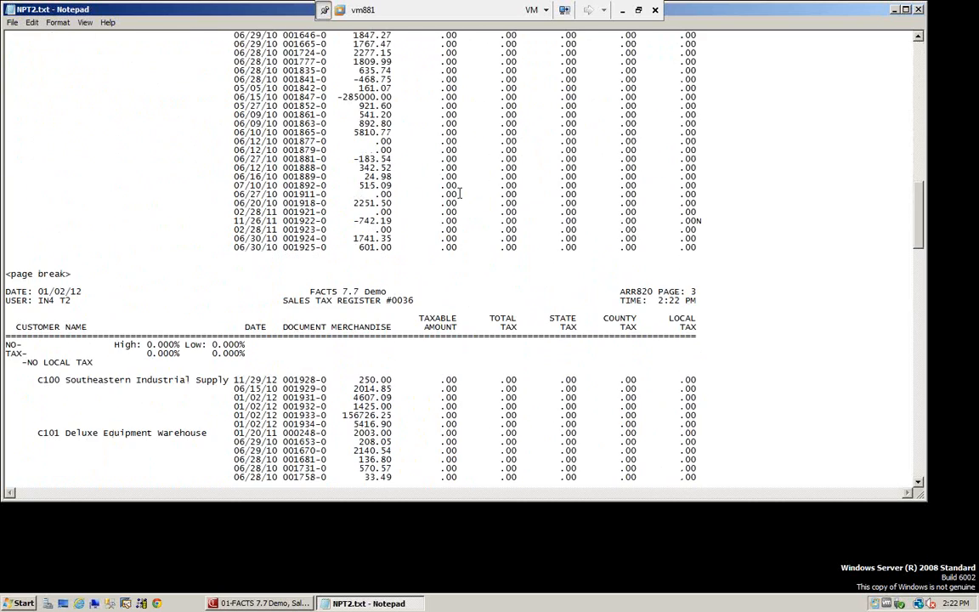
pyautogui.click(919, 12)
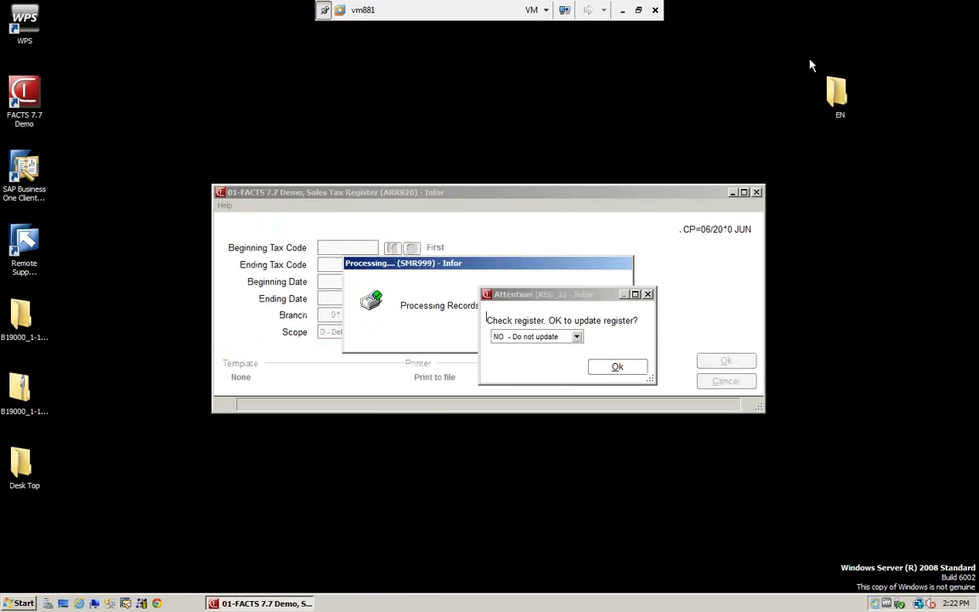
# - Update the Sales Tax Register by choosing YES - Update and acknowledge the completion
pyautogui.click(577, 338)
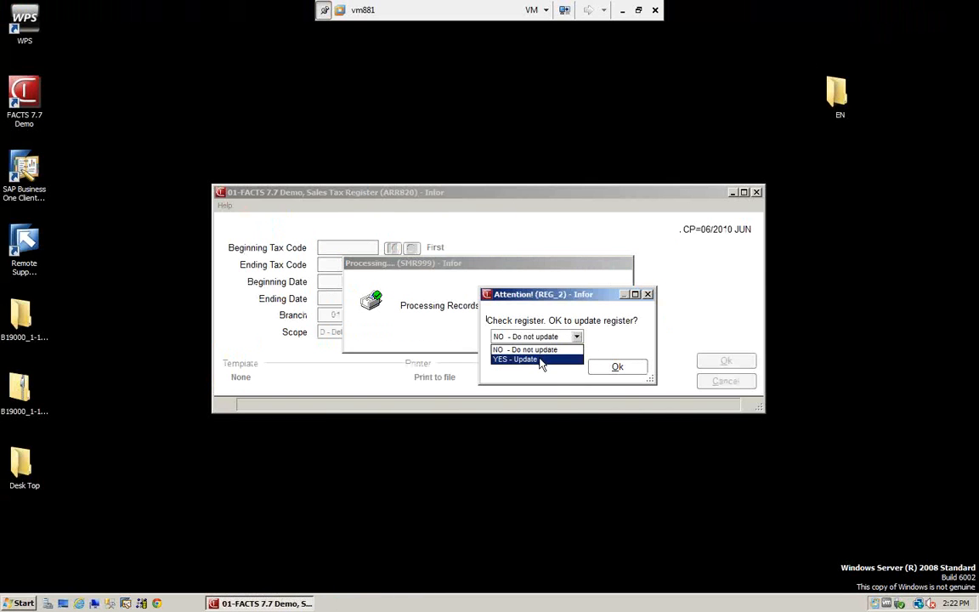
pyautogui.click(547, 359)
pyautogui.click(633, 374)
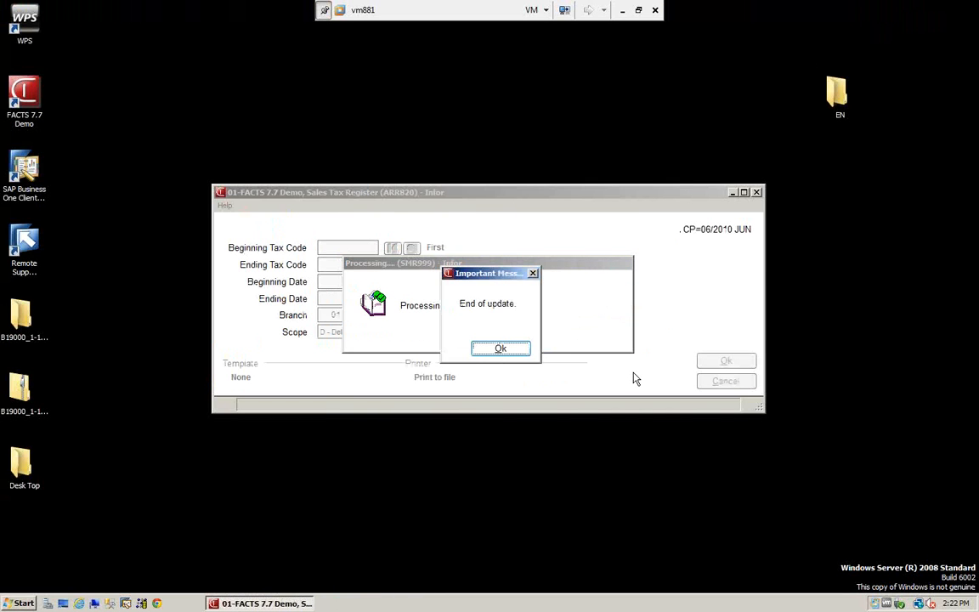
pyautogui.click(510, 354)
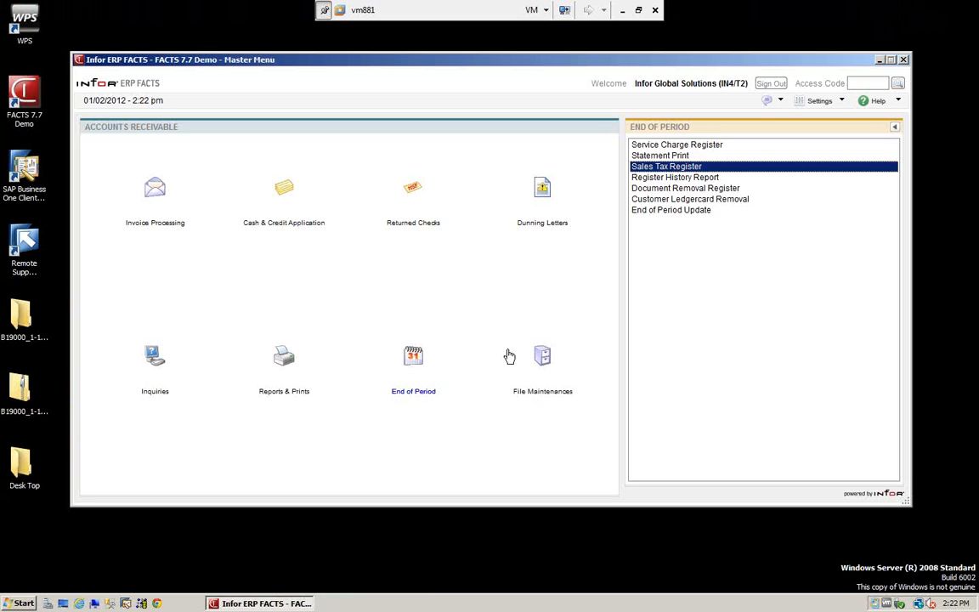
# - Check the print destinations for the Register History Report without changing them, then run it to file with the recap included
pyautogui.click(662, 179)
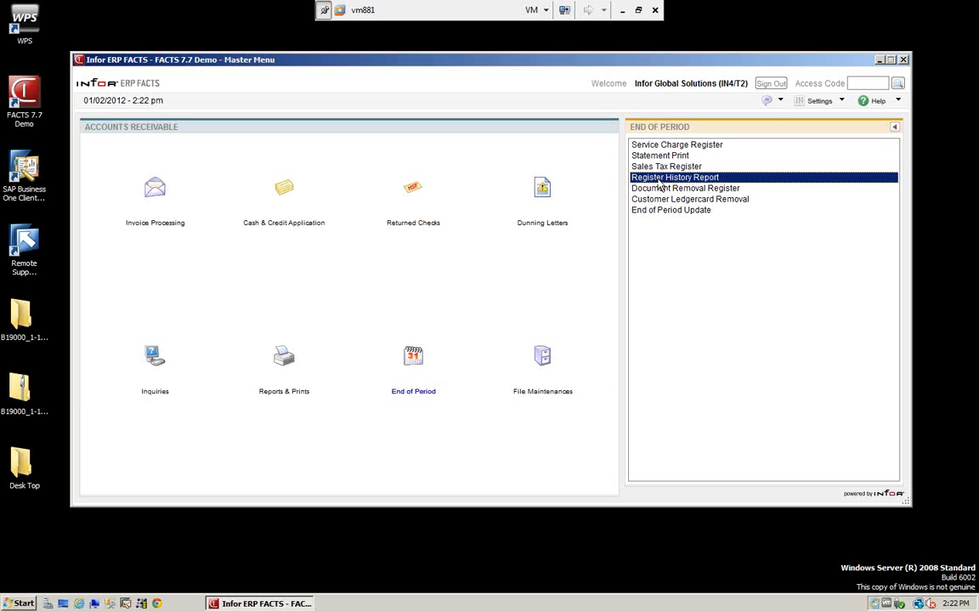
pyautogui.doubleClick(655, 180)
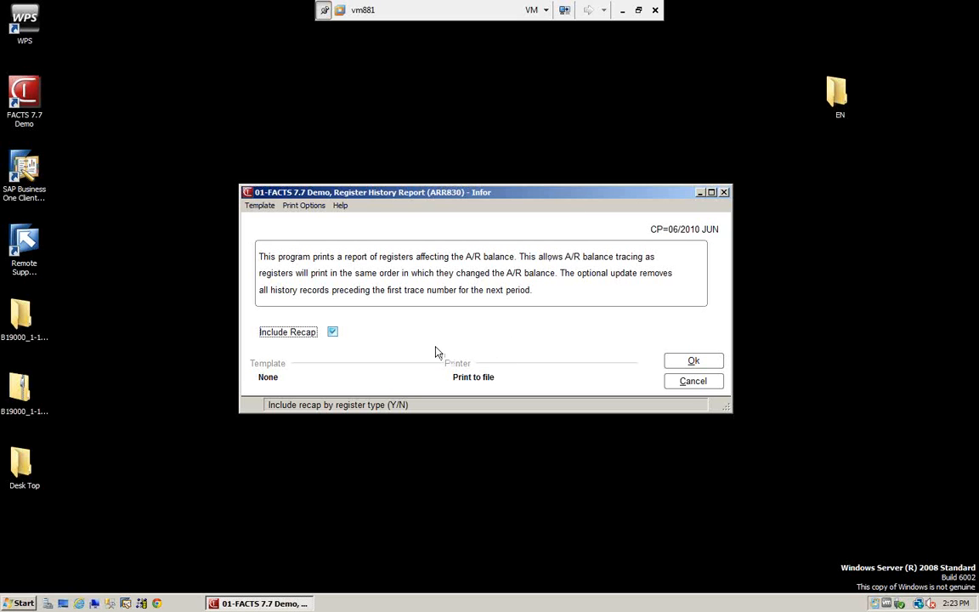
pyautogui.click(302, 207)
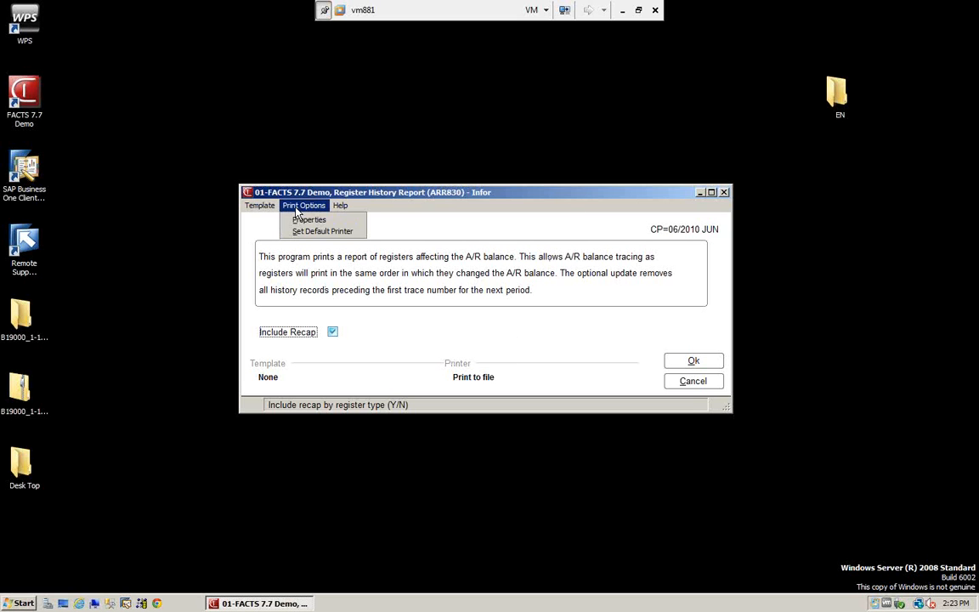
pyautogui.click(306, 220)
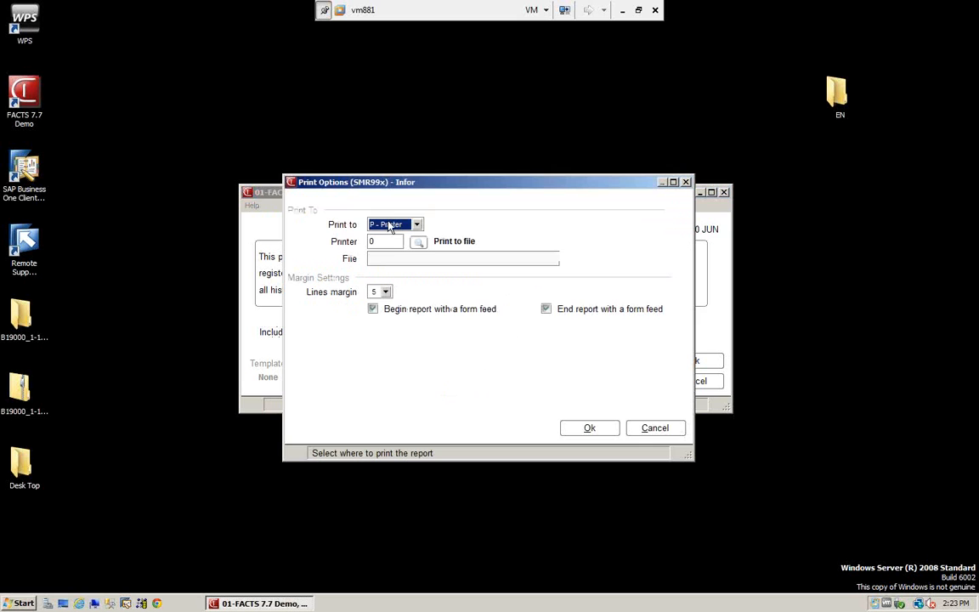
pyautogui.click(417, 224)
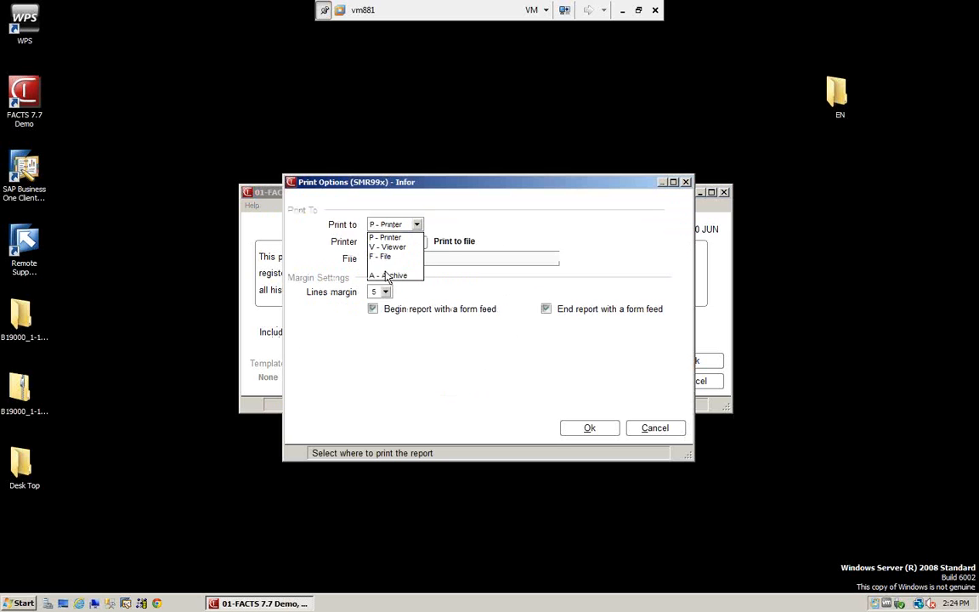
pyautogui.click(655, 429)
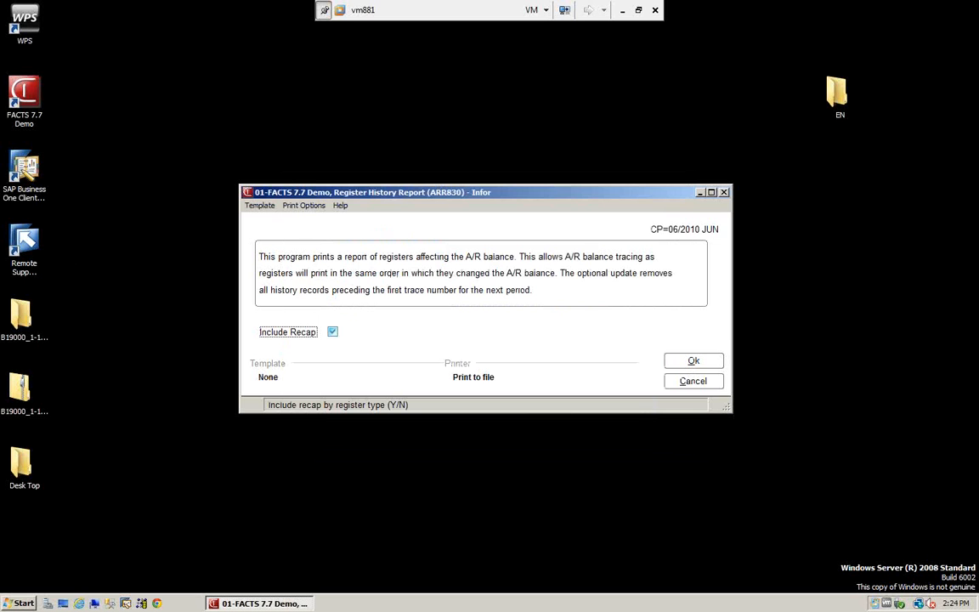
pyautogui.click(696, 363)
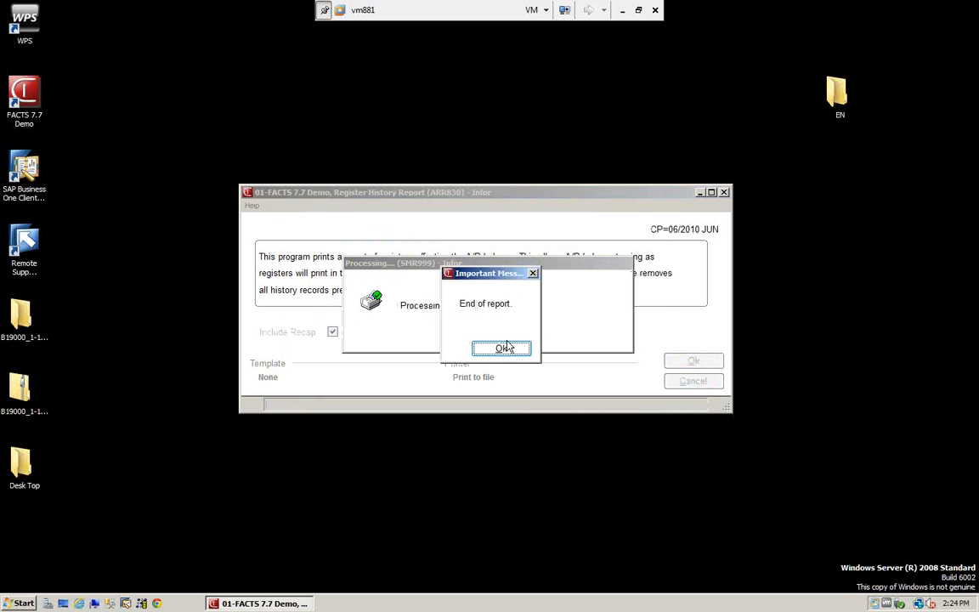
pyautogui.click(502, 349)
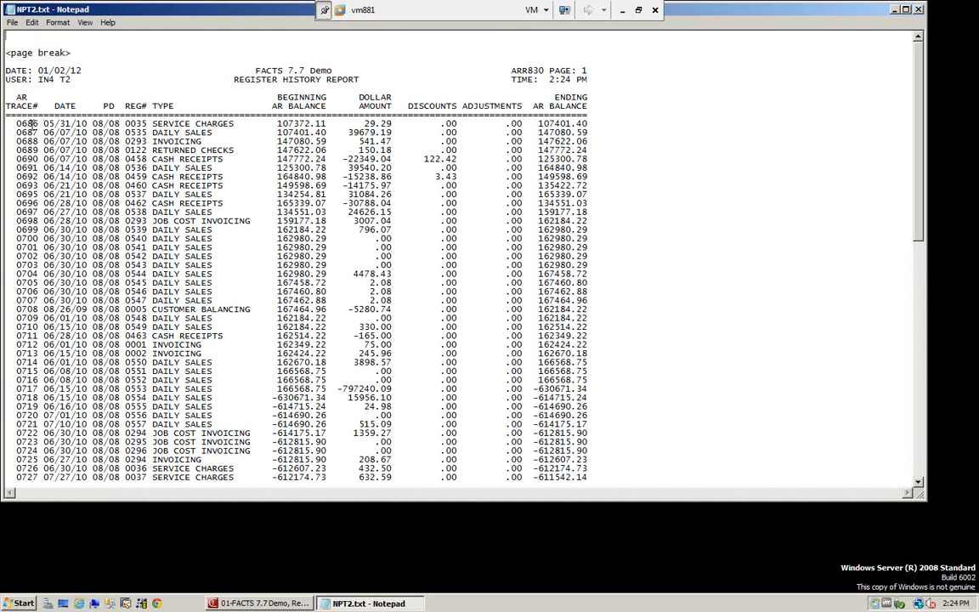
# - Examine the traced registers, A/R balances and period totals in the Register History Report, then close the file
pyautogui.scroll(-4, 30, 128)
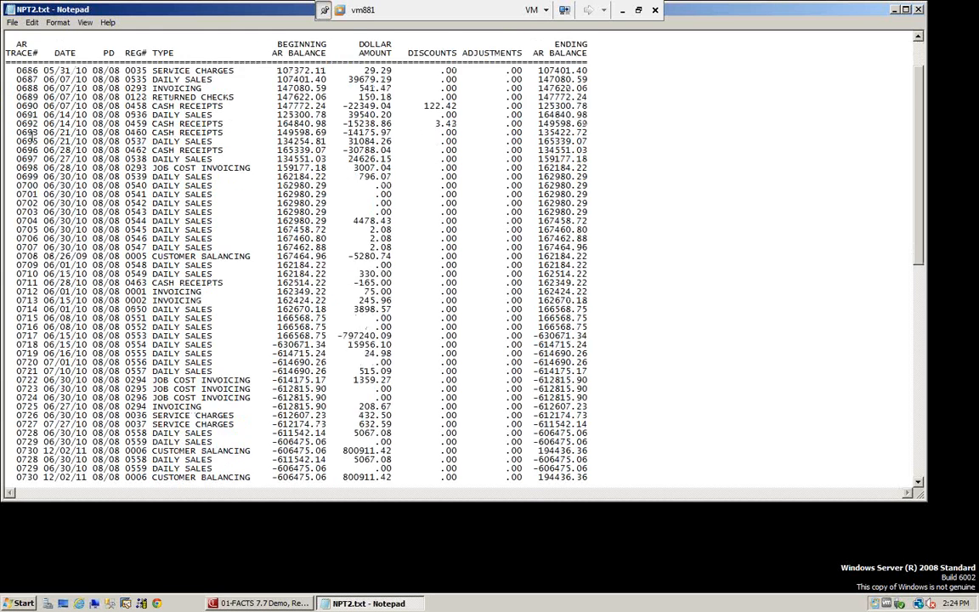
pyautogui.scroll(4, 30, 136)
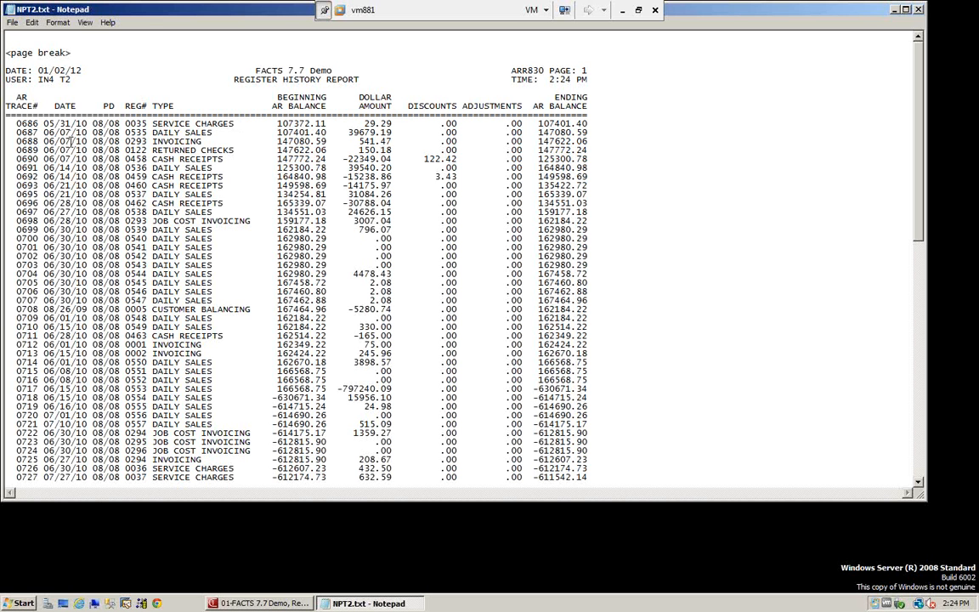
pyautogui.scroll(-1, 63, 255)
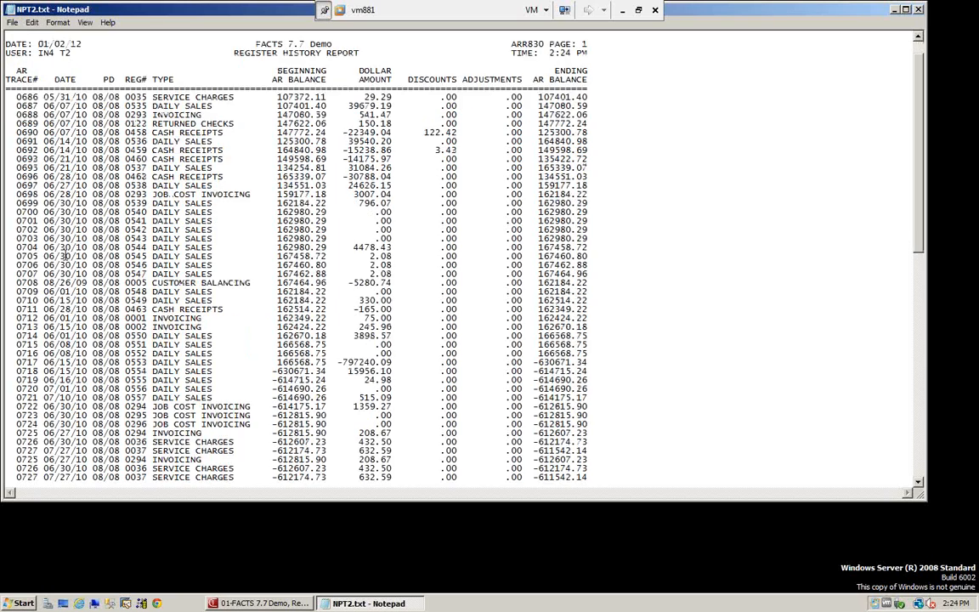
pyautogui.scroll(-4, 64, 255)
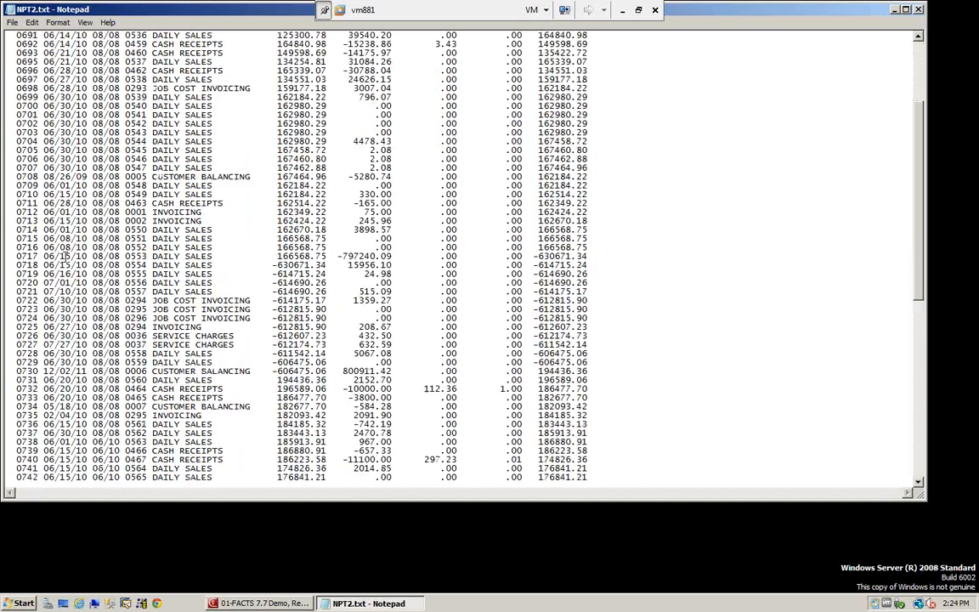
pyautogui.scroll(-5, 64, 255)
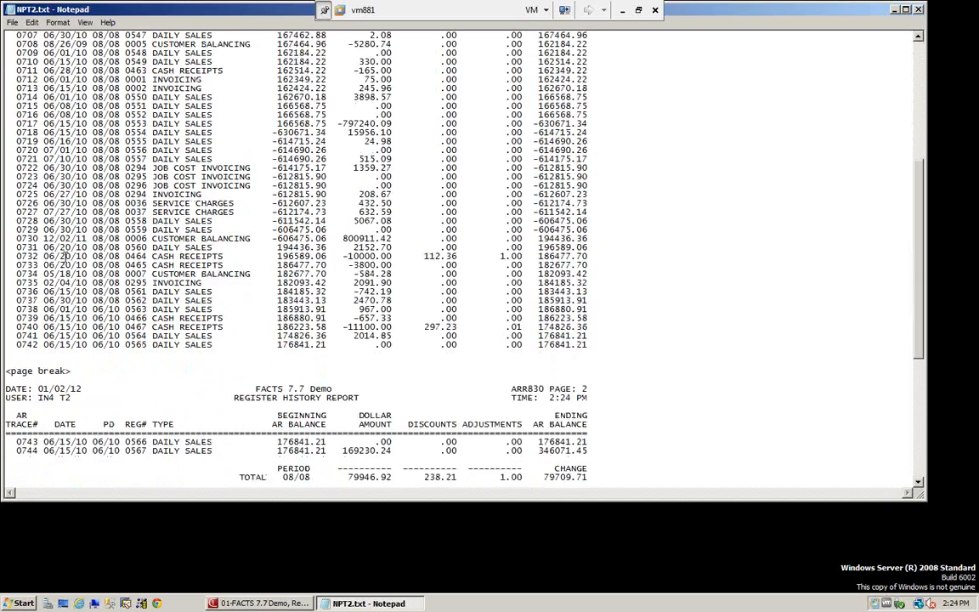
pyautogui.scroll(-2, 64, 255)
pyautogui.scroll(12, 64, 255)
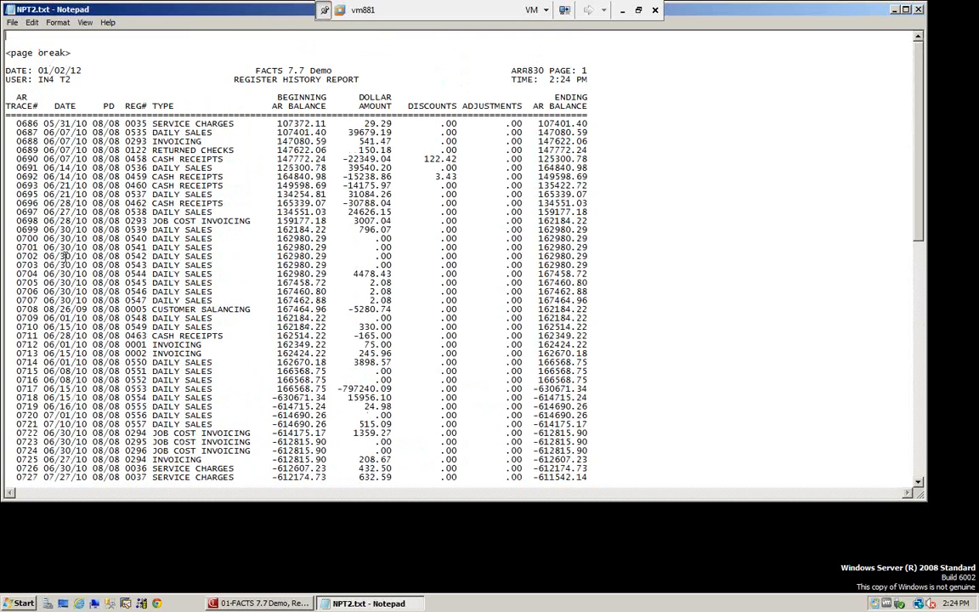
pyautogui.click(918, 10)
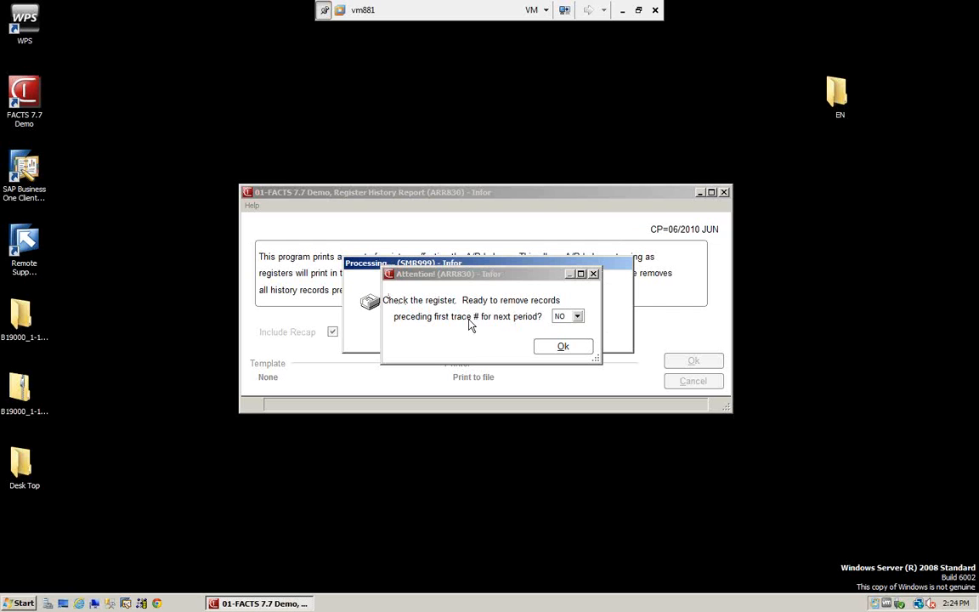
# - Choose YES to remove the history records preceding the first trace number for the next period, and acknowledge the completion
pyautogui.click(577, 317)
pyautogui.click(560, 339)
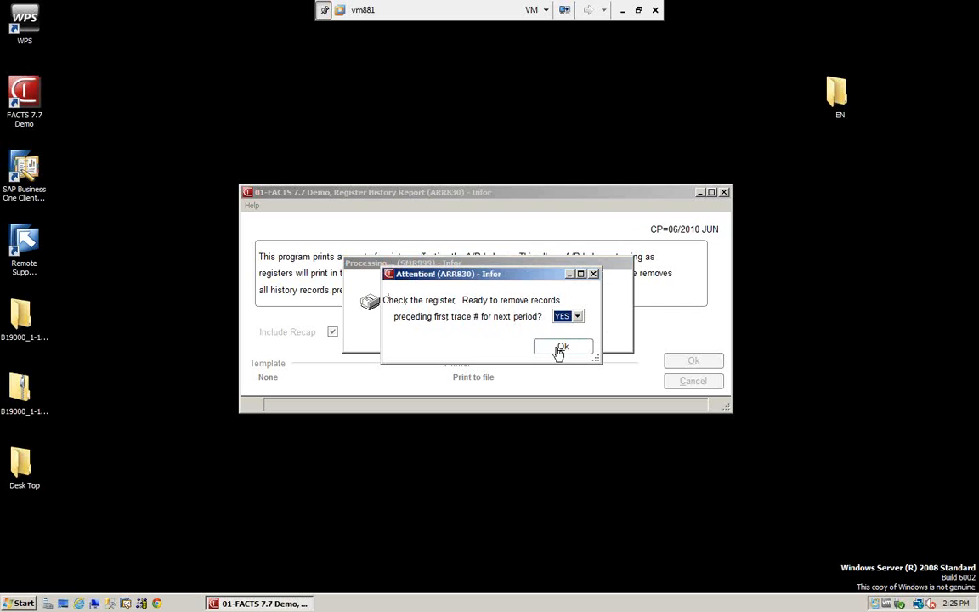
pyautogui.click(559, 348)
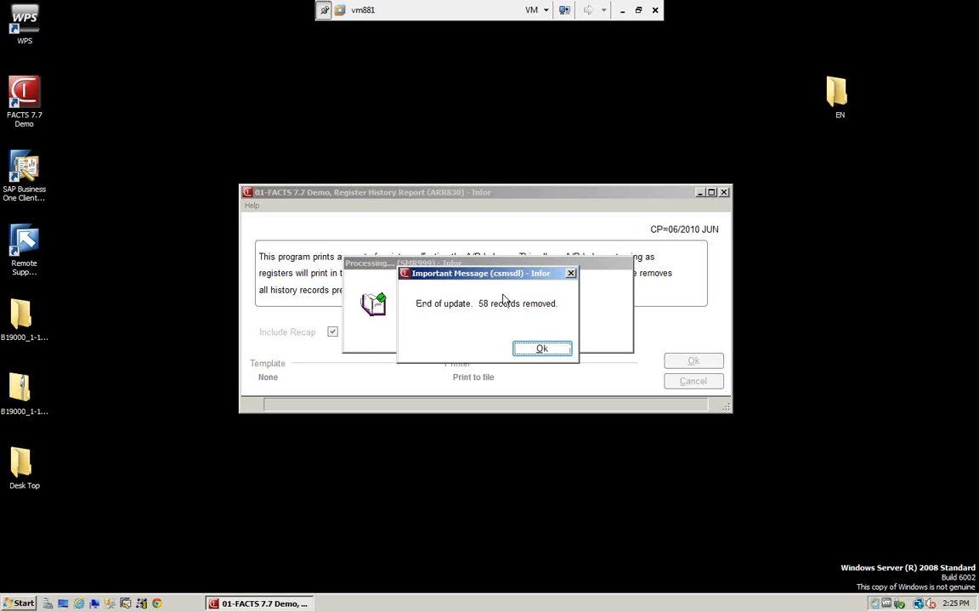
pyautogui.click(561, 349)
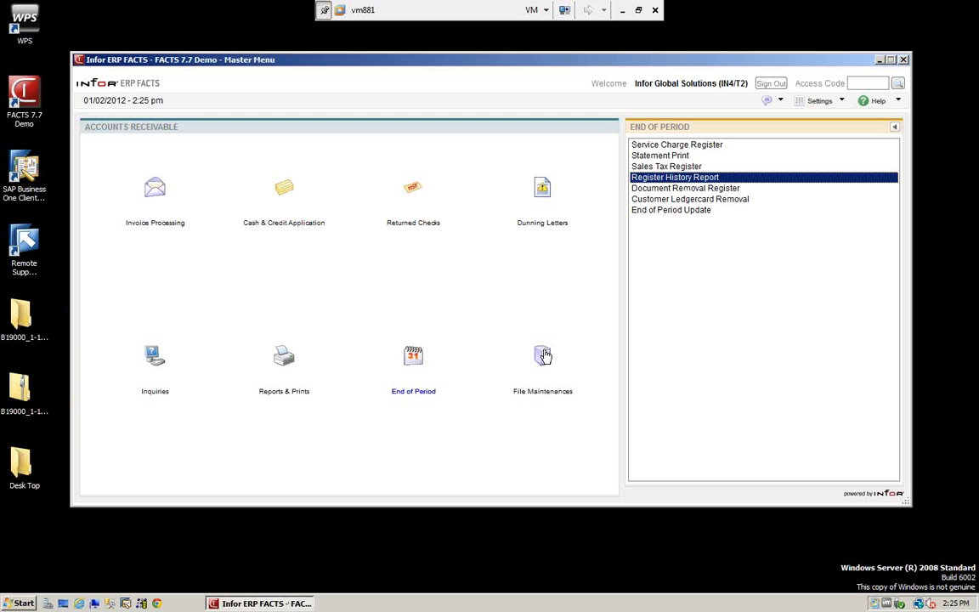
# - Run the Register History Report again with the recap included to check its output, then close the file
pyautogui.click(662, 179)
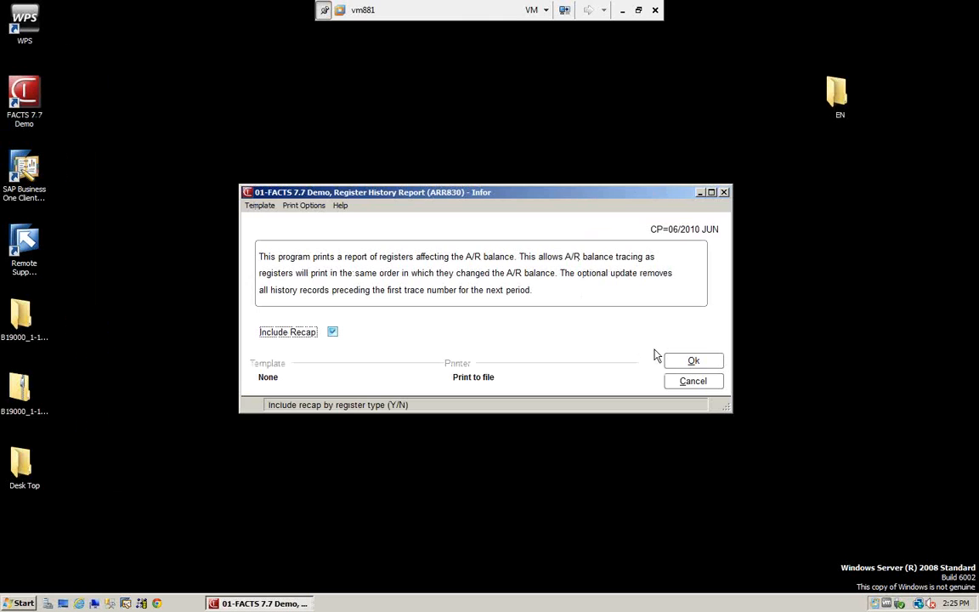
pyautogui.click(705, 364)
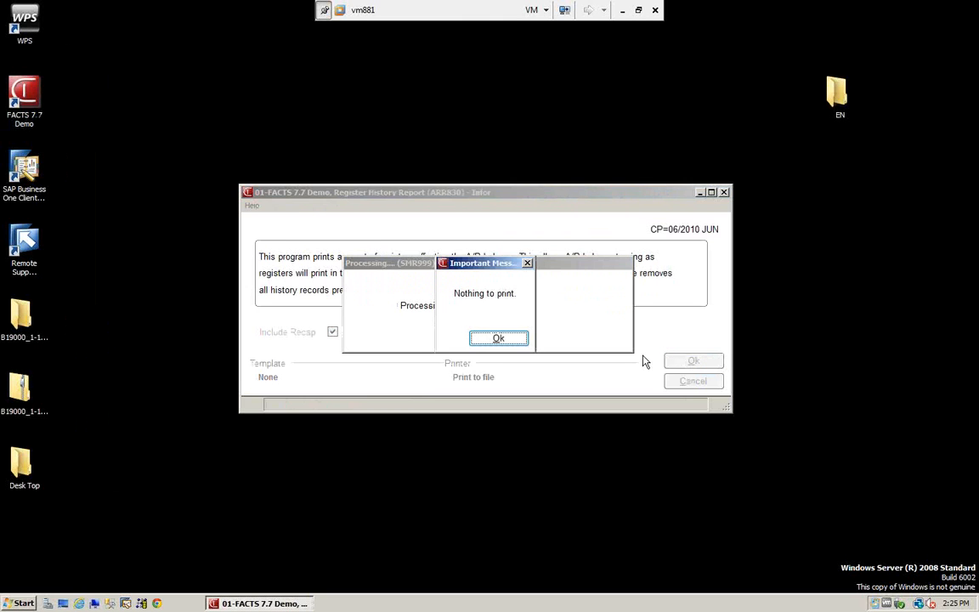
pyautogui.click(500, 339)
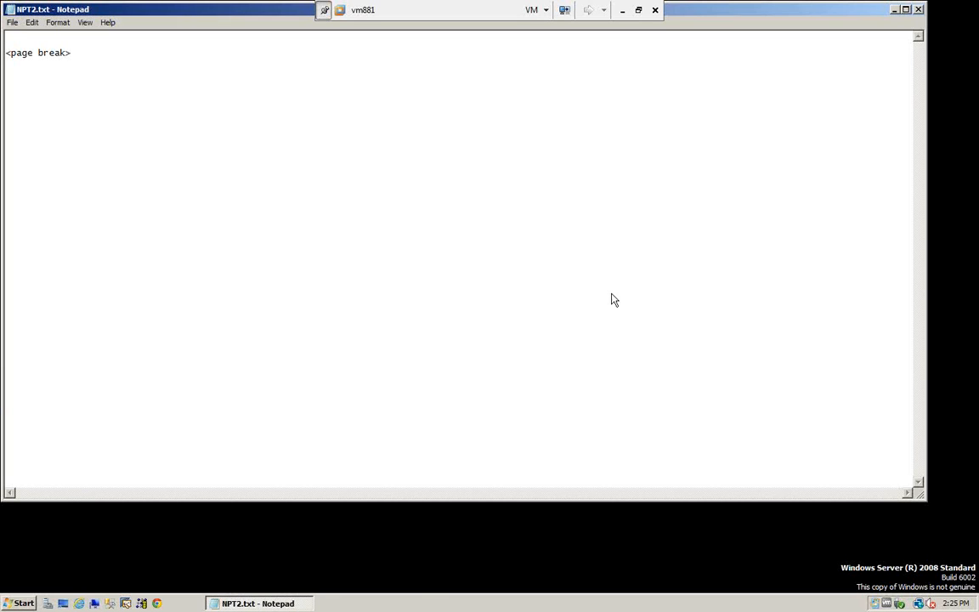
pyautogui.click(918, 11)
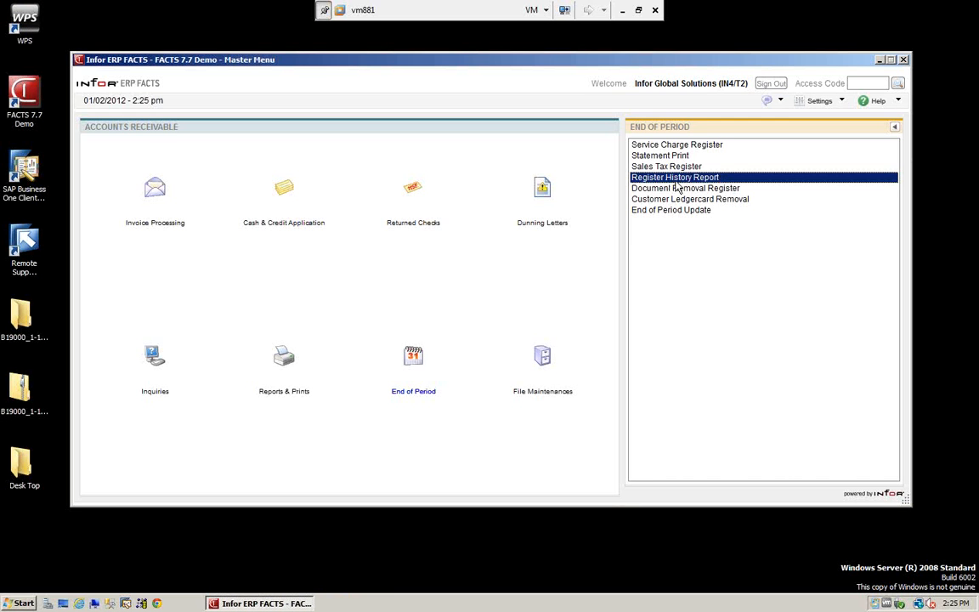
# - Run the Document Removal Register to file for all branches without disputed invoices, then review and close the output
pyautogui.click(671, 187)
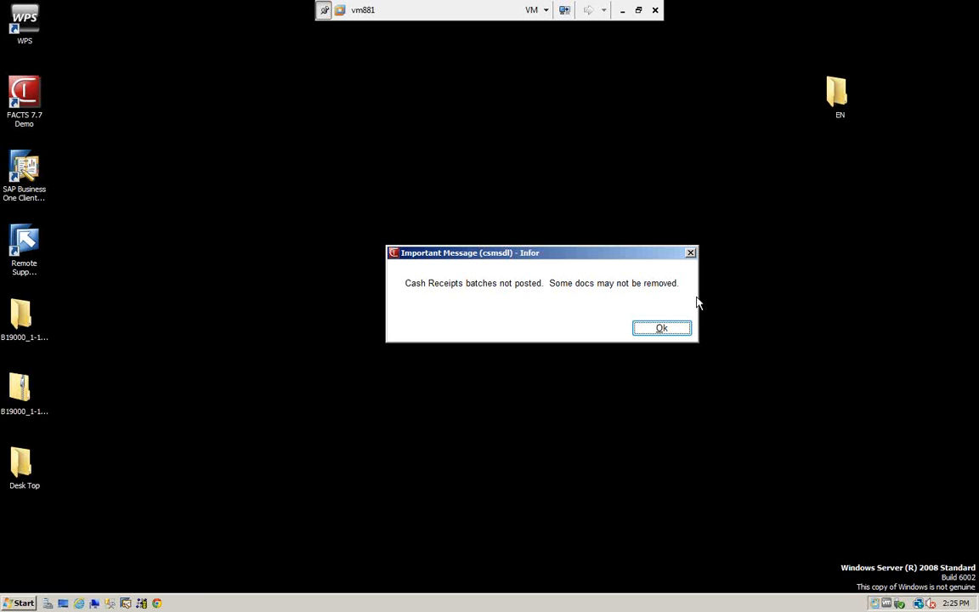
pyautogui.click(661, 333)
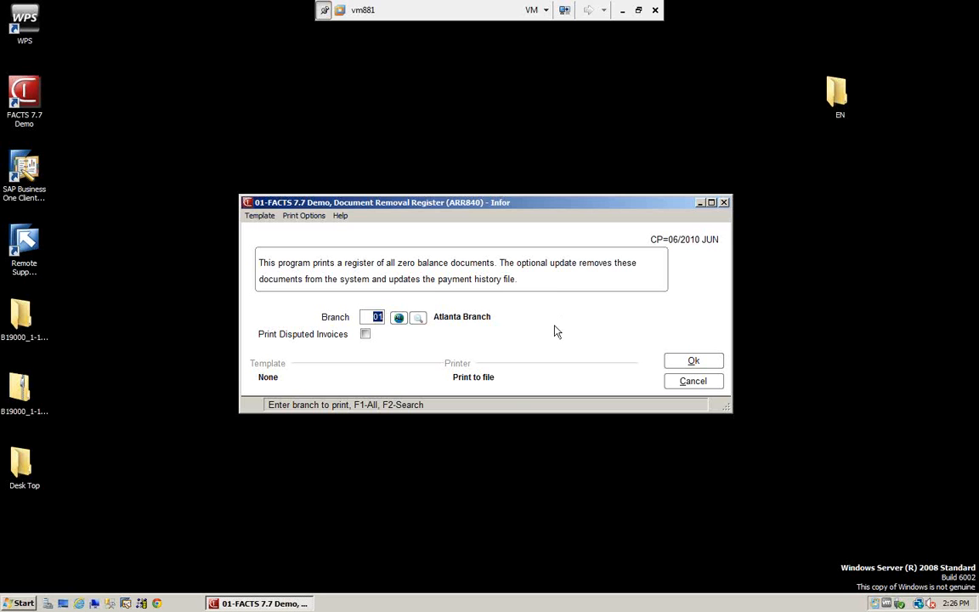
pyautogui.click(398, 320)
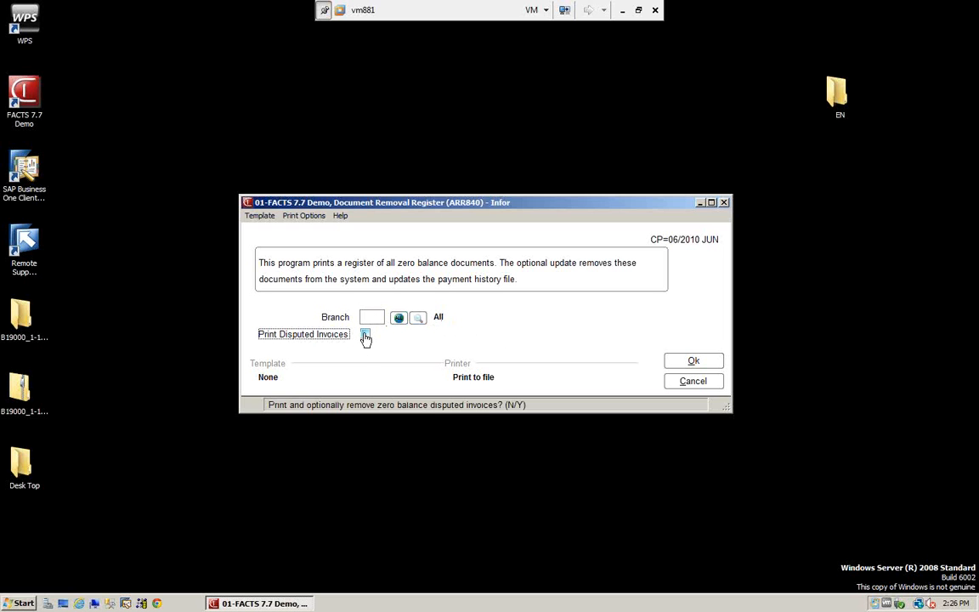
pyautogui.click(692, 362)
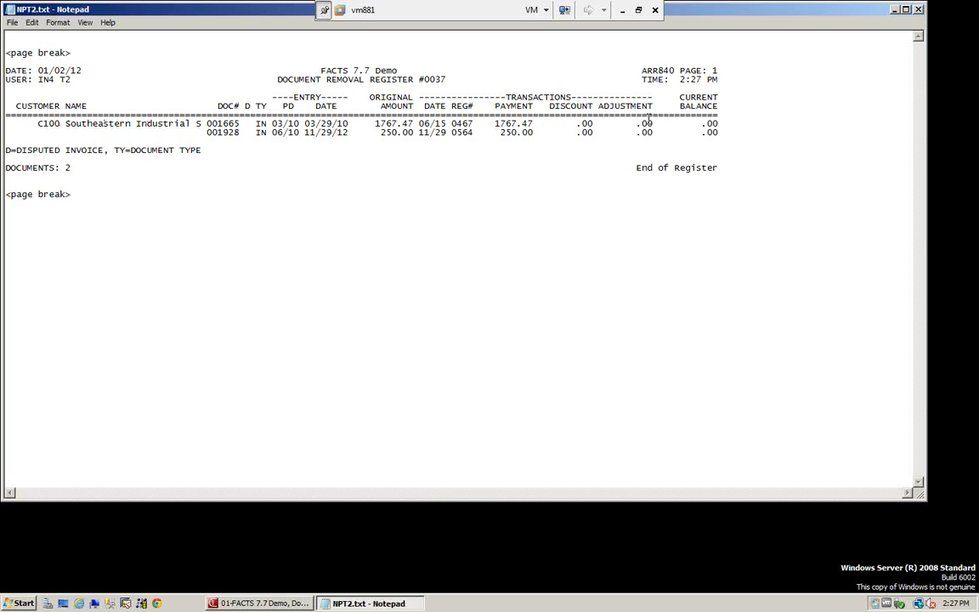
pyautogui.click(919, 10)
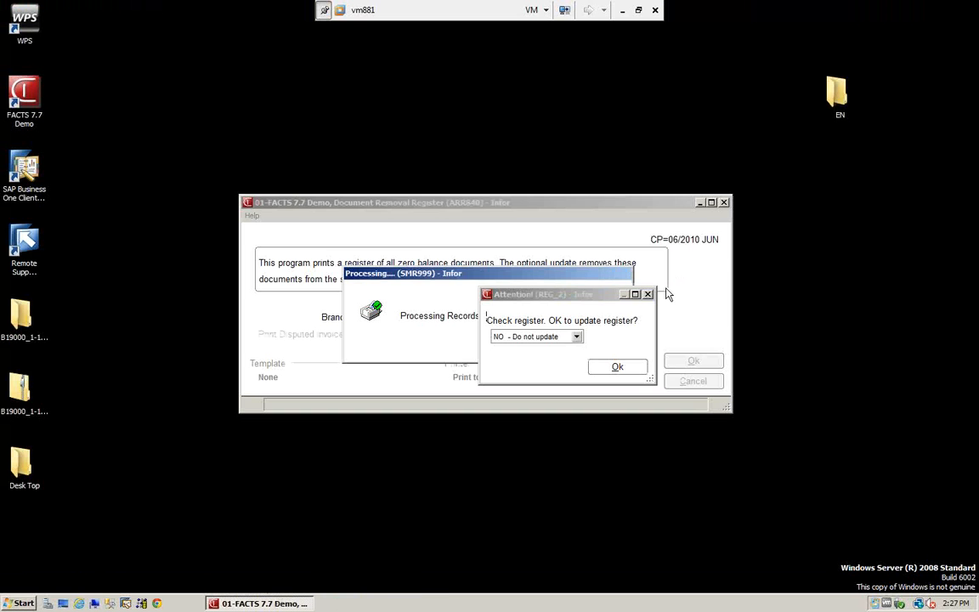
# - Update the Document Removal Register by choosing YES - Update and acknowledge the completion
pyautogui.click(577, 337)
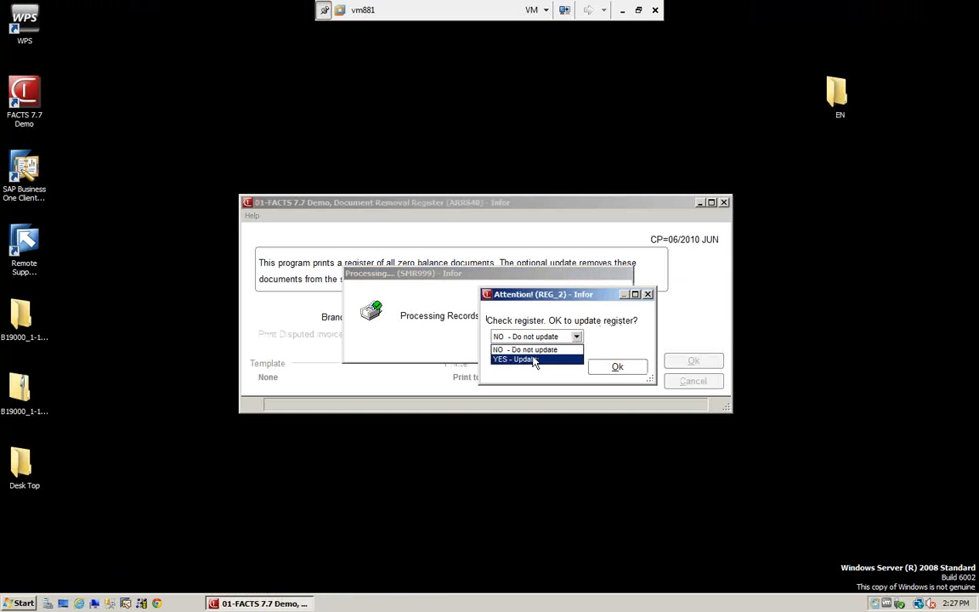
pyautogui.click(534, 360)
pyautogui.click(629, 373)
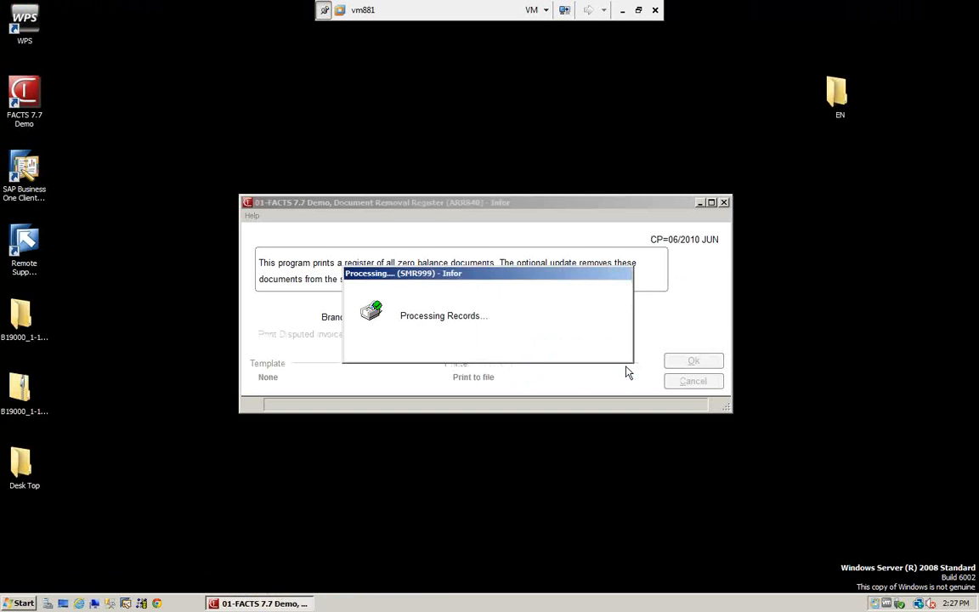
pyautogui.click(521, 361)
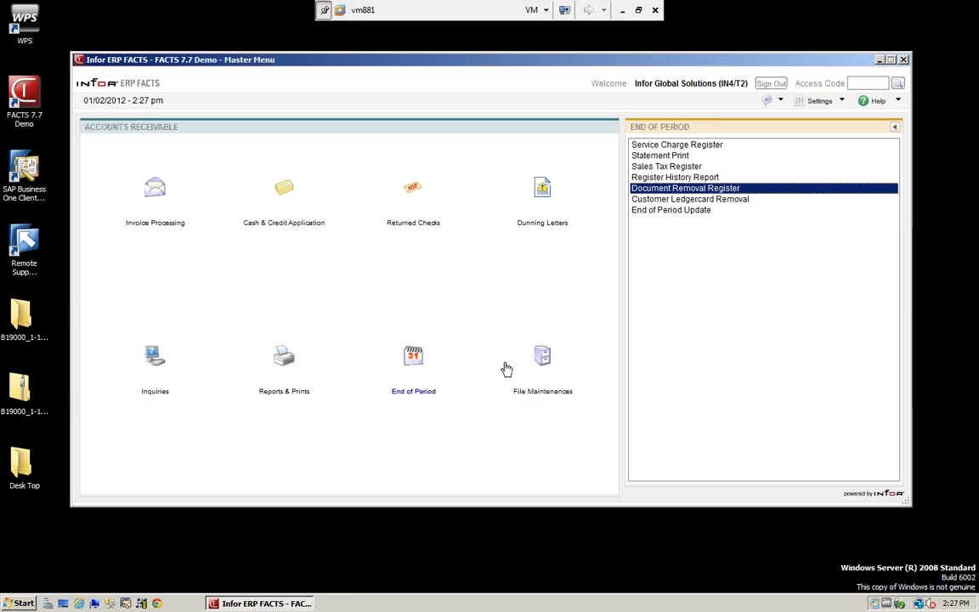
# - Run the Document Removal Register again for all branches to check for remaining zero balance documents, then close the file
pyautogui.click(740, 189)
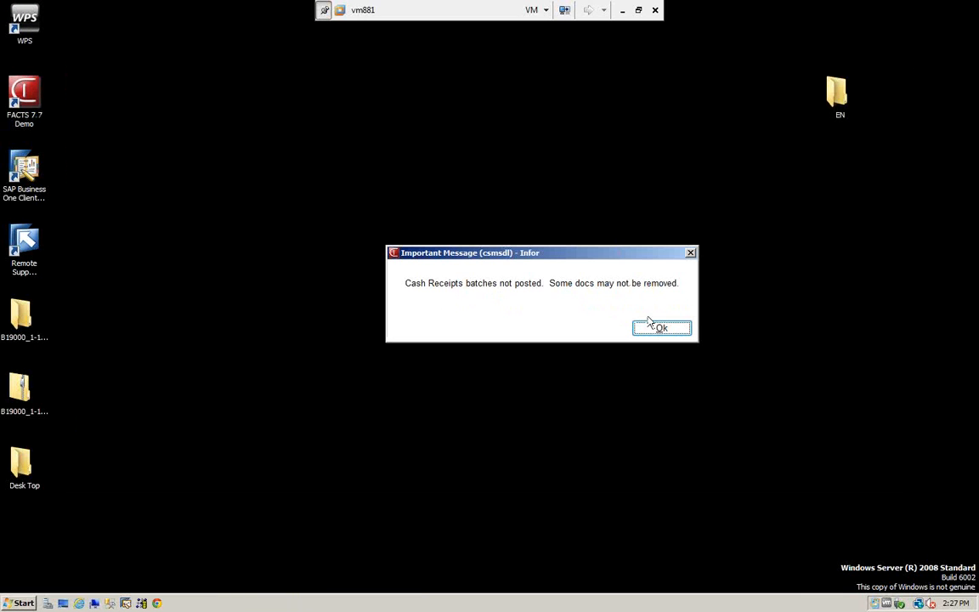
pyautogui.click(663, 329)
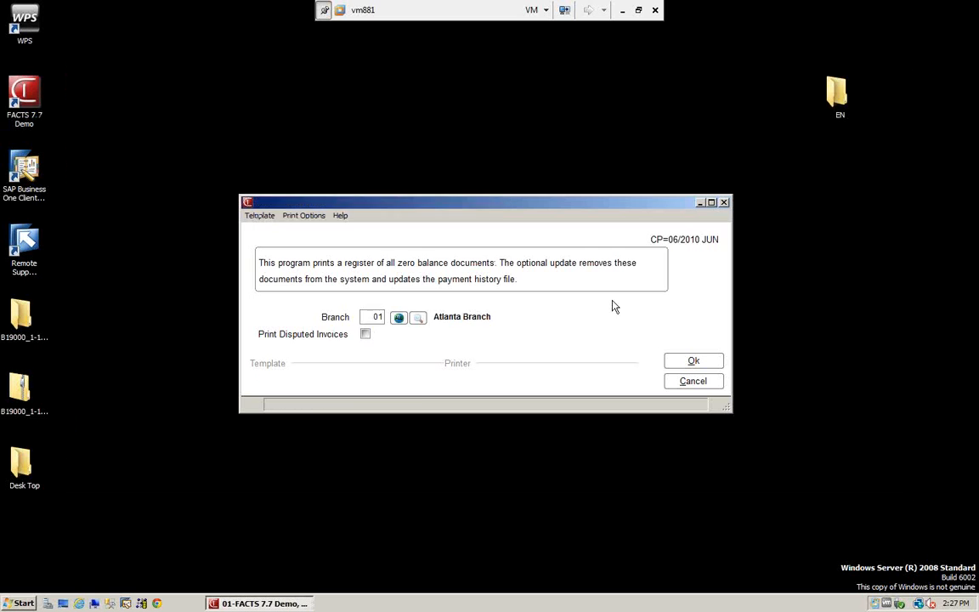
pyautogui.click(399, 318)
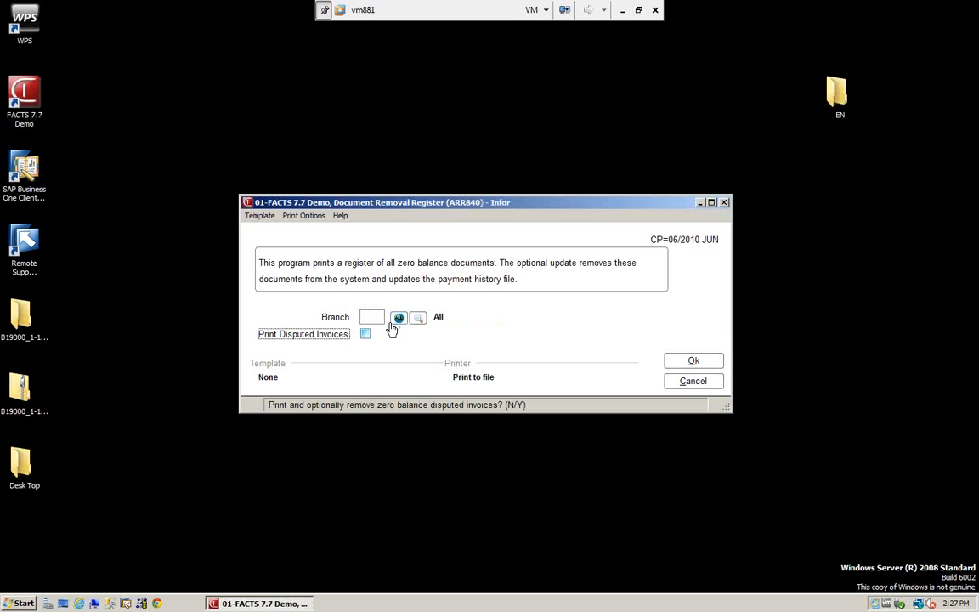
pyautogui.click(694, 362)
pyautogui.click(494, 350)
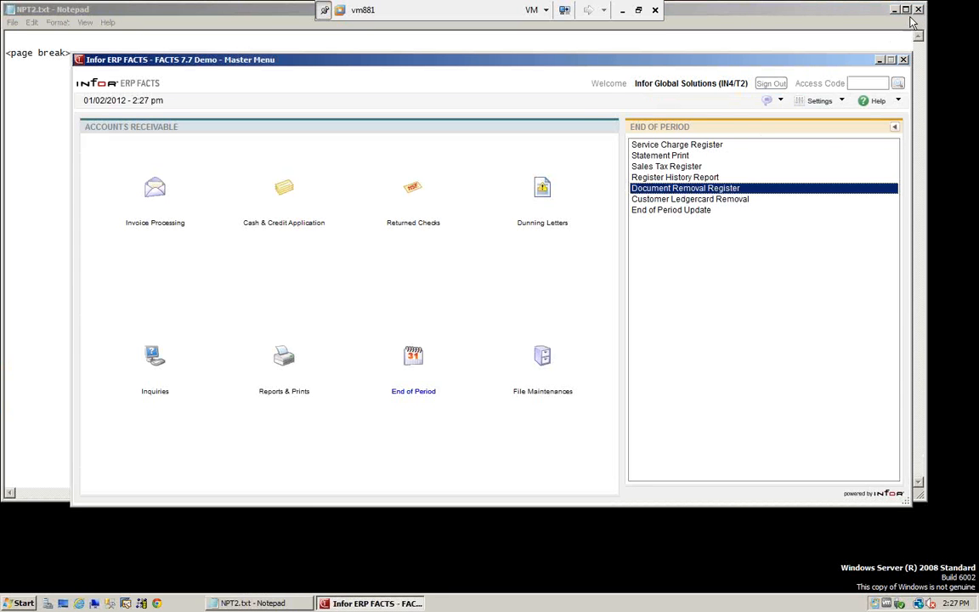
pyautogui.click(919, 12)
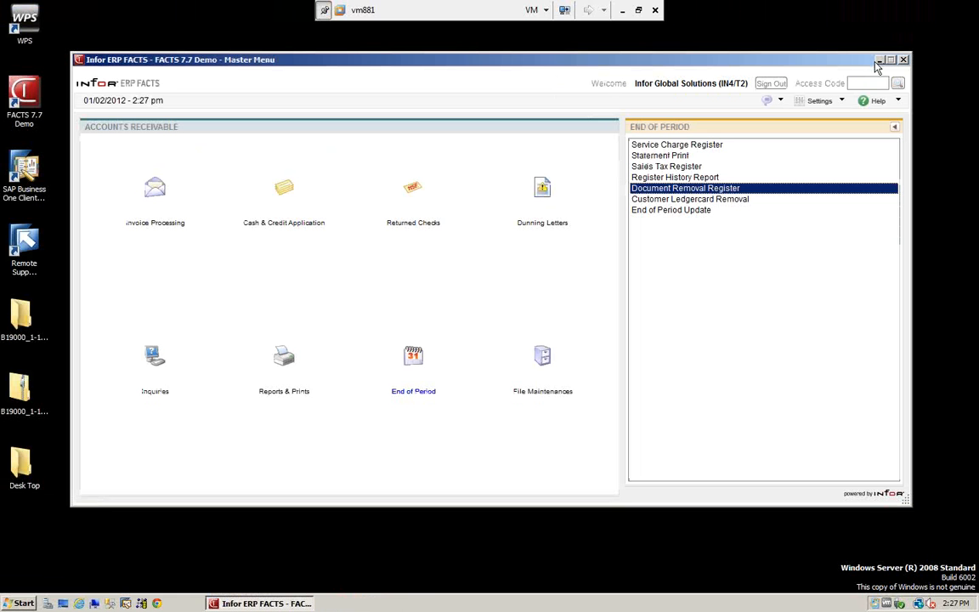
# - Run Statement Print to view the customer statement with its paid invoices and balances, then close the file
pyautogui.doubleClick(661, 157)
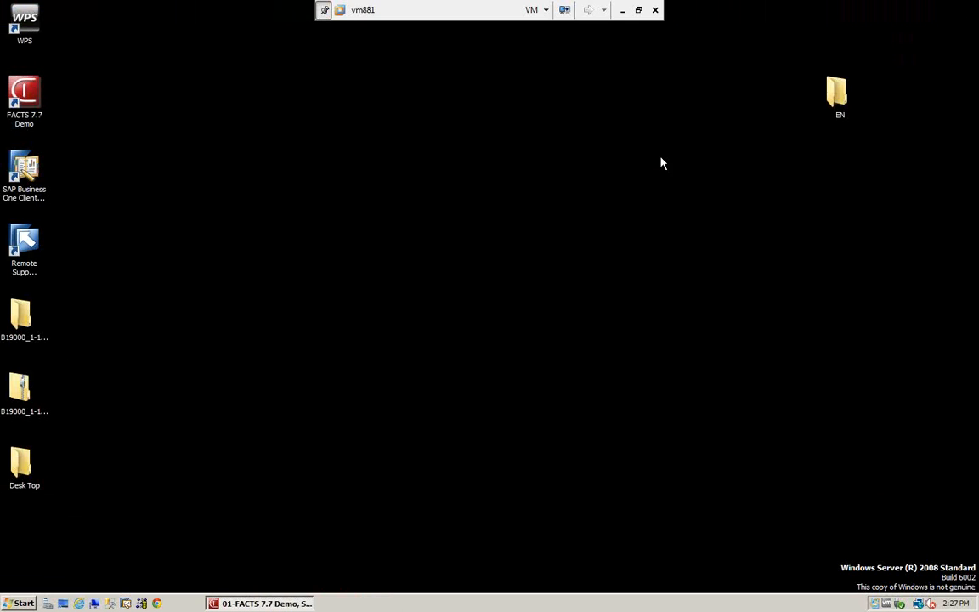
pyautogui.click(704, 384)
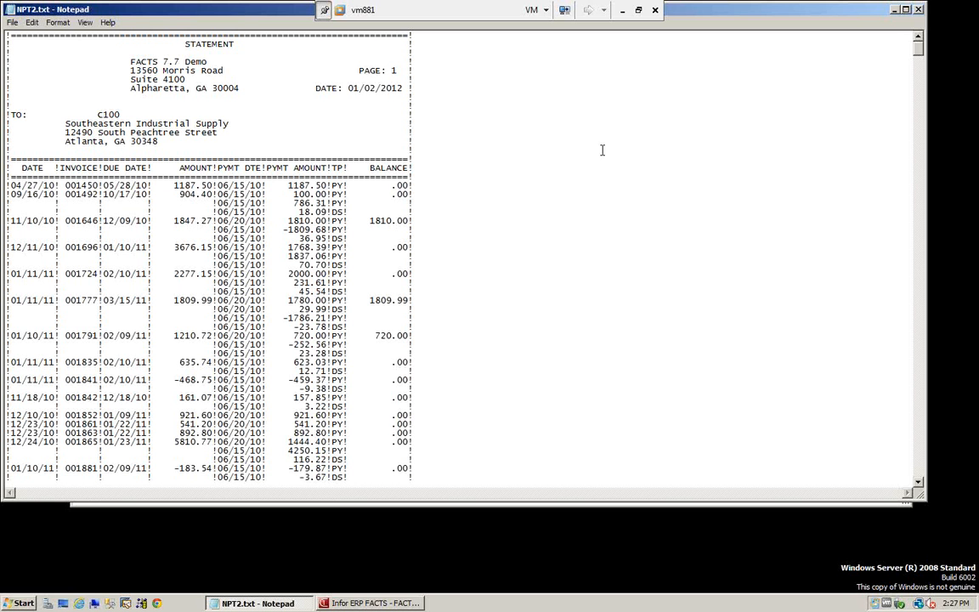
pyautogui.click(917, 10)
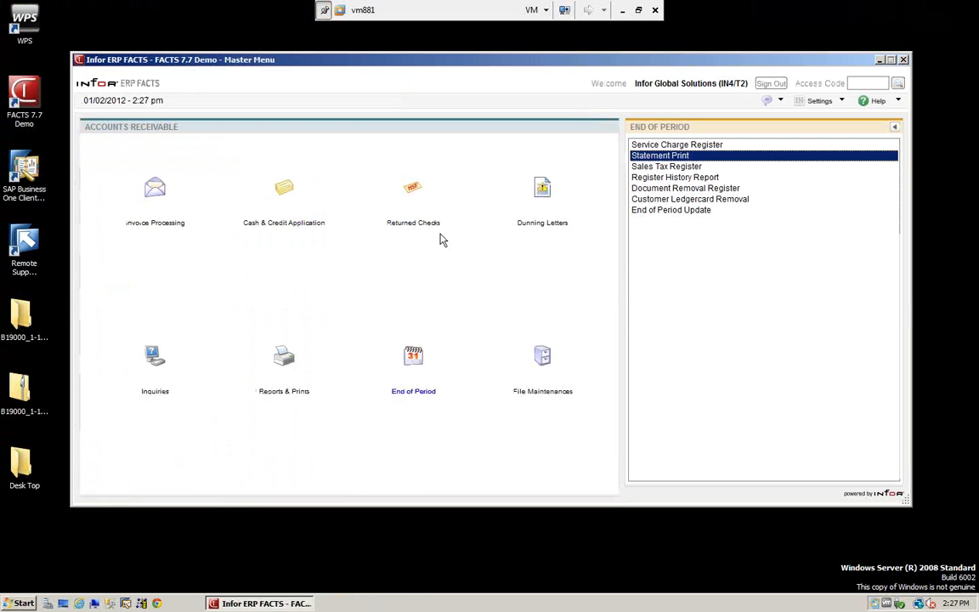
# - Open Customer Ledgercard Removal to review its order, range, branch, cutoff date and keep criteria, then exit without running it
pyautogui.click(666, 191)
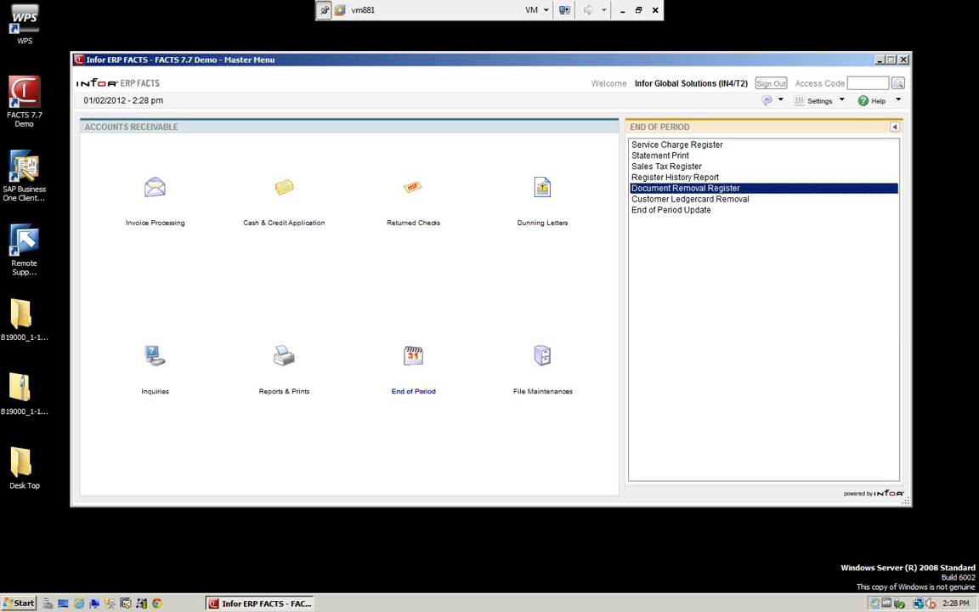
pyautogui.click(664, 200)
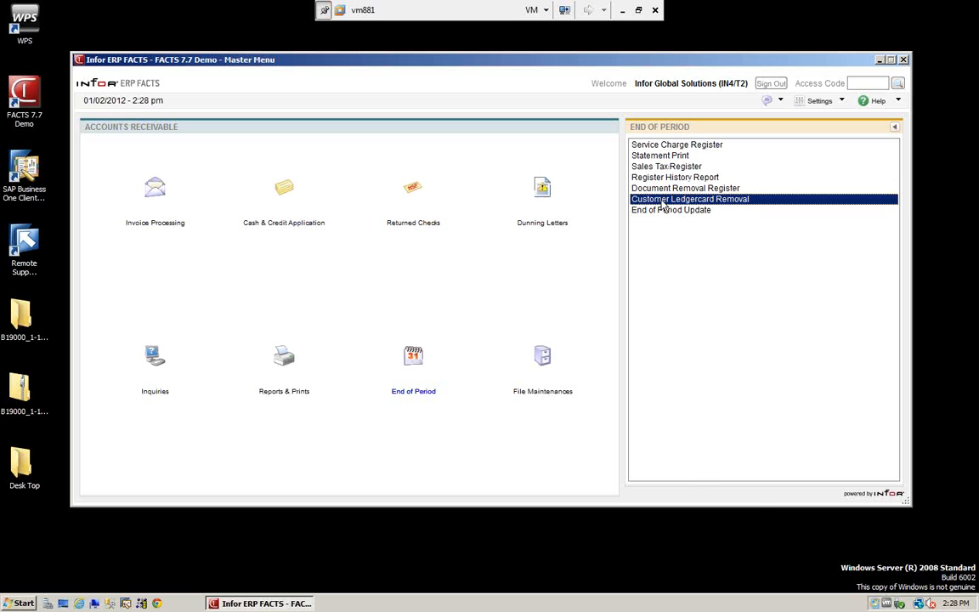
pyautogui.doubleClick(664, 200)
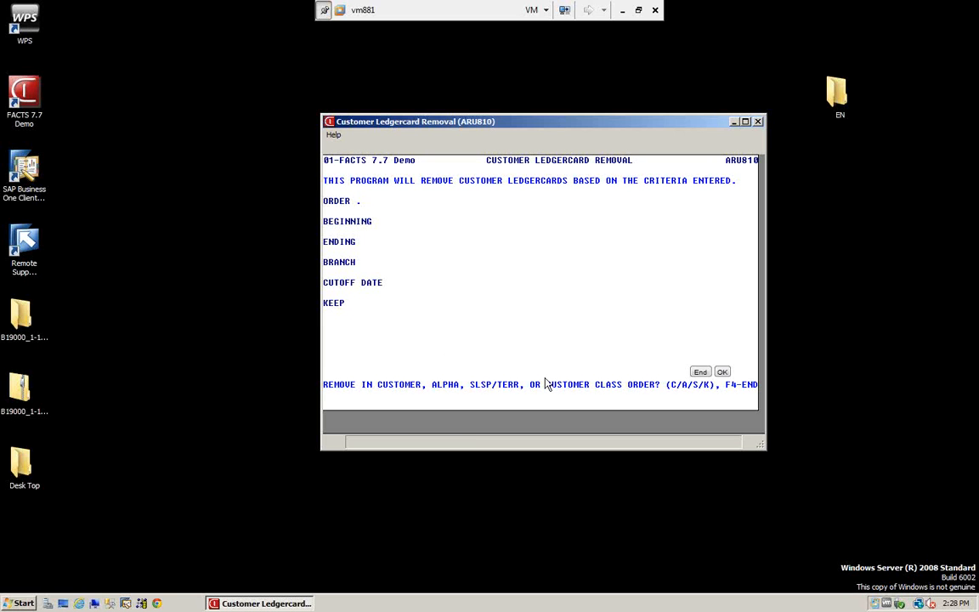
pyautogui.press('F4')
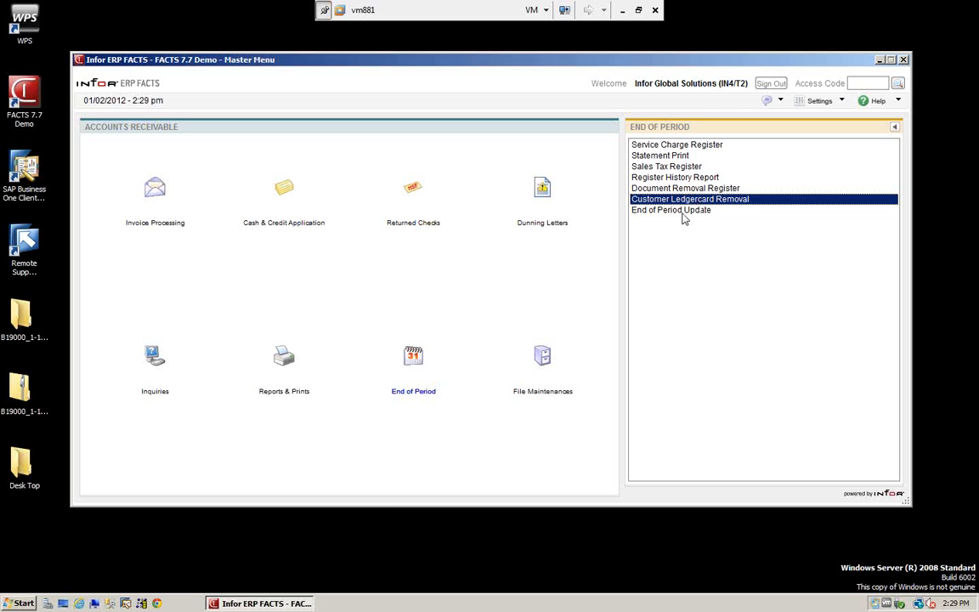
# - Try to run End of Period Update and acknowledge the message
pyautogui.click(680, 213)
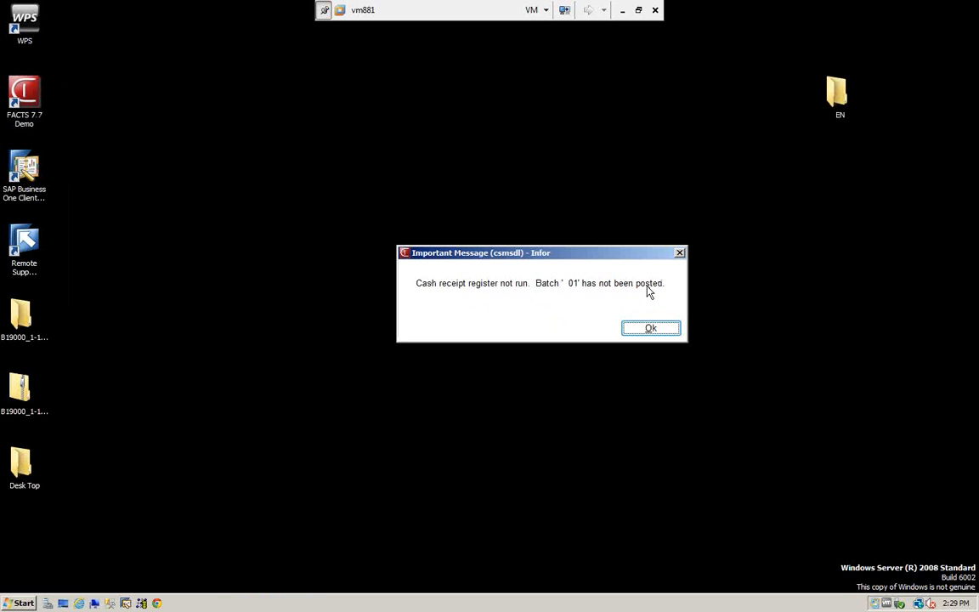
pyautogui.press('Return')
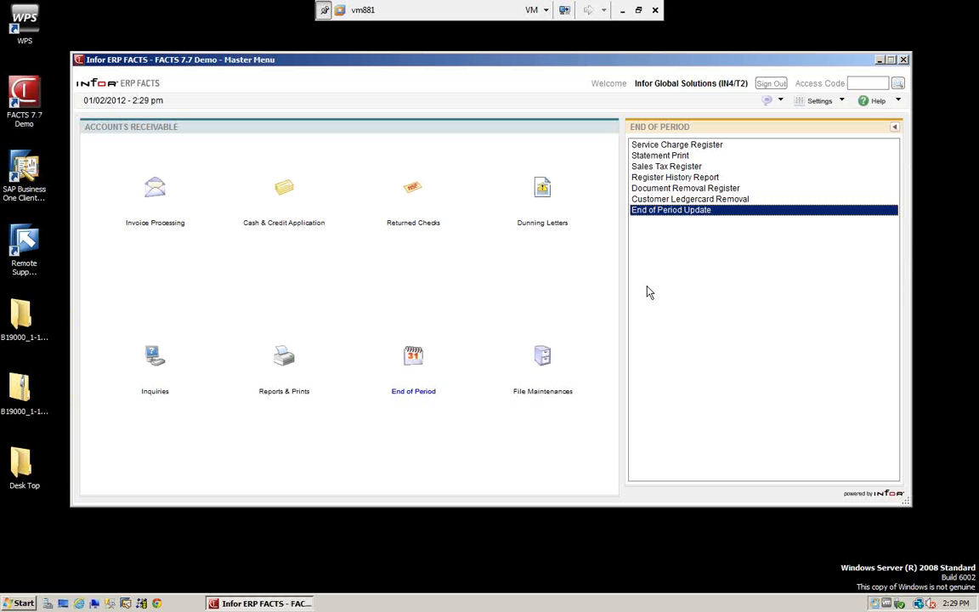
# - Look up cash receipts batch 01 in Cash Receipts & Adjustment Entry, review its check payment and exit the program
pyautogui.click(283, 195)
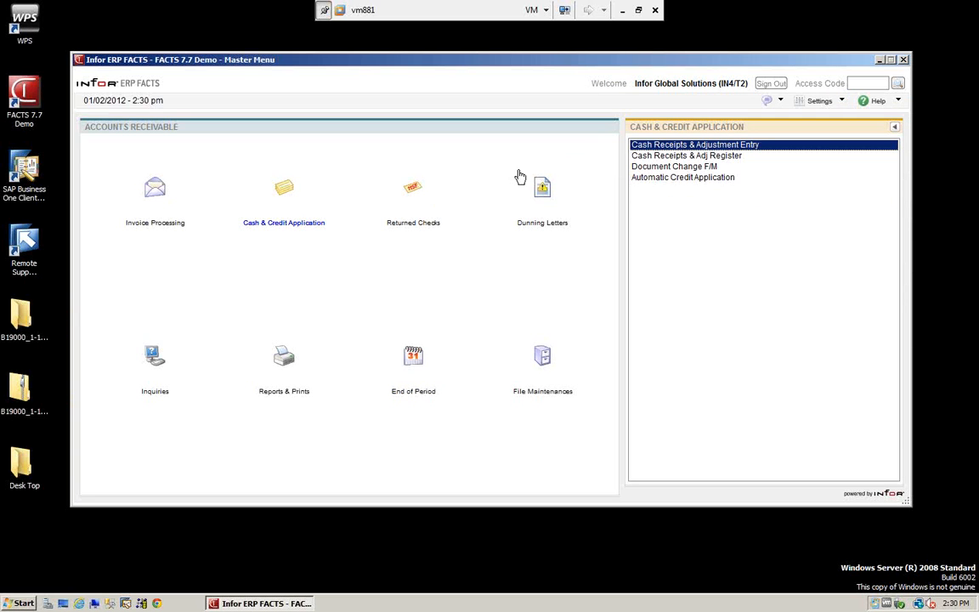
pyautogui.doubleClick(699, 146)
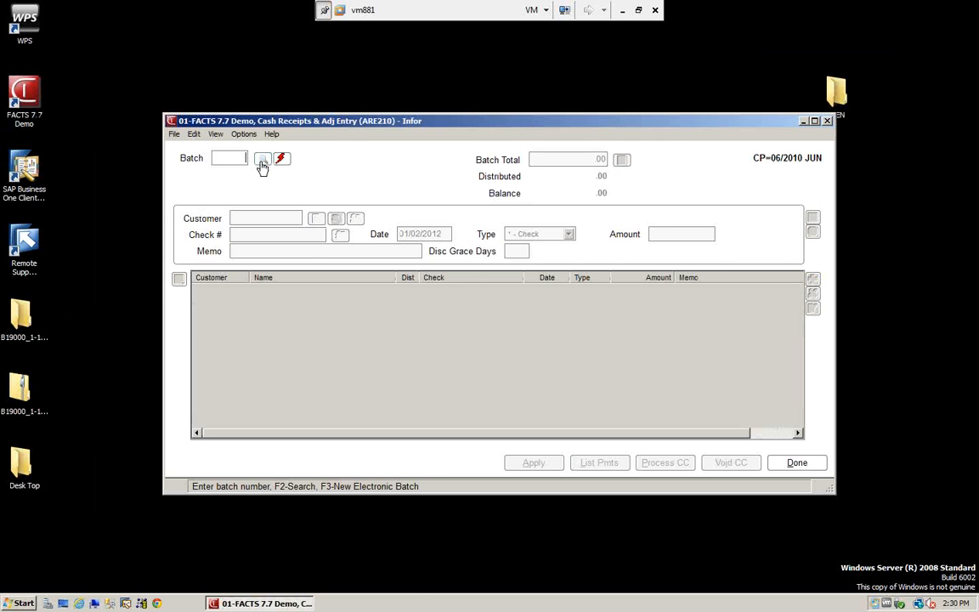
pyautogui.click(262, 159)
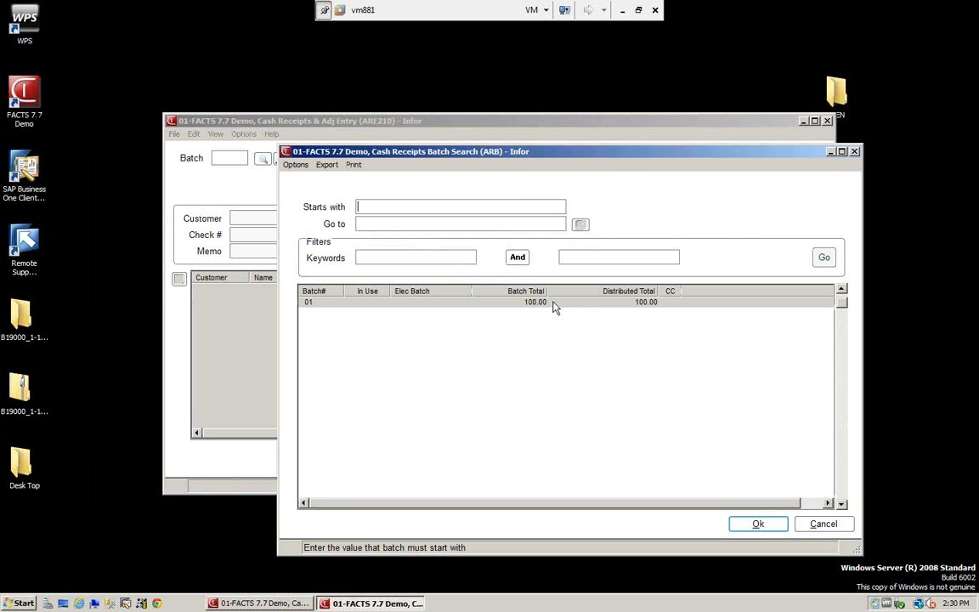
pyautogui.doubleClick(535, 303)
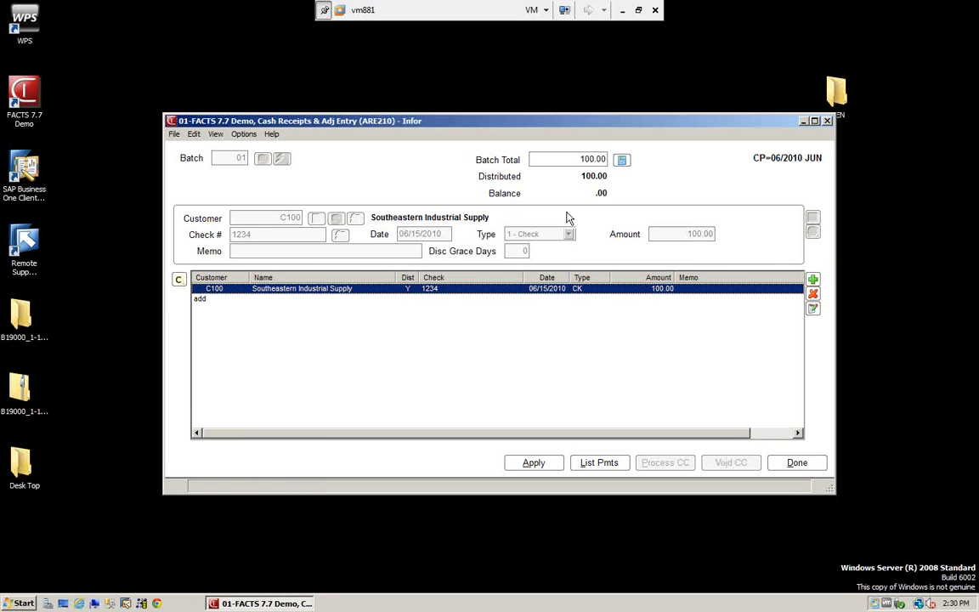
pyautogui.click(797, 464)
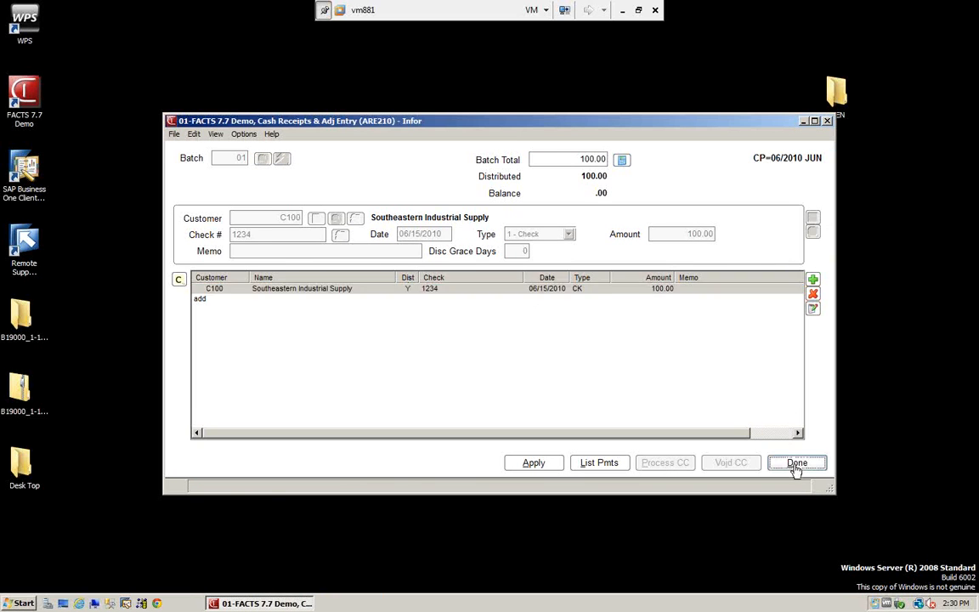
pyautogui.click(803, 466)
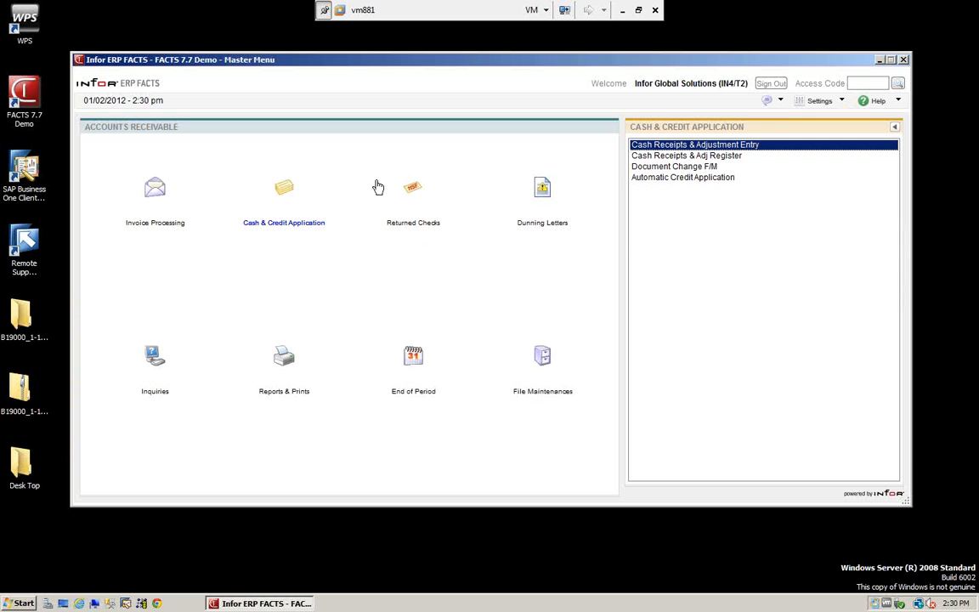
# - Run the Cash Receipts & Adj Register for all batches with deposit date 06/10/2010 and bank 02, then close the register file
pyautogui.doubleClick(660, 157)
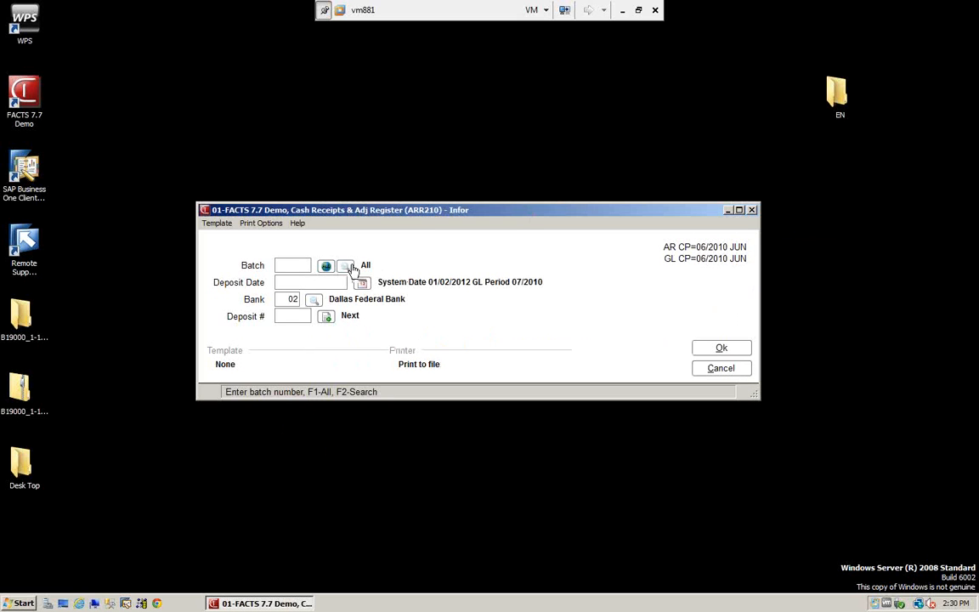
pyautogui.click(721, 348)
pyautogui.click(584, 338)
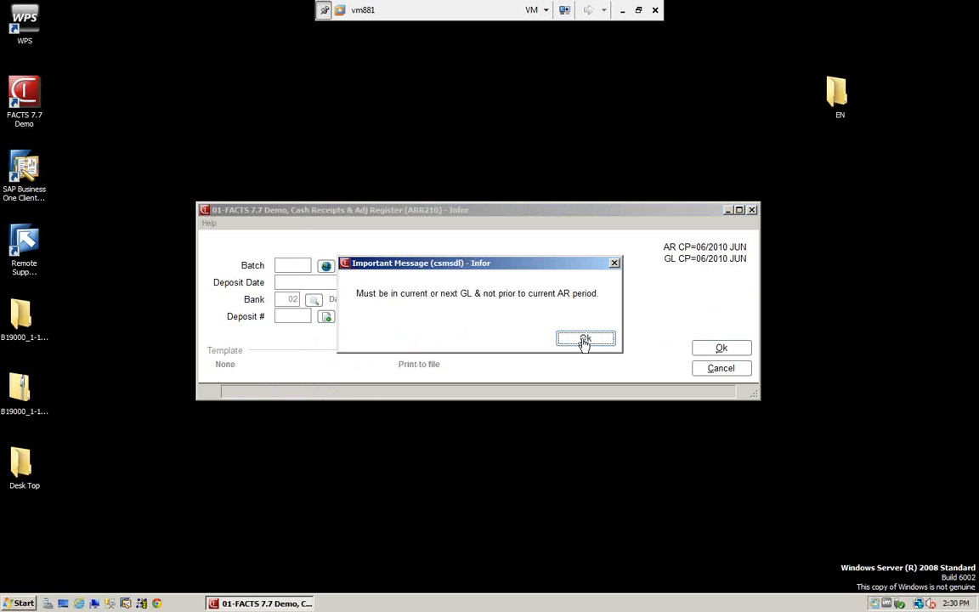
pyautogui.write('0')
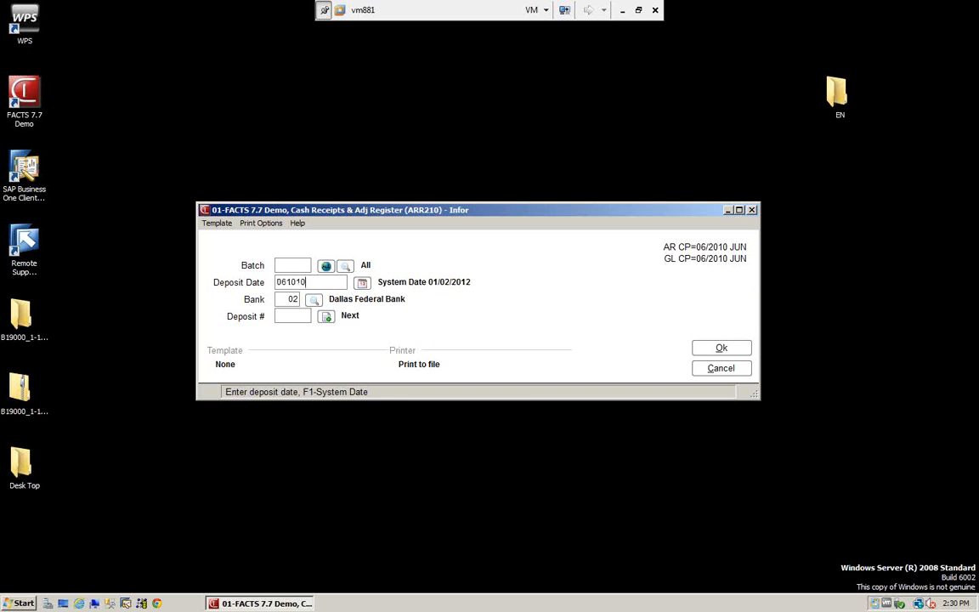
pyautogui.write('6/10/2010')
pyautogui.press('Return')
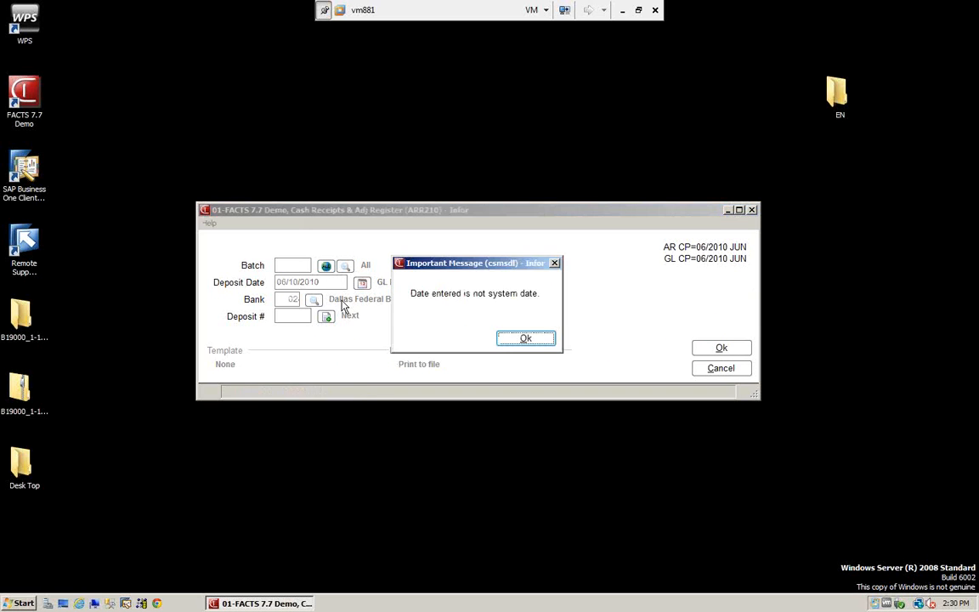
pyautogui.click(544, 344)
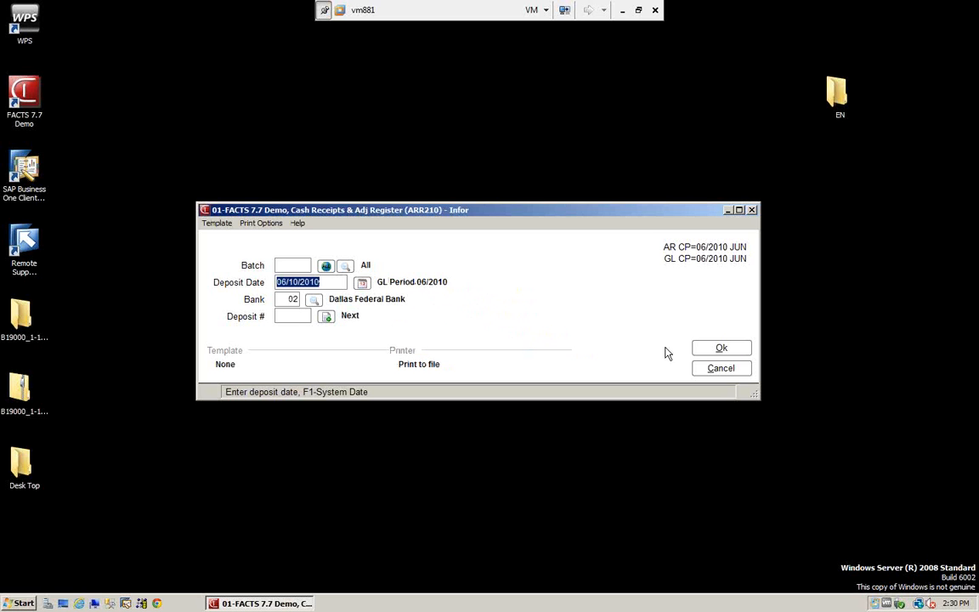
pyautogui.click(721, 348)
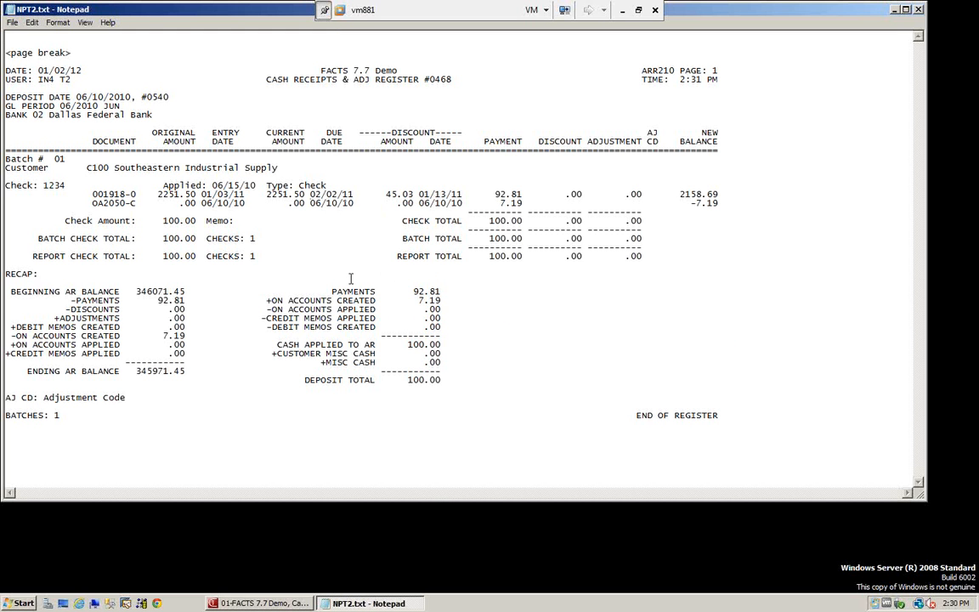
pyautogui.click(919, 9)
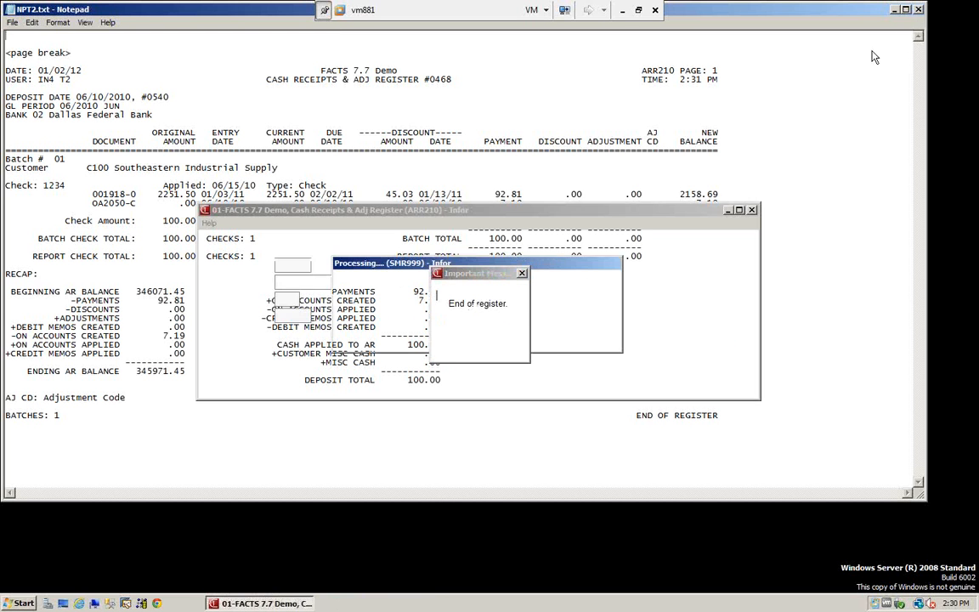
pyautogui.click(493, 348)
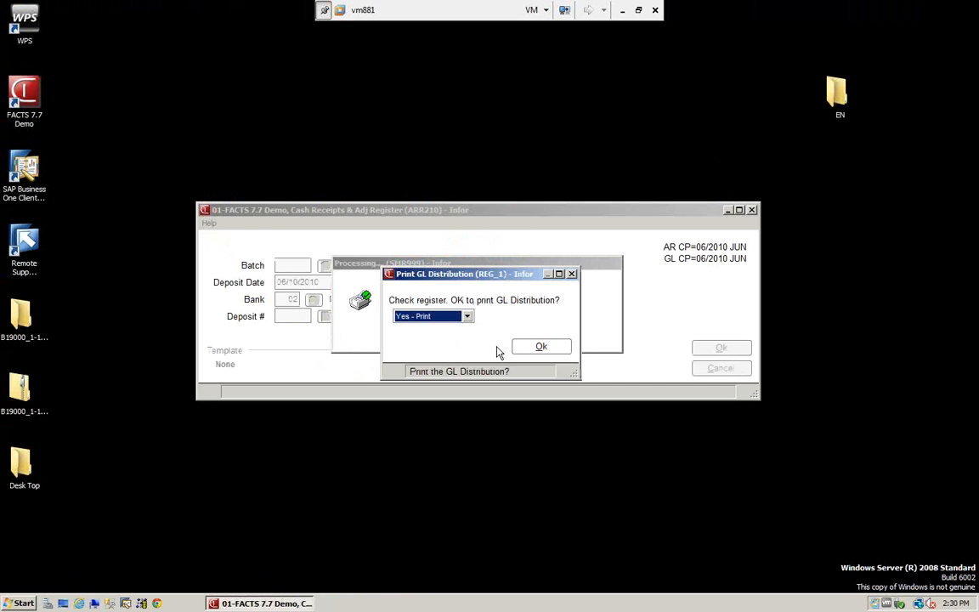
# - Print the GL Distribution and the Deposit Ticket for the cash receipts register, closing each file
pyautogui.click(541, 347)
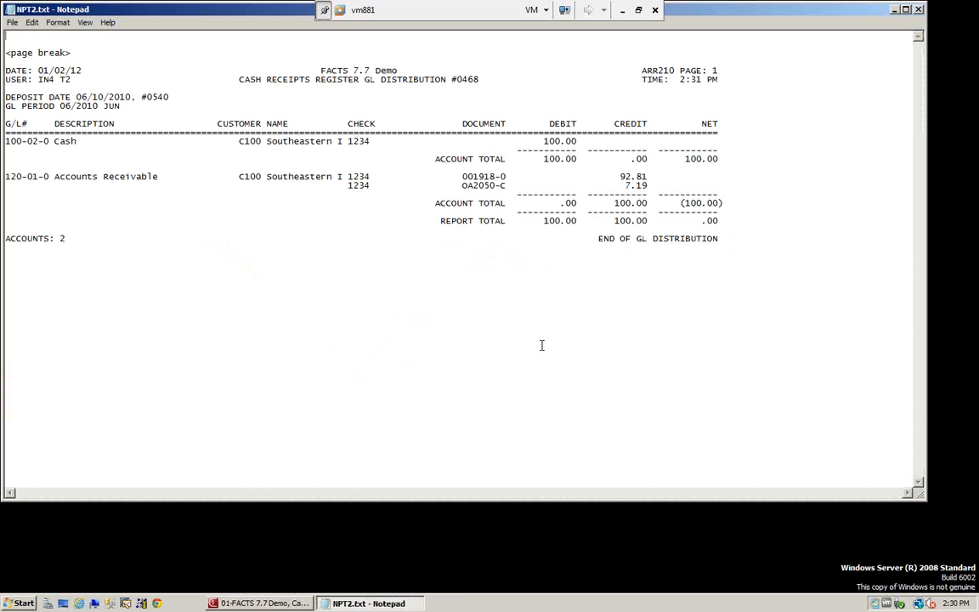
pyautogui.click(920, 9)
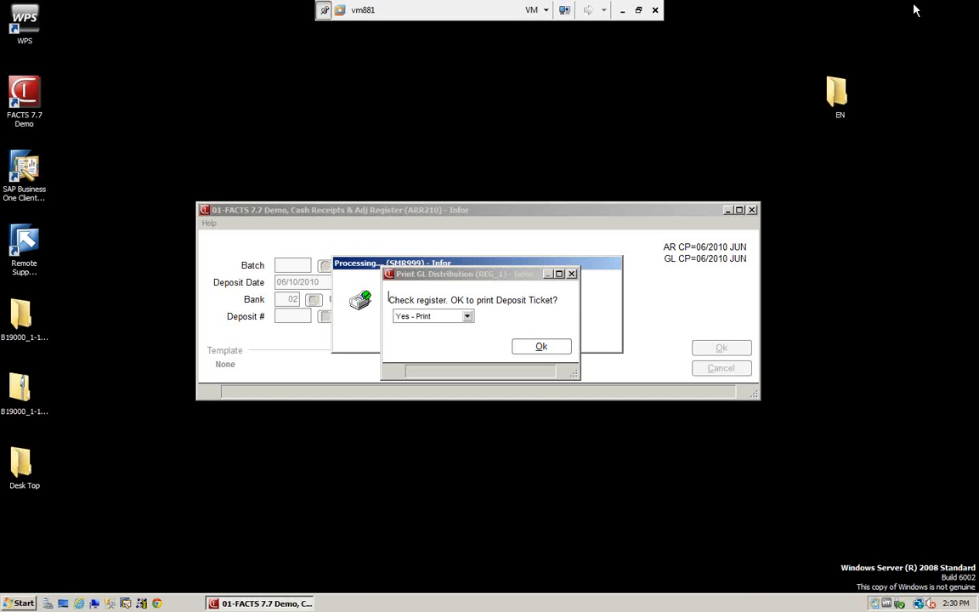
pyautogui.click(467, 317)
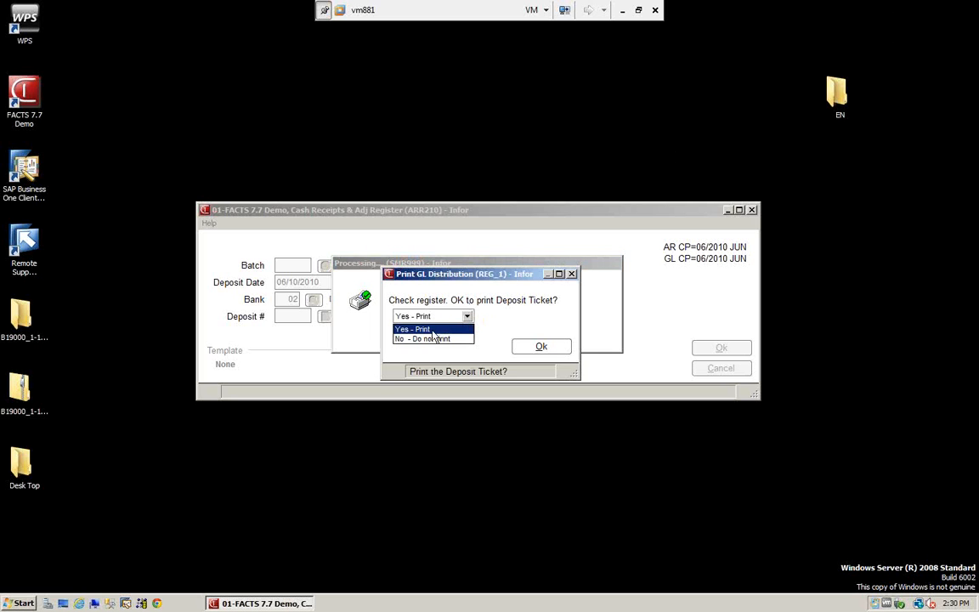
pyautogui.click(433, 332)
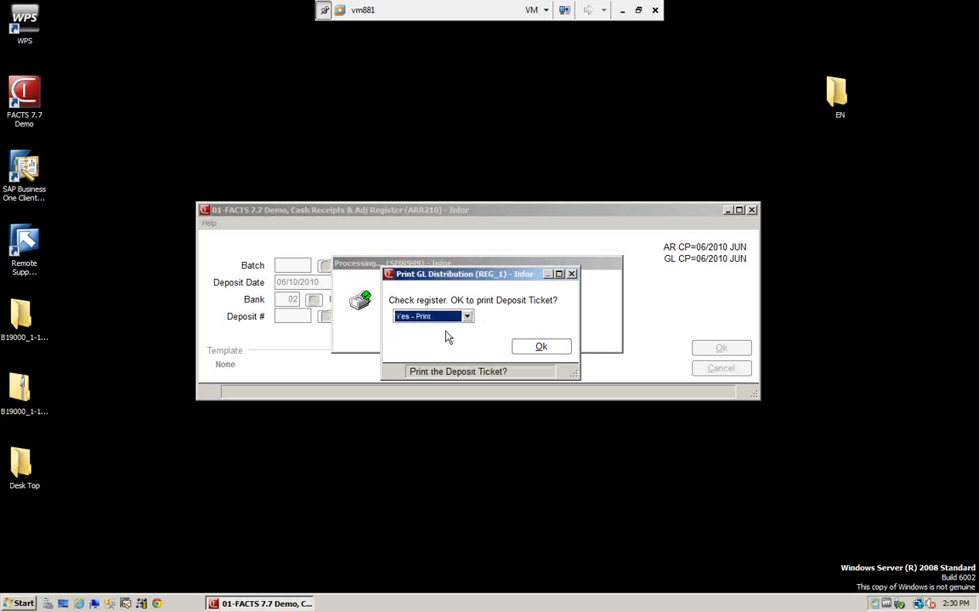
pyautogui.click(541, 348)
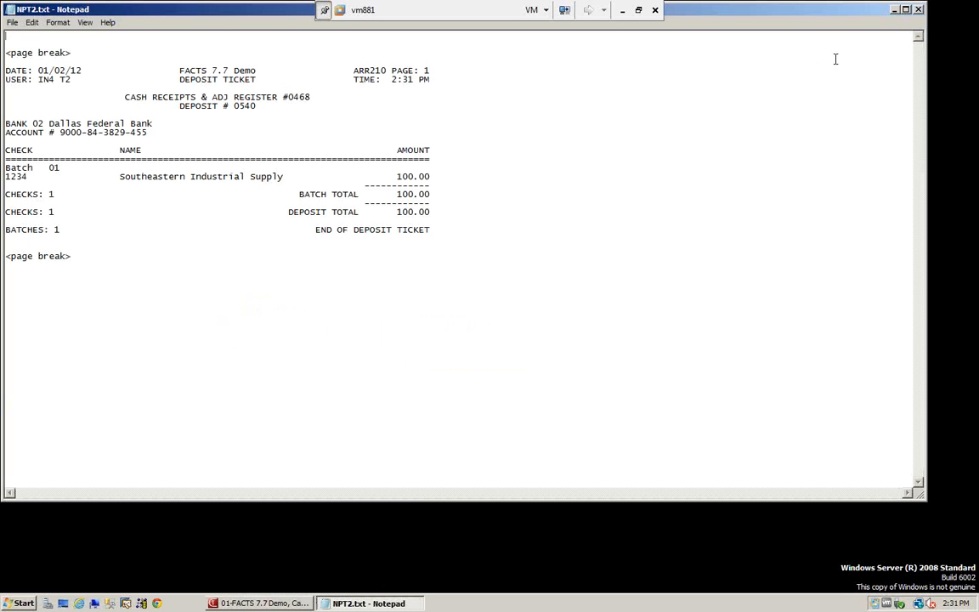
pyautogui.click(918, 9)
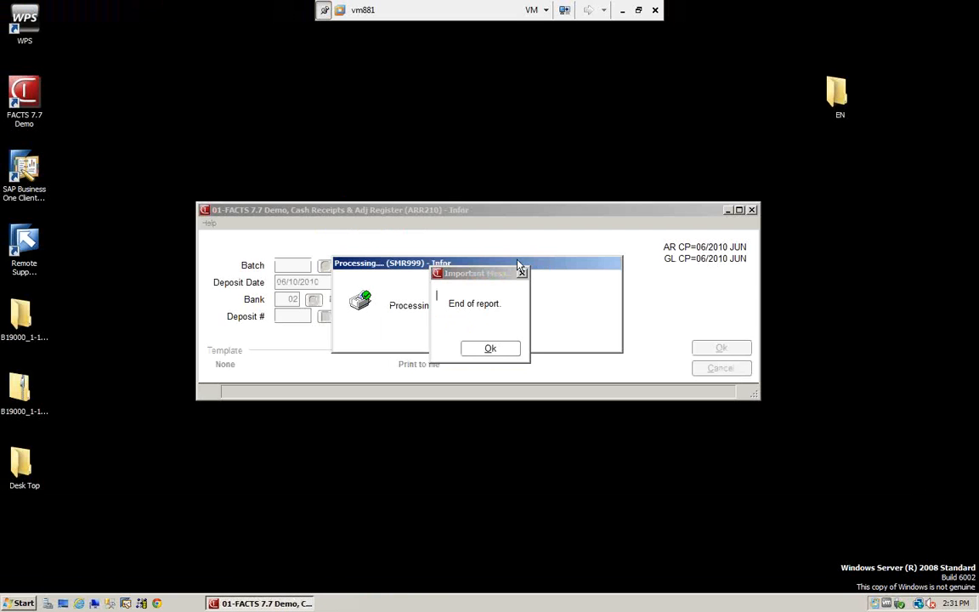
pyautogui.click(494, 349)
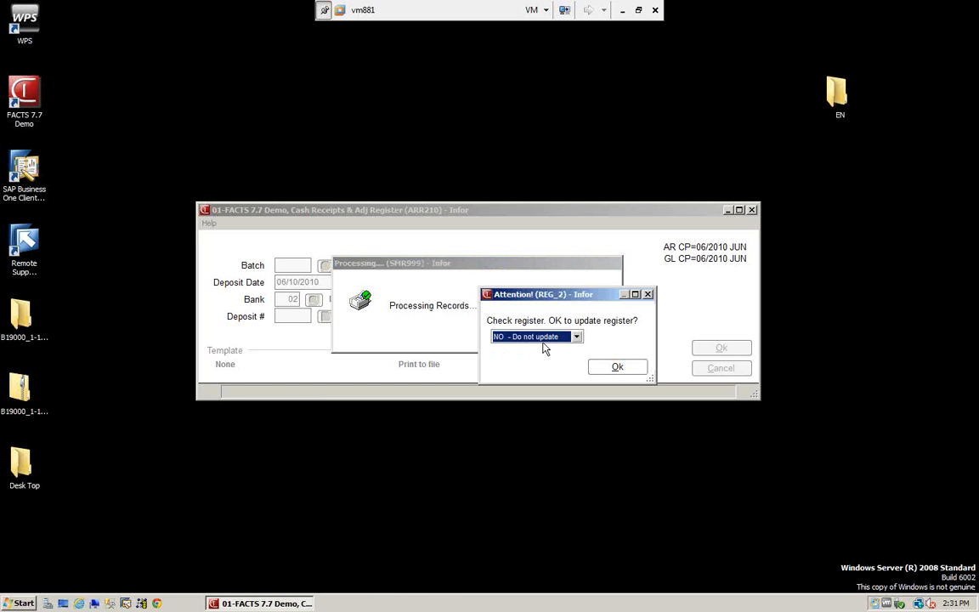
# - Update the Cash Receipts & Adj Register by choosing YES - Update and acknowledge the completion
pyautogui.click(577, 338)
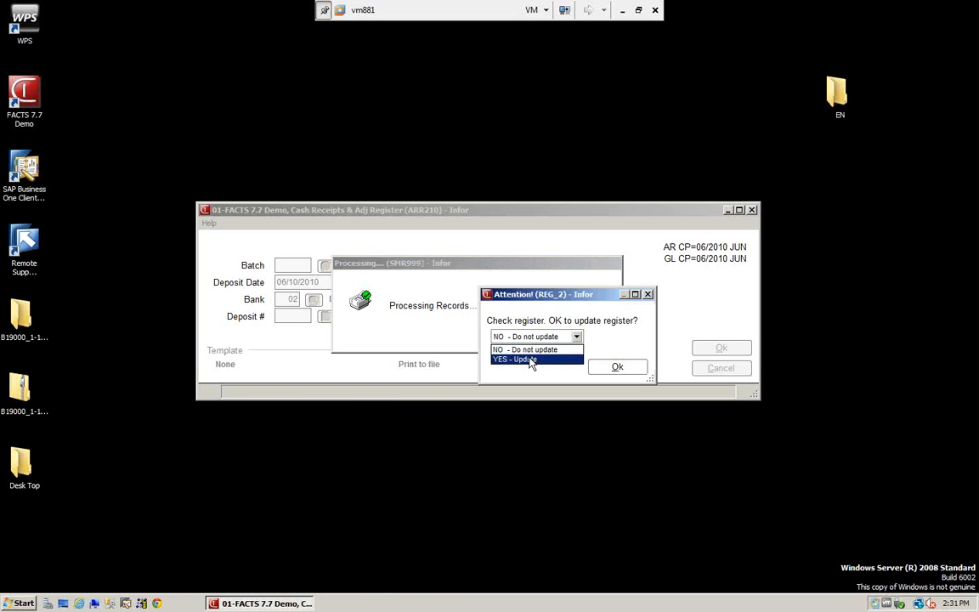
pyautogui.click(530, 360)
pyautogui.click(621, 369)
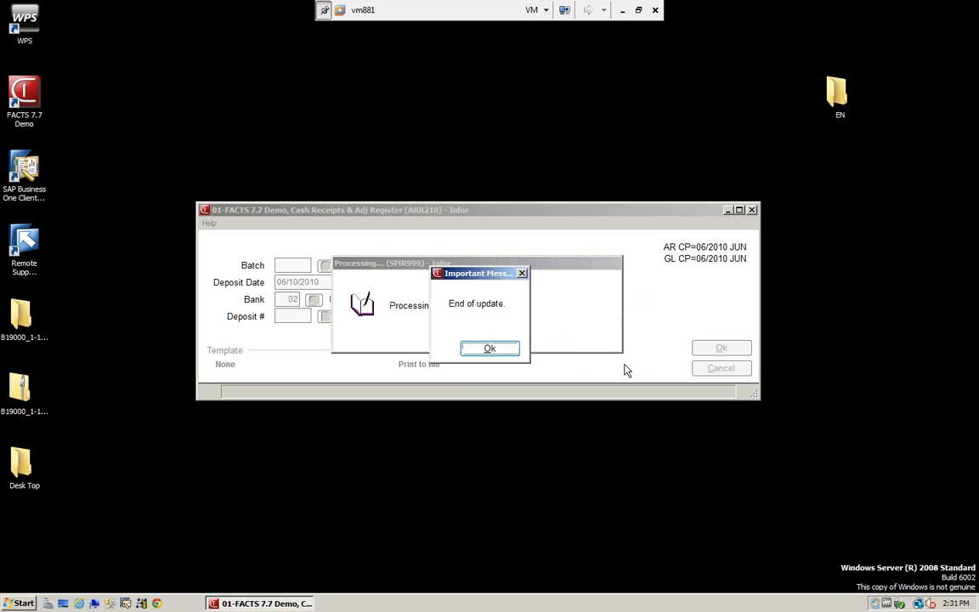
pyautogui.click(490, 351)
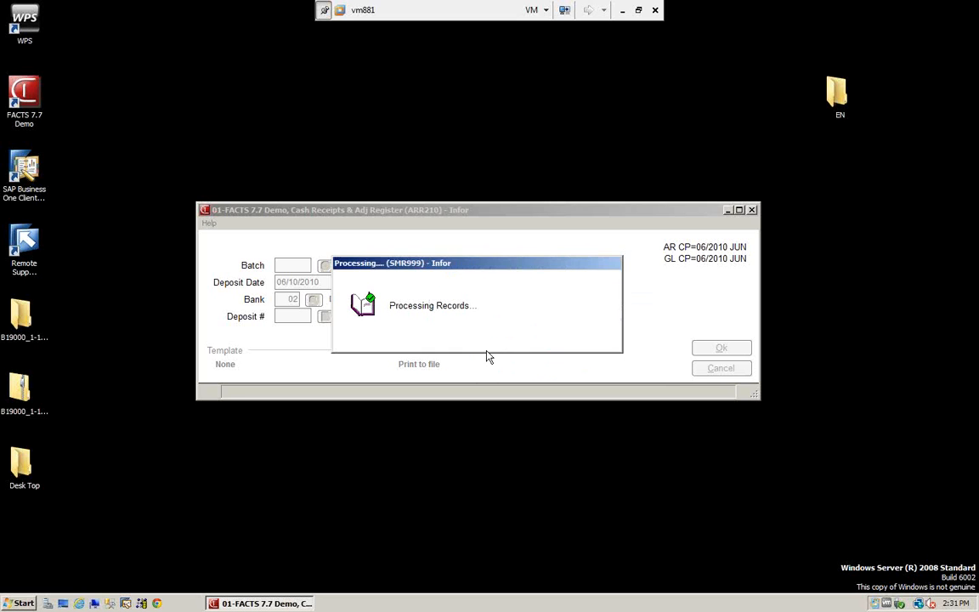
pyautogui.click(487, 353)
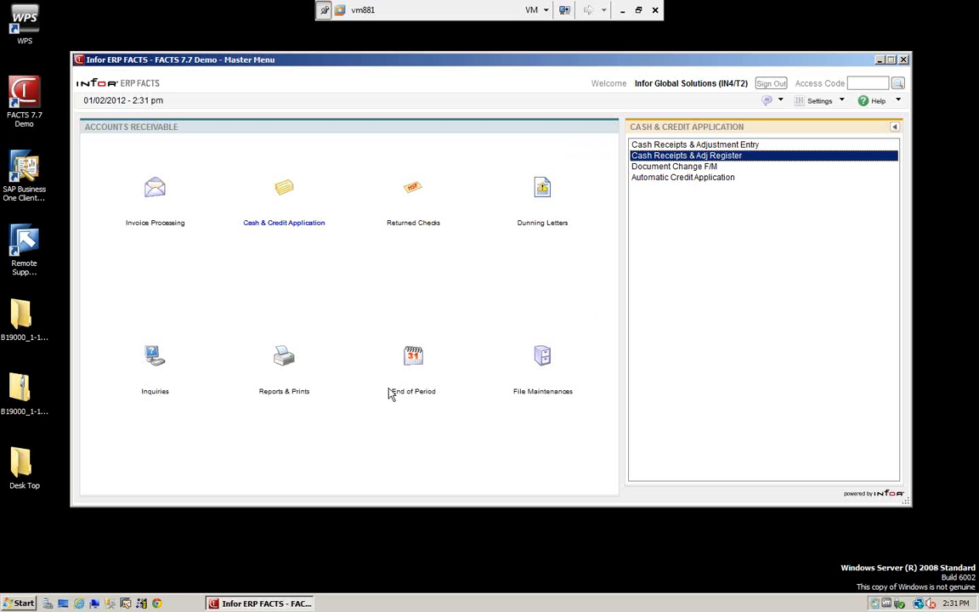
# - Try End of Period Update again after posting the cash receipts and acknowledge the message
pyautogui.click(415, 358)
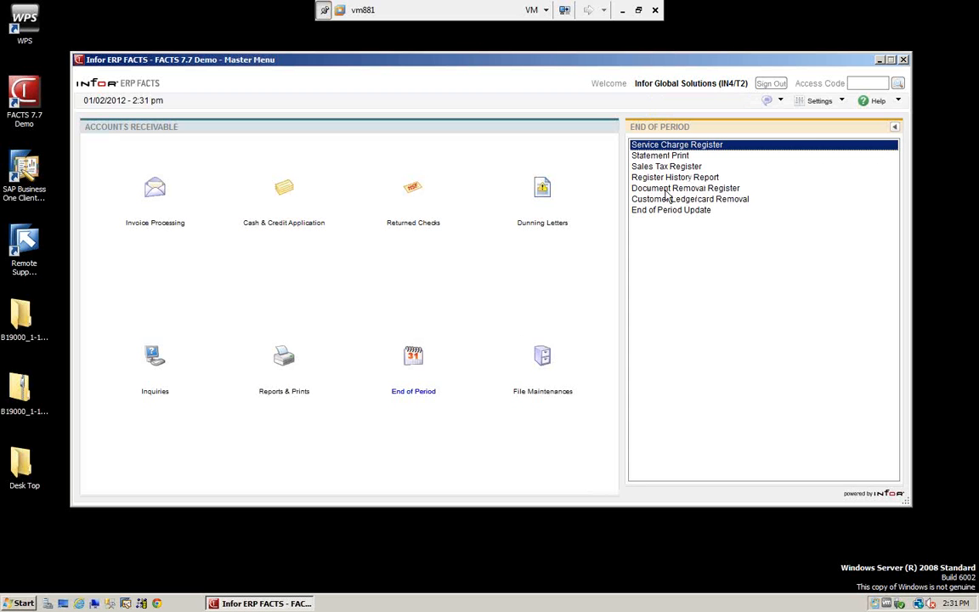
pyautogui.click(668, 211)
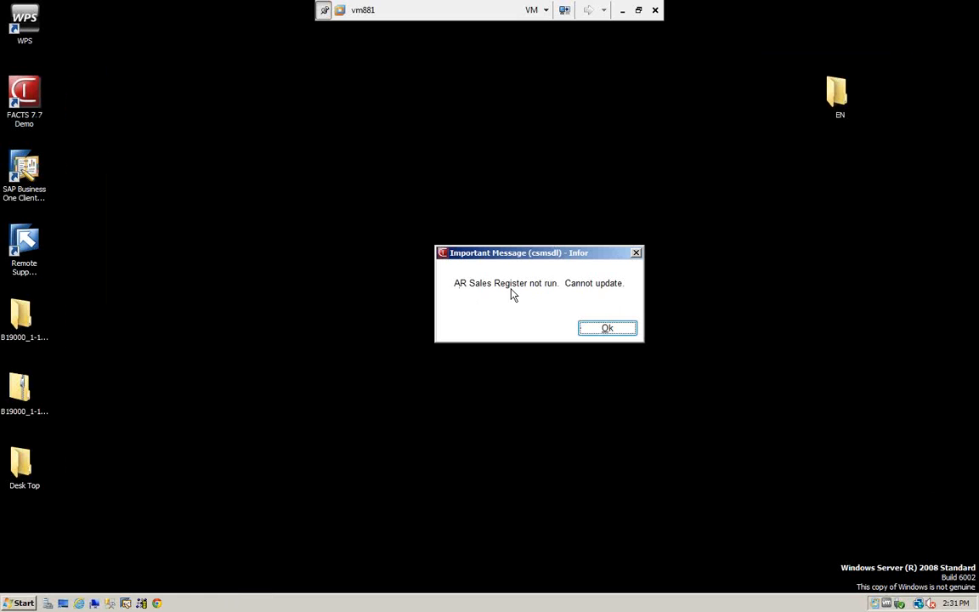
pyautogui.click(606, 329)
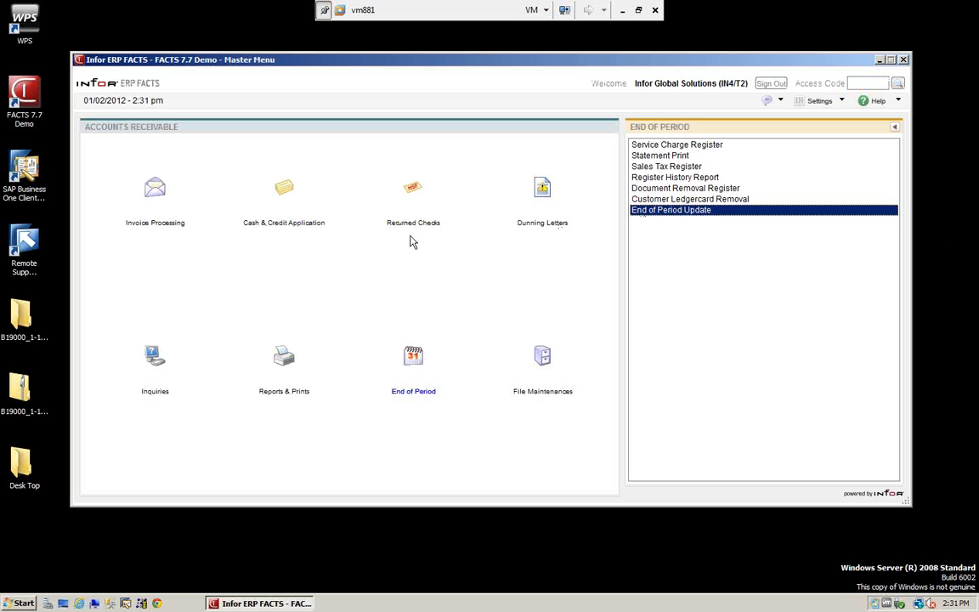
# - Open the Sales Register under Invoice Processing and set its output to print to file using printer 0
pyautogui.click(147, 170)
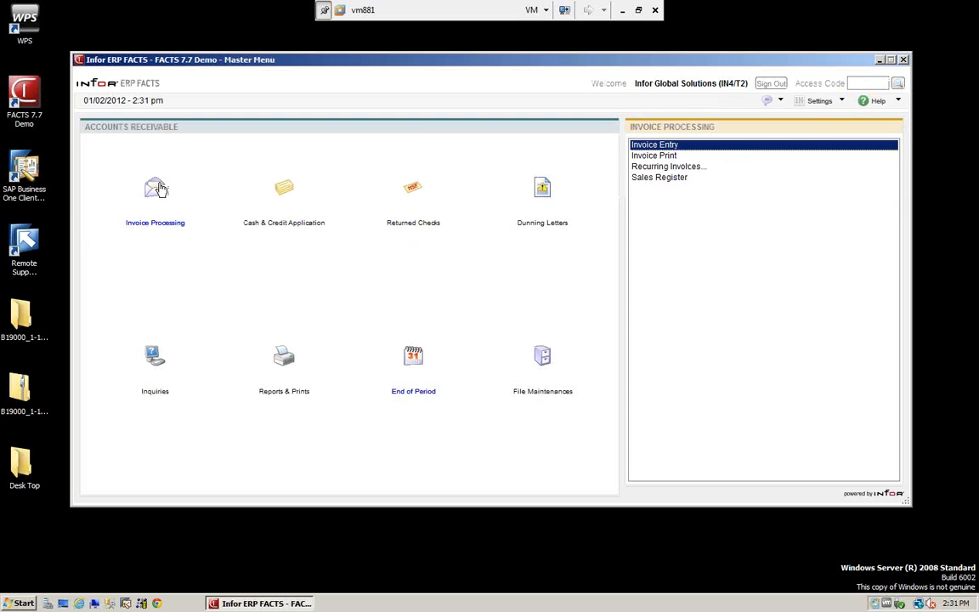
pyautogui.click(644, 179)
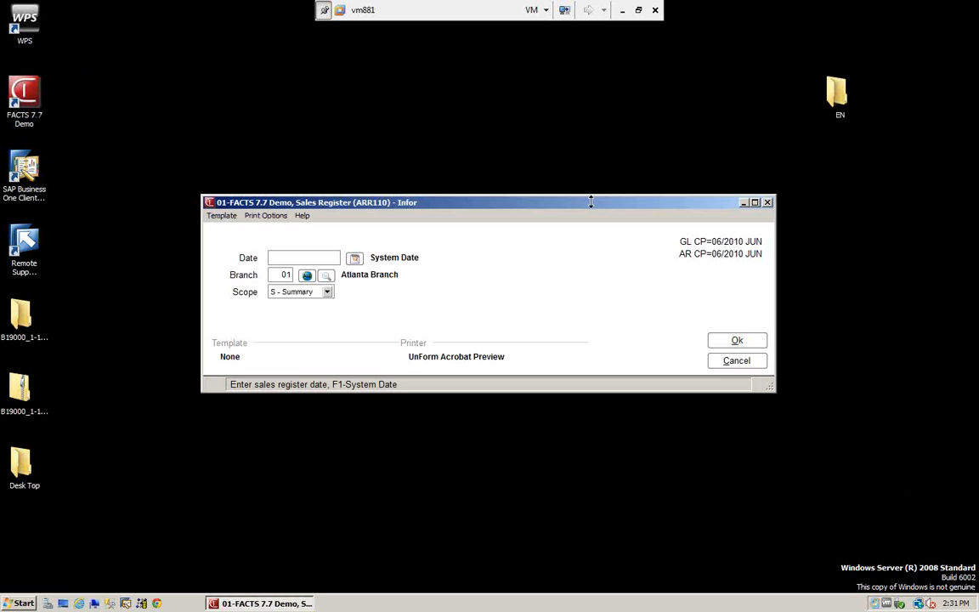
pyautogui.click(272, 220)
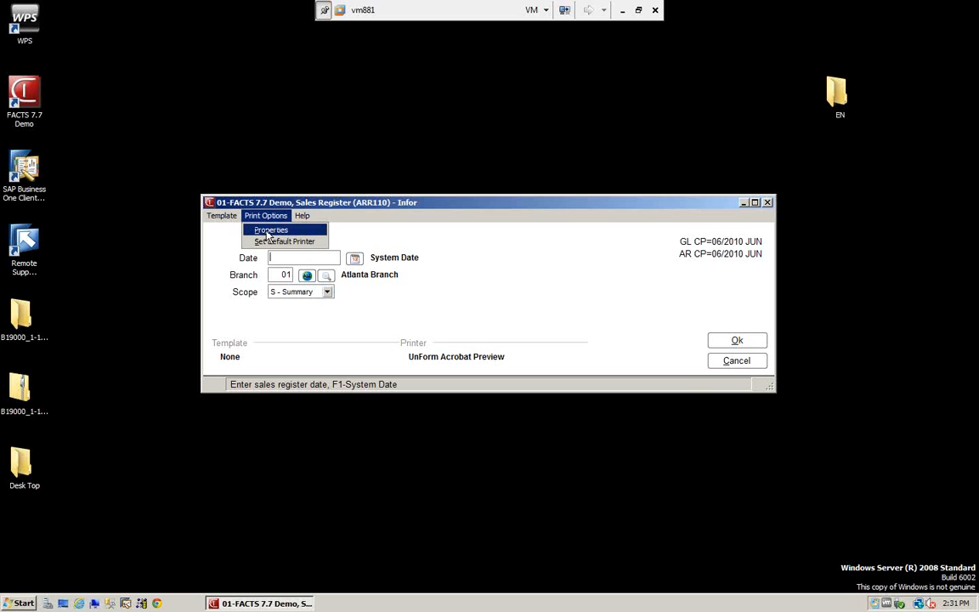
pyautogui.click(271, 231)
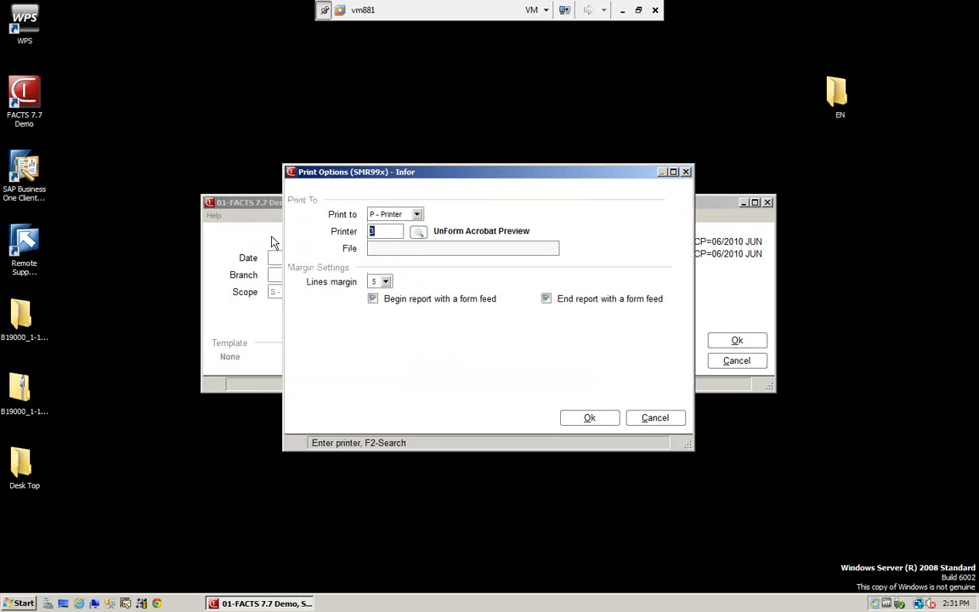
pyautogui.write('0')
pyautogui.click(590, 420)
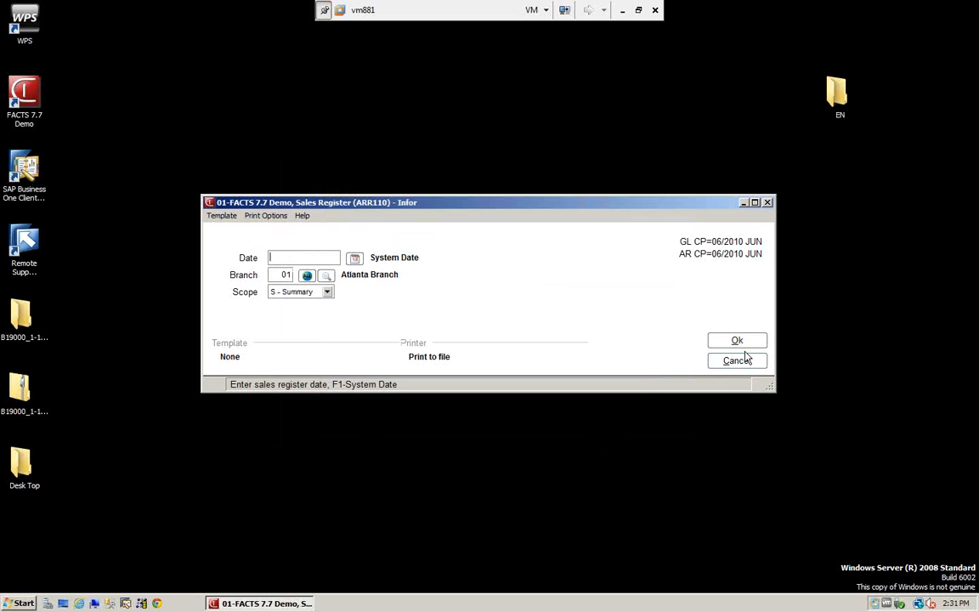
# - Set the Sales Register to all branches with D - Detail scope and try running it with the date left blank
pyautogui.click(327, 292)
pyautogui.click(309, 315)
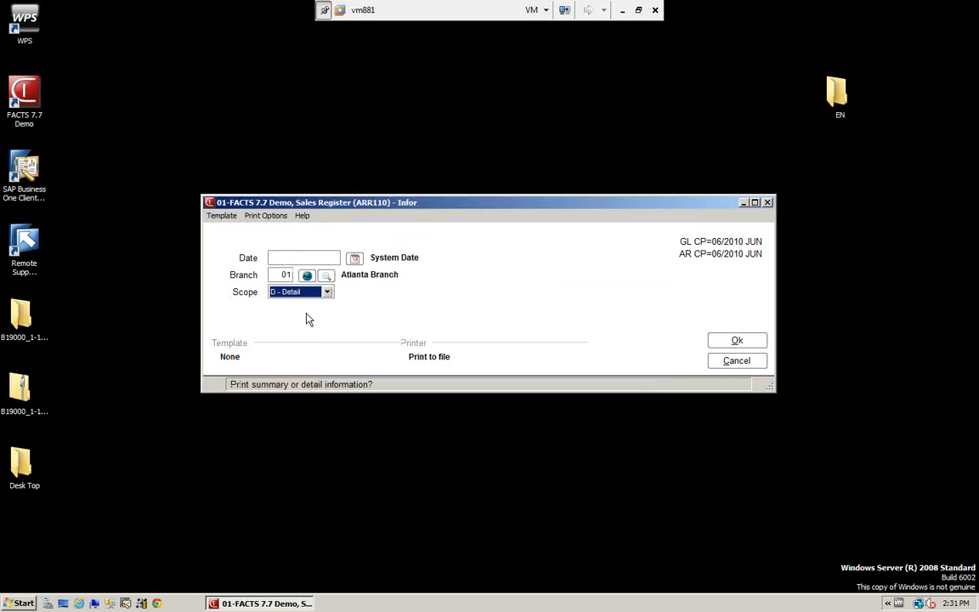
pyautogui.click(307, 276)
pyautogui.click(738, 342)
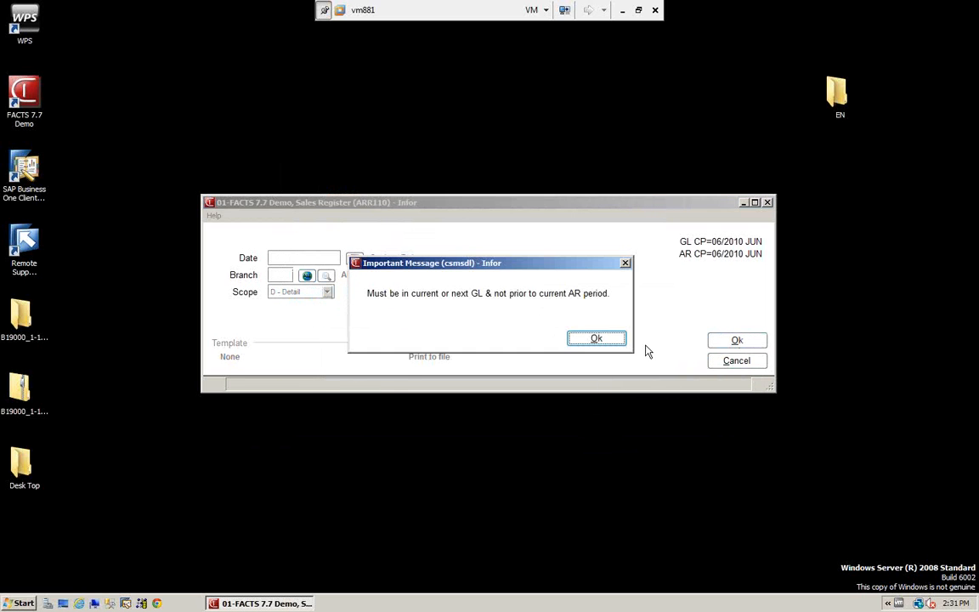
pyautogui.click(600, 341)
# - Run the Sales Register with the date 06/30/2010 and acknowledge the message
pyautogui.write('063010')
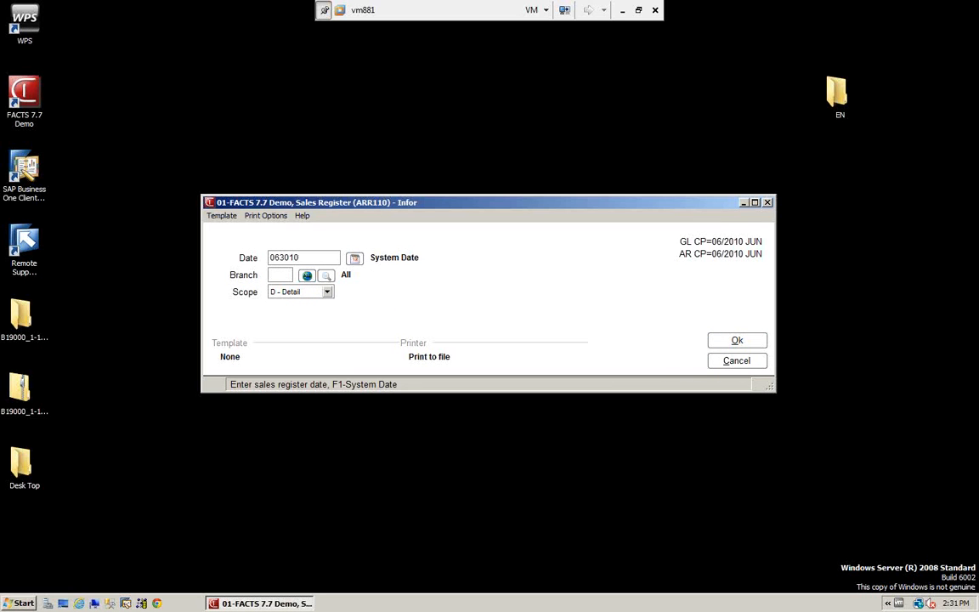
pyautogui.press('Return')
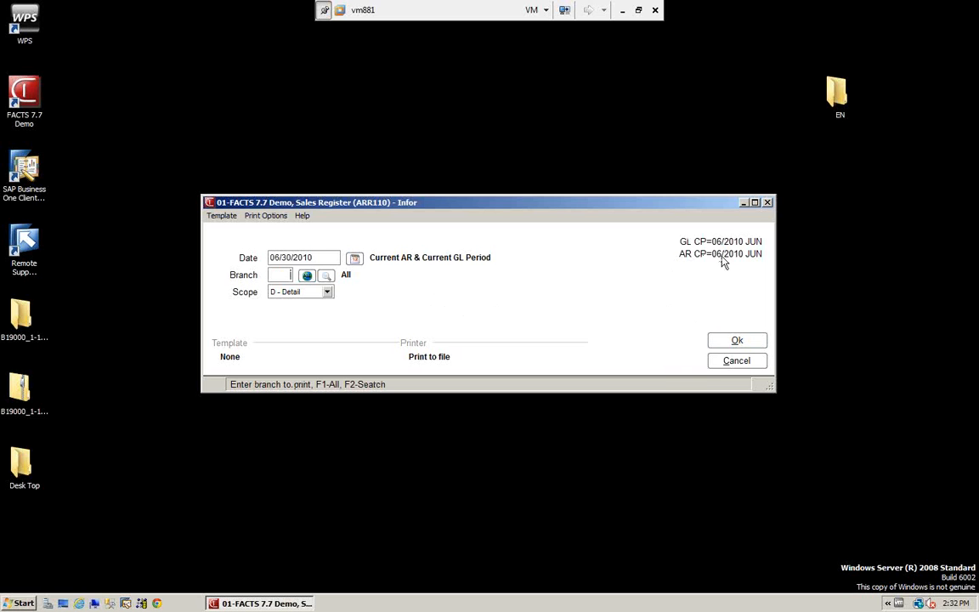
pyautogui.click(737, 341)
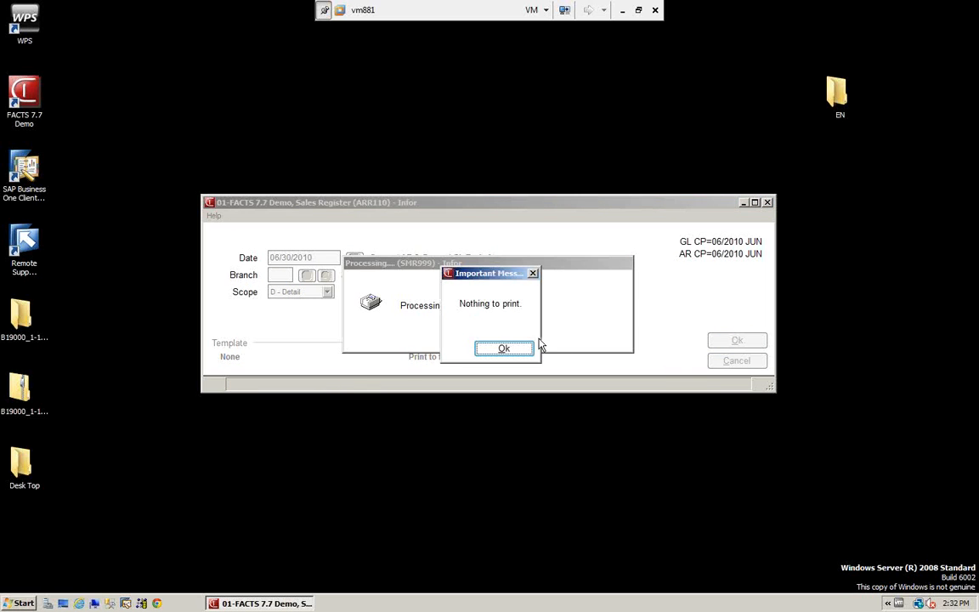
pyautogui.click(504, 350)
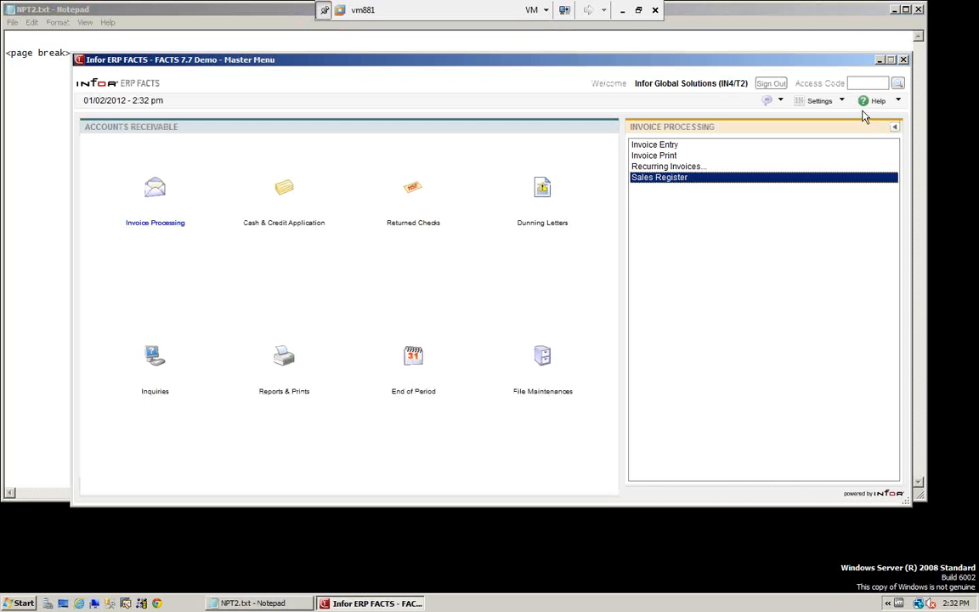
# - Open Post Recurring Invoices and try to post through the system date, dismissing the message
pyautogui.click(683, 168)
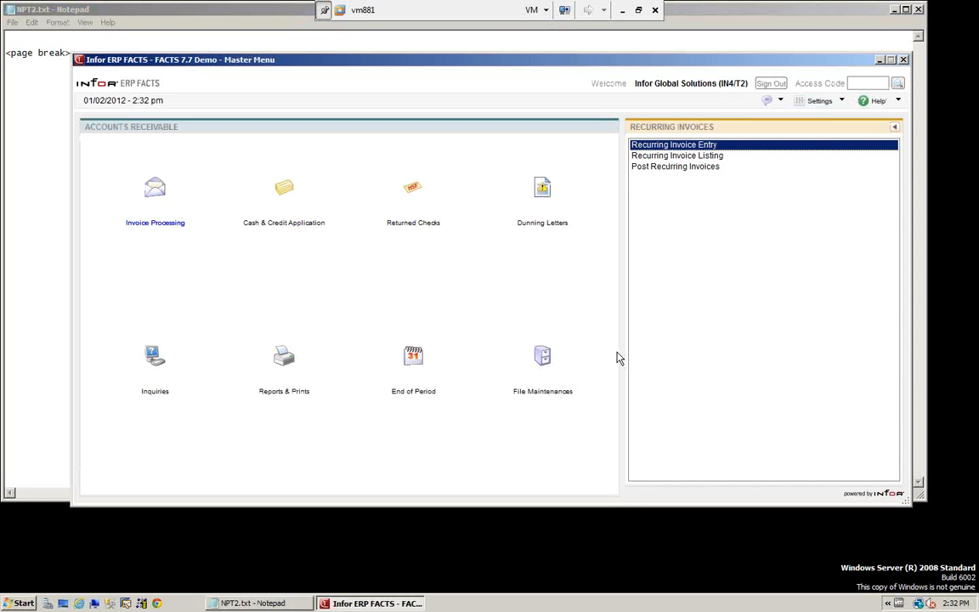
pyautogui.click(659, 168)
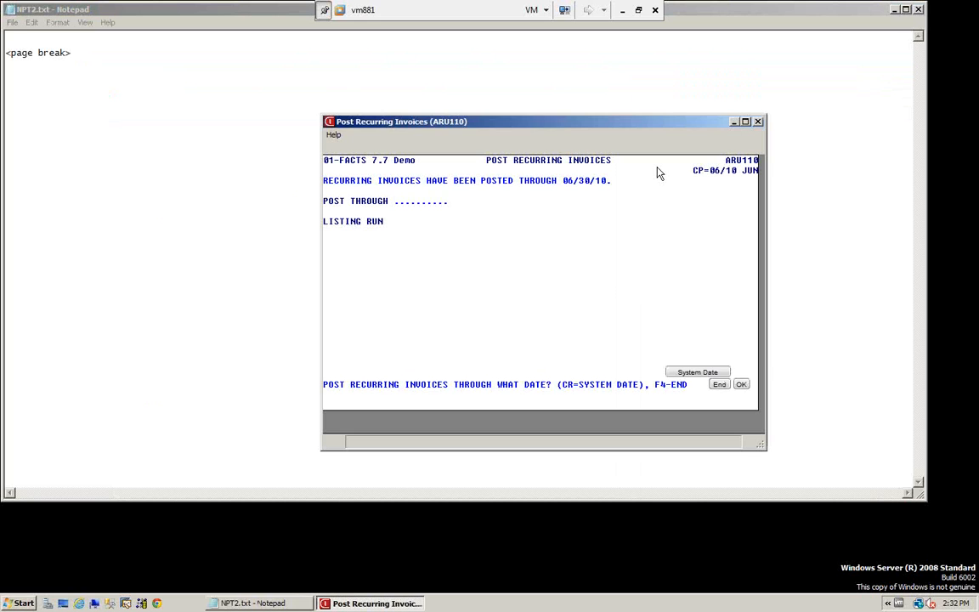
pyautogui.press('Return')
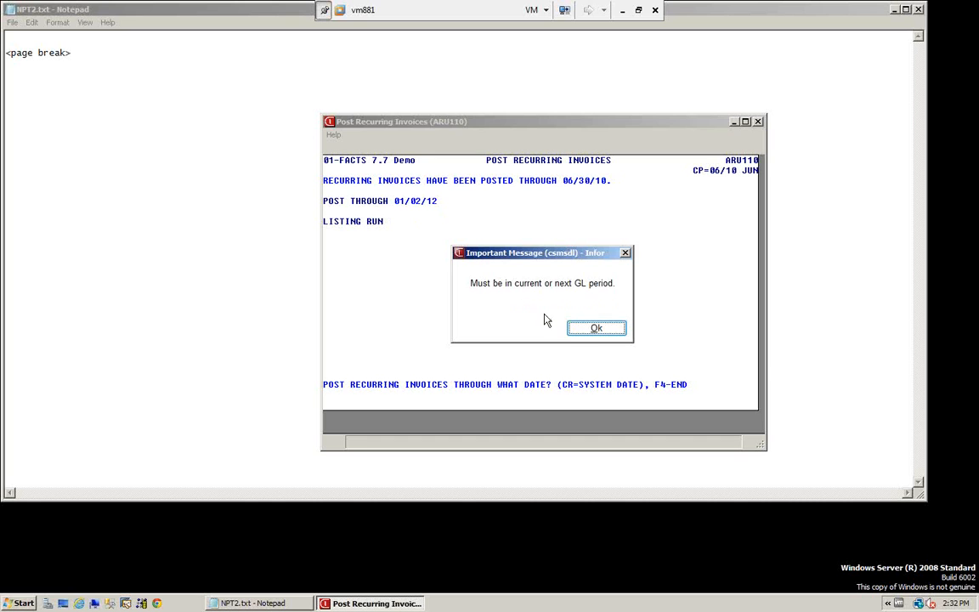
pyautogui.click(597, 328)
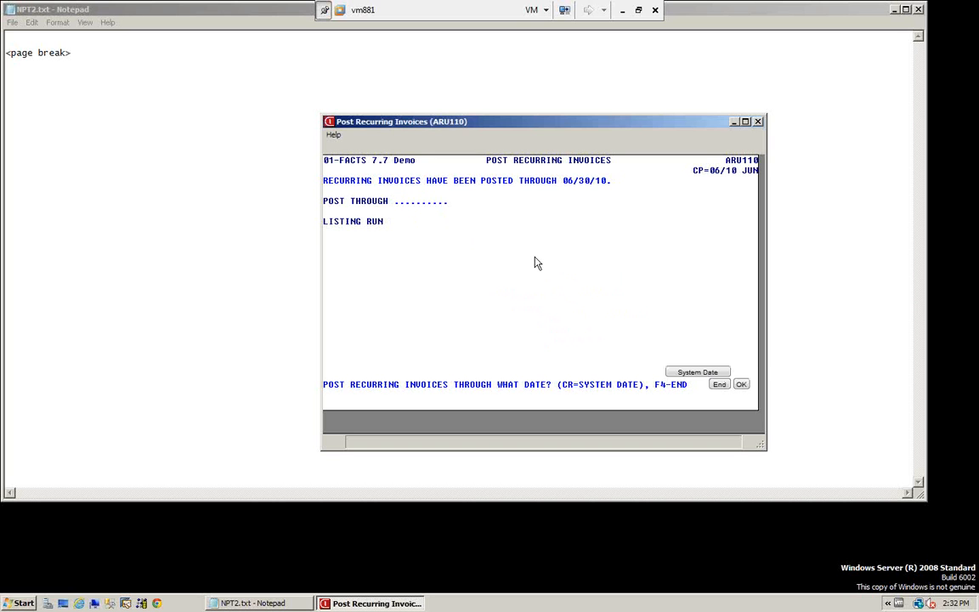
# - Clear the post-through entry and retry posting recurring invoices with the default date, dismissing the message
pyautogui.press('BackSpace')
pyautogui.press('BackSpace')
pyautogui.press('BackSpace')
pyautogui.press('BackSpace')
pyautogui.press('BackSpace')
pyautogui.press('BackSpace')
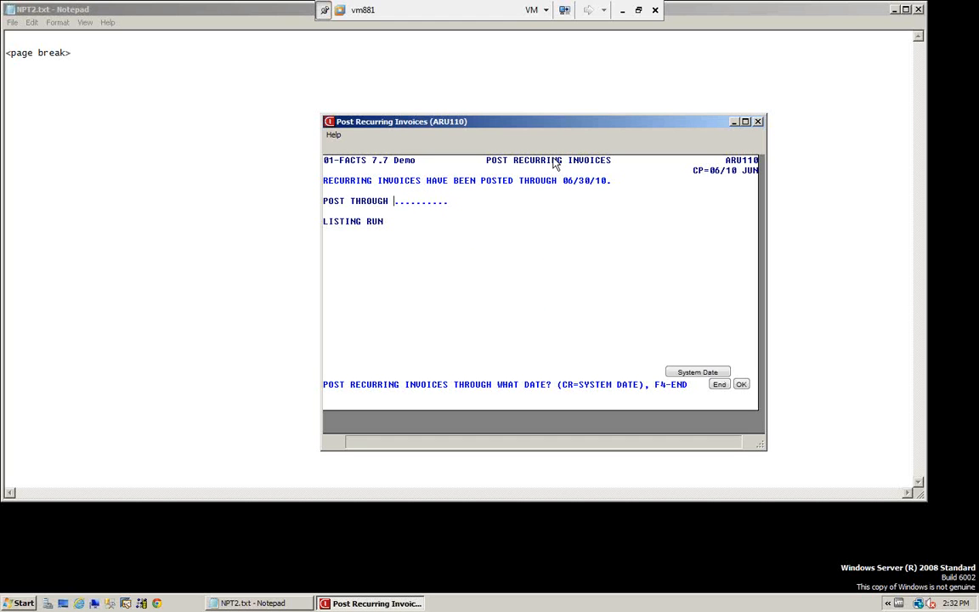
pyautogui.press('Return')
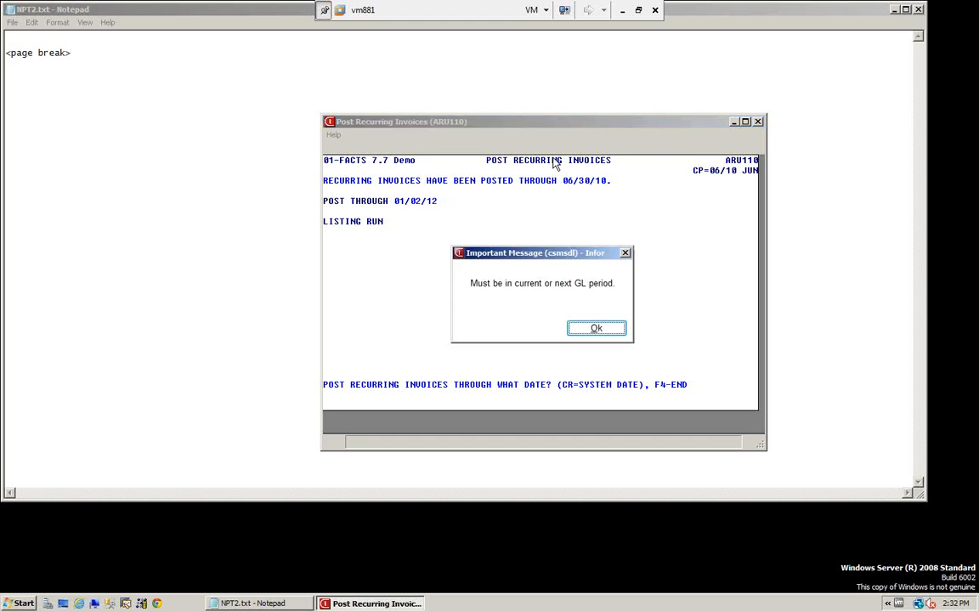
pyautogui.click(596, 329)
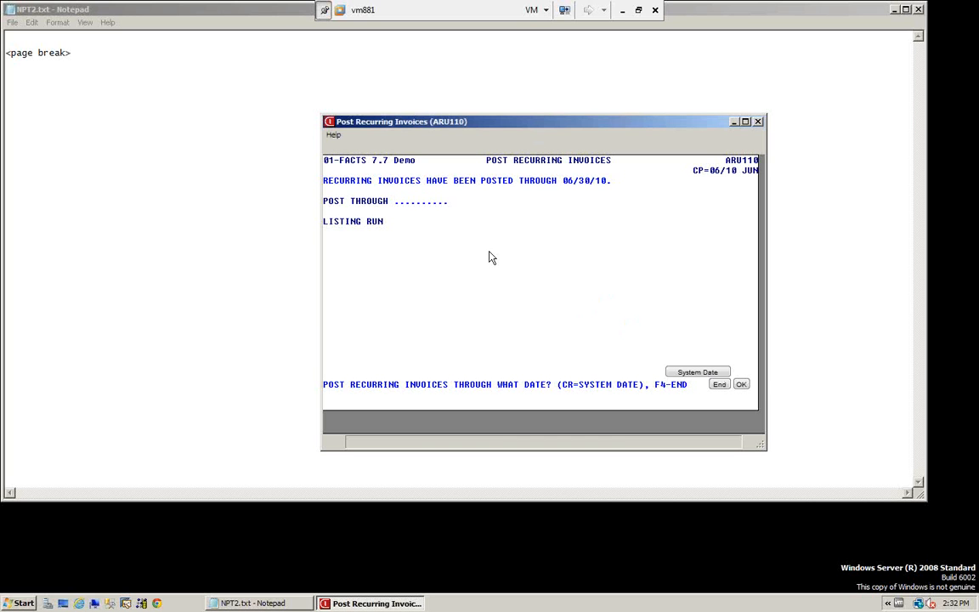
# - Try to post recurring invoices through 062010, retry with the date left blank, and dismiss both messages
pyautogui.write('062010')
pyautogui.press('Return')
pyautogui.press('Return')
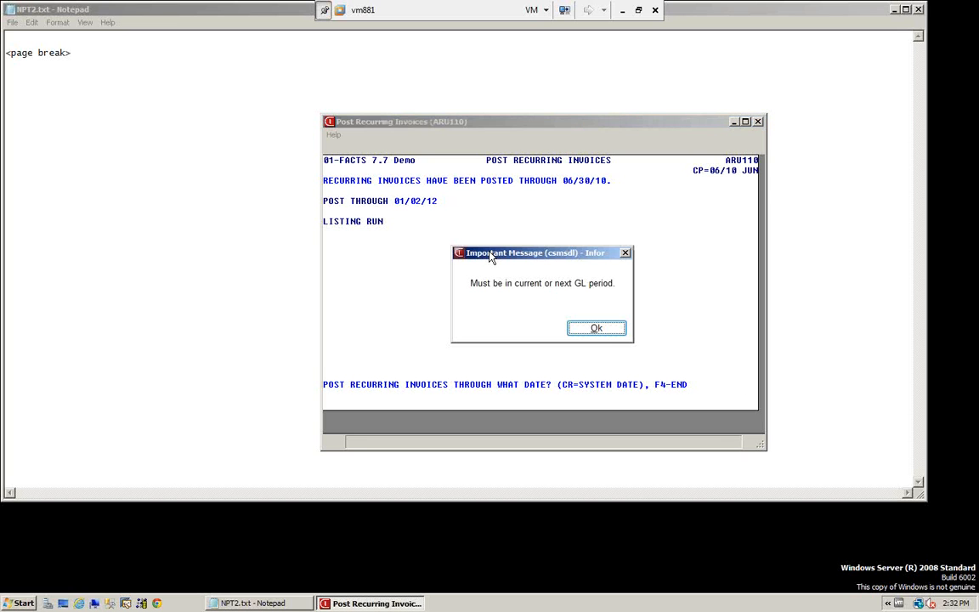
pyautogui.click(587, 326)
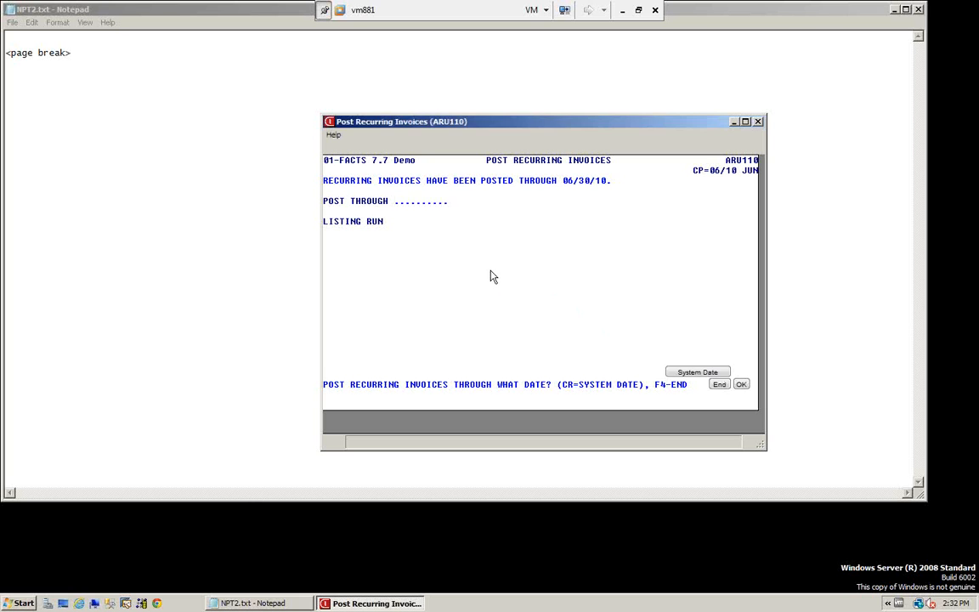
pyautogui.press('Return')
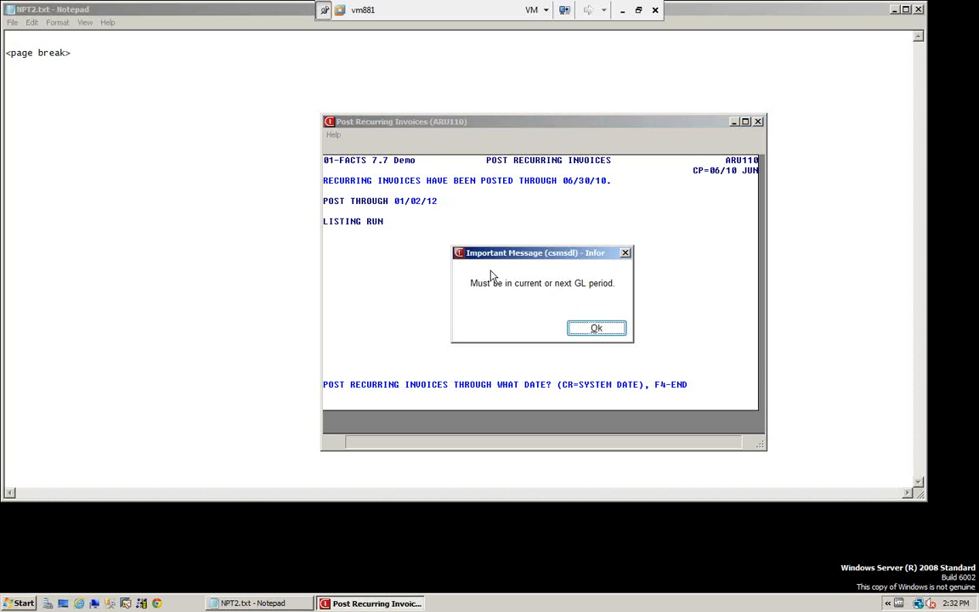
pyautogui.click(602, 329)
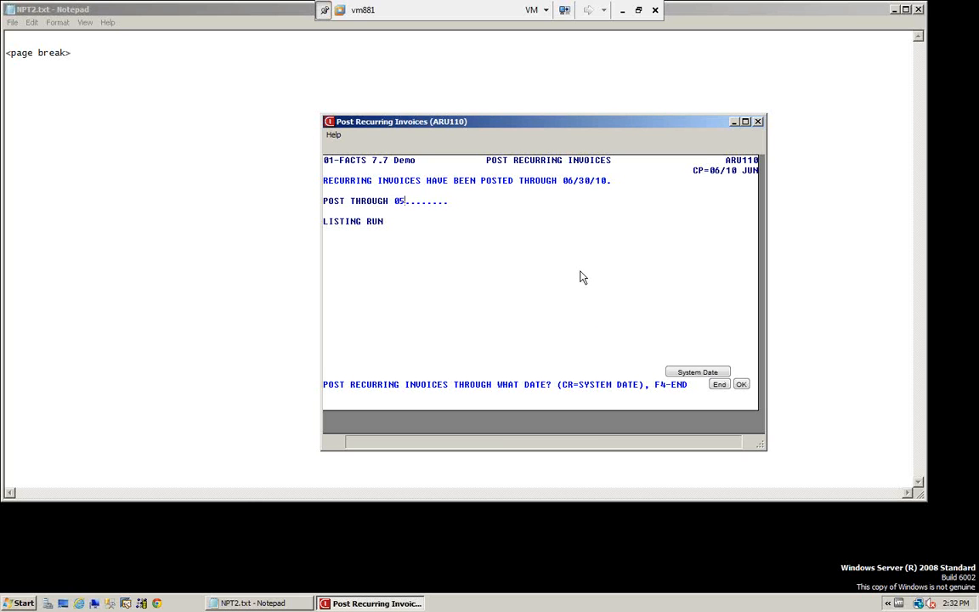
# - Try to post recurring invoices through 053110 and dismiss the message
pyautogui.write('053110')
pyautogui.press('Return')
pyautogui.press('Return')
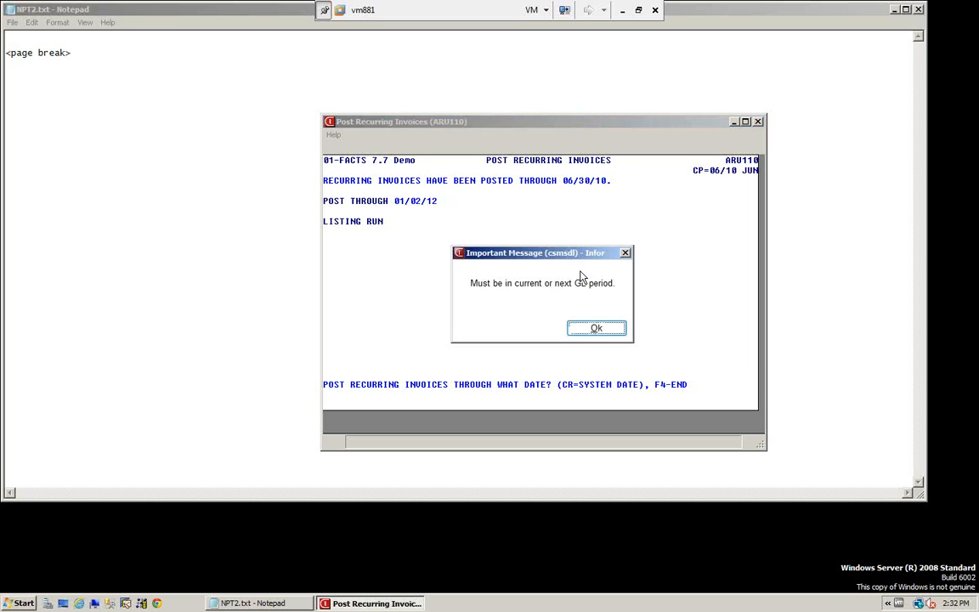
pyautogui.click(598, 329)
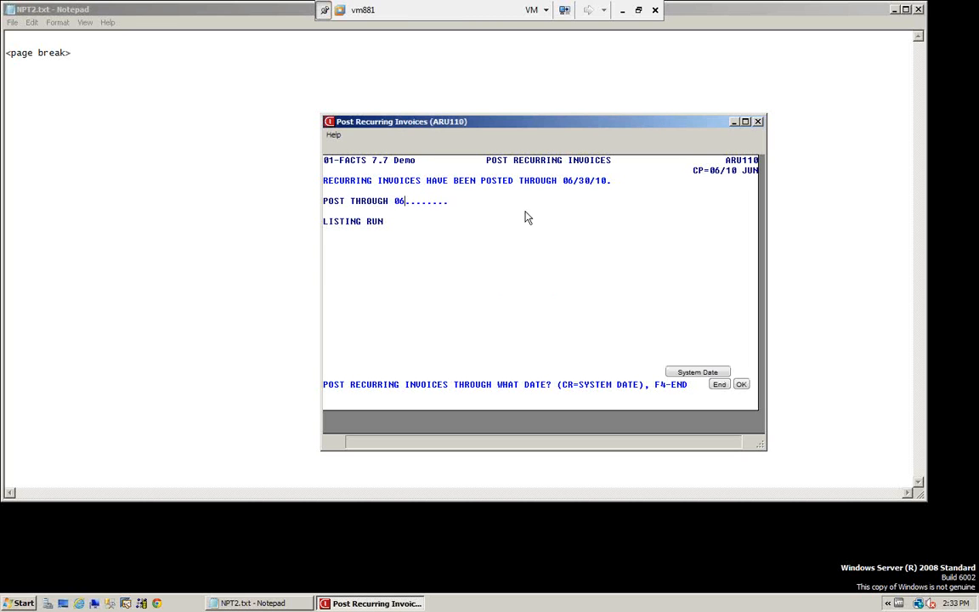
# - Try to post recurring invoices through 063020, dismiss the message, and end the posting program
pyautogui.write('063020')
pyautogui.press('Return')
pyautogui.press('Return')
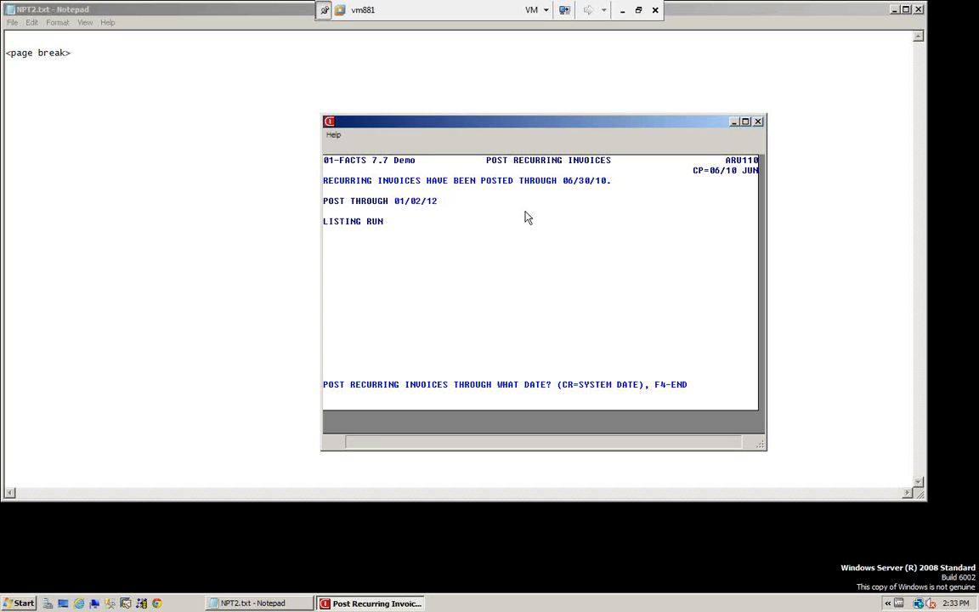
pyautogui.click(597, 330)
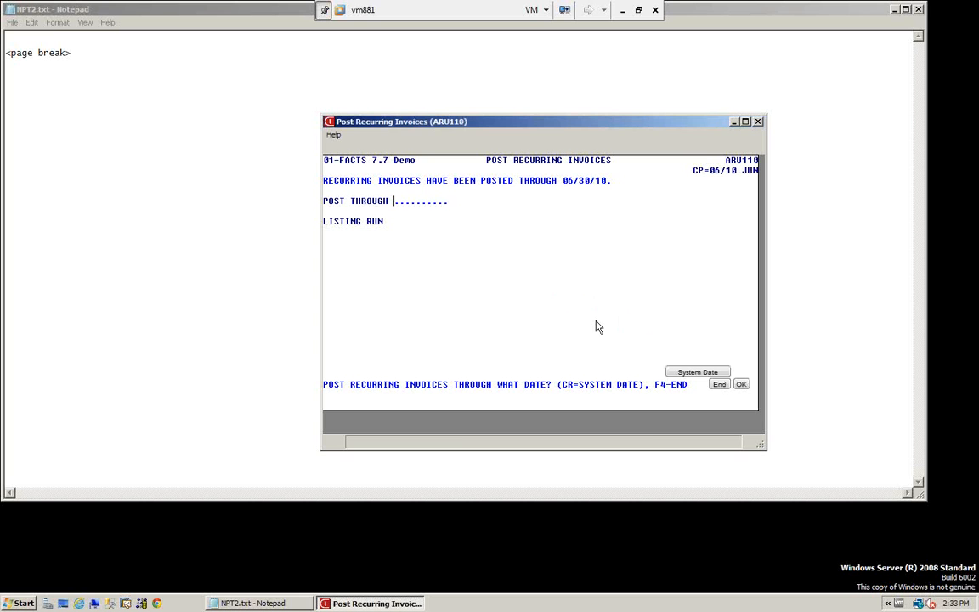
pyautogui.click(719, 386)
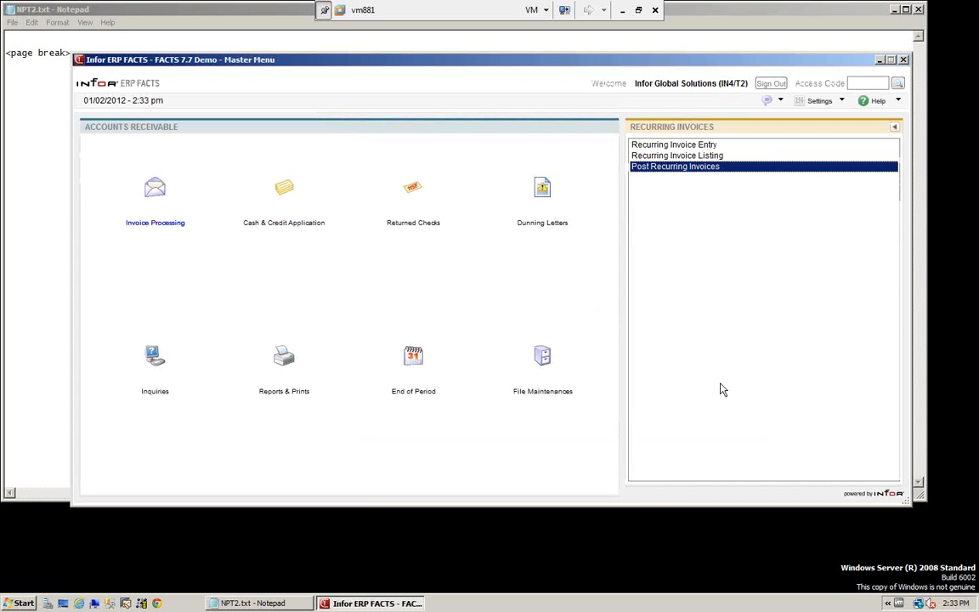
# - Try End of Period Update again, acknowledge the message, and close the NPT2.txt print file
pyautogui.click(415, 354)
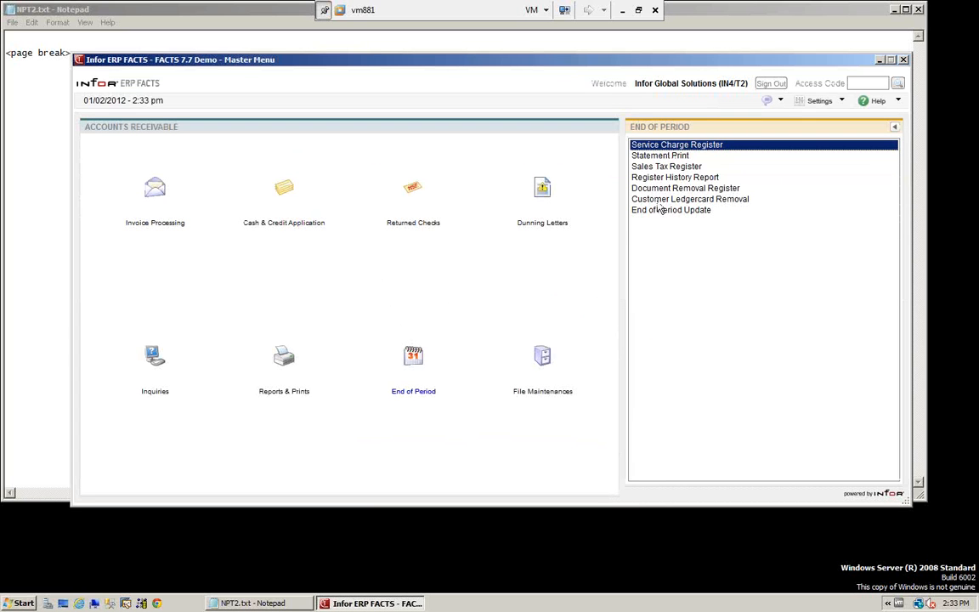
pyautogui.click(656, 213)
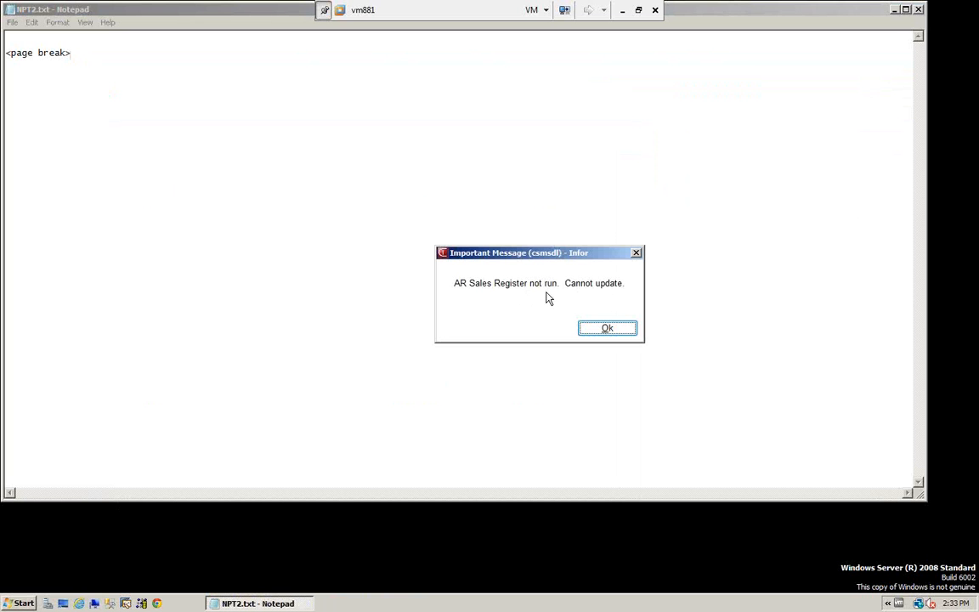
pyautogui.click(605, 331)
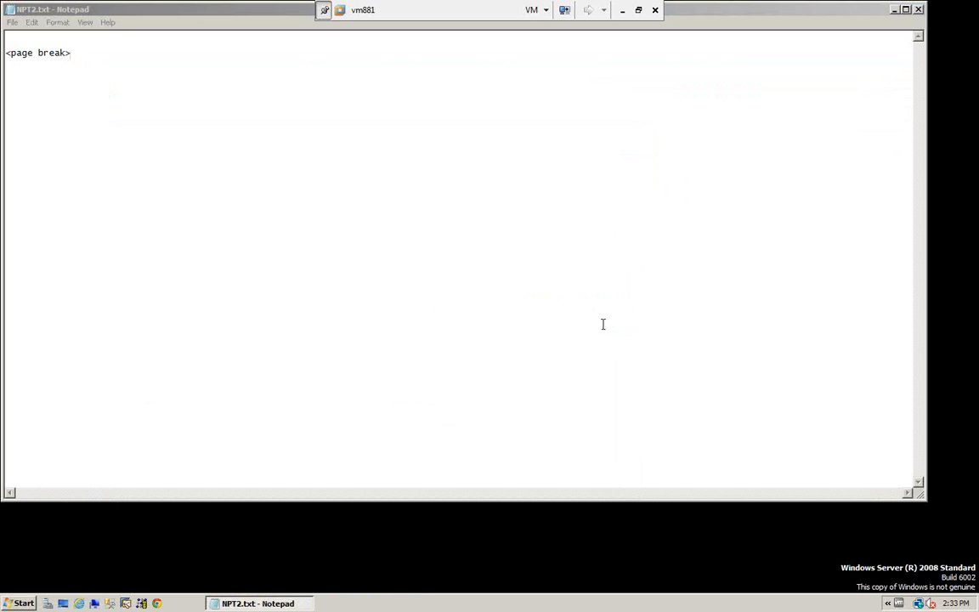
pyautogui.click(919, 10)
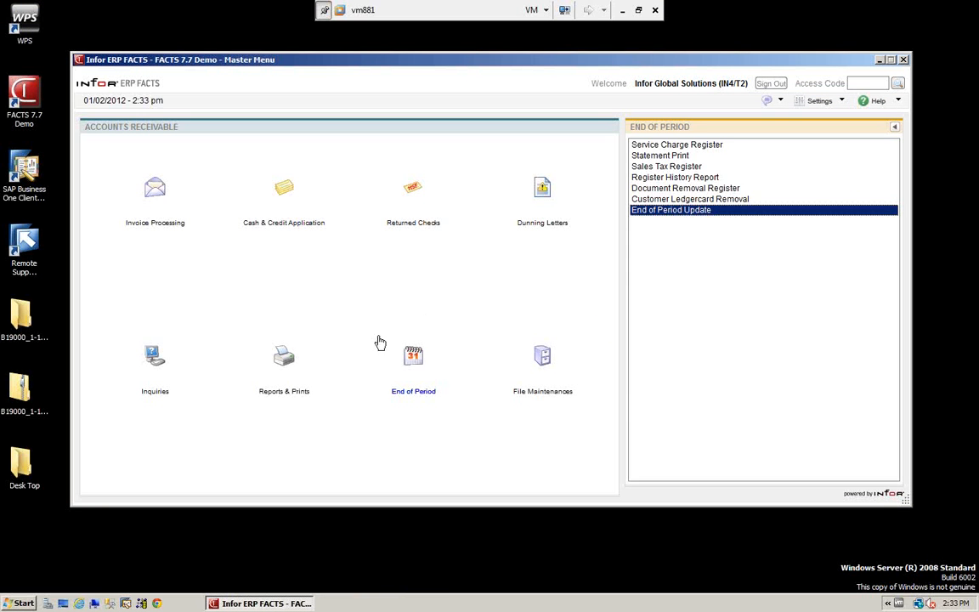
# - Reopen the Sales Register under Invoice Processing and set its date to 06/30/2010 and its branch to All
pyautogui.click(170, 203)
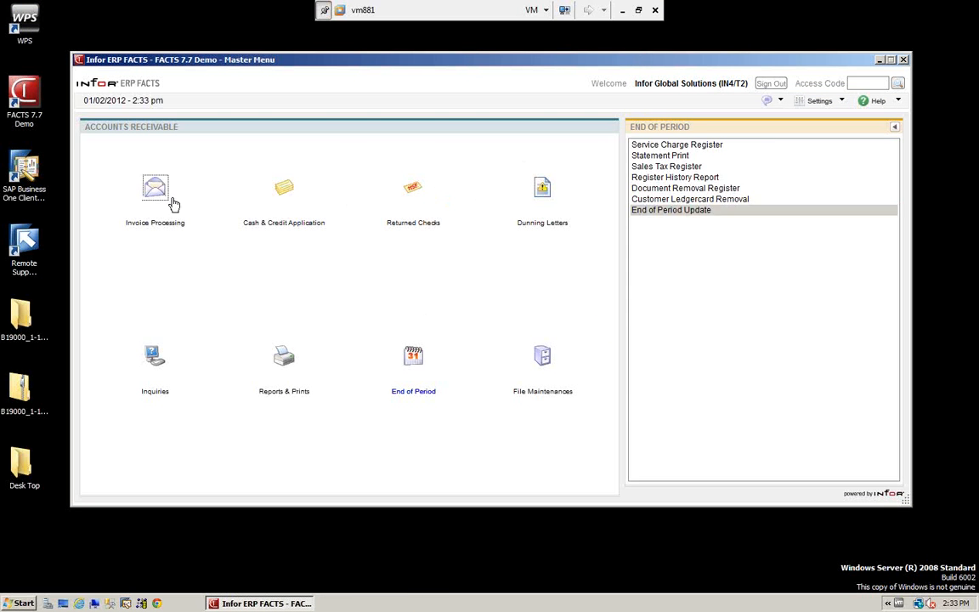
pyautogui.click(667, 178)
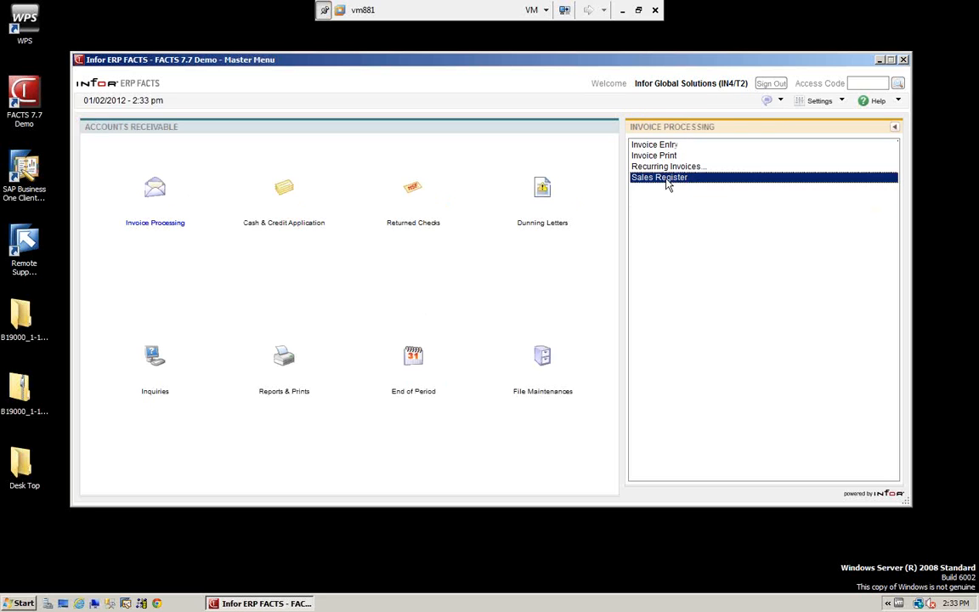
pyautogui.doubleClick(664, 178)
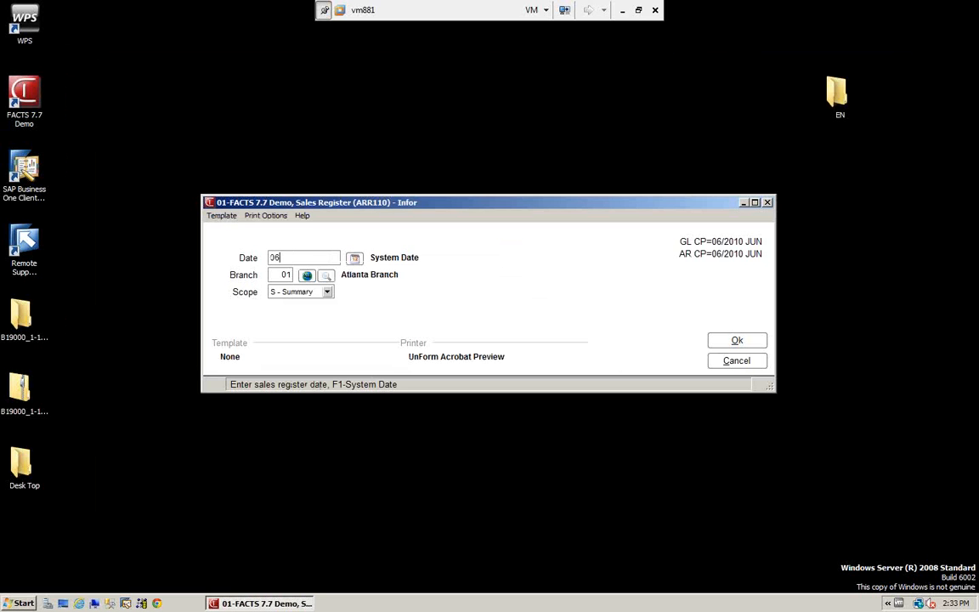
pyautogui.press('Return')
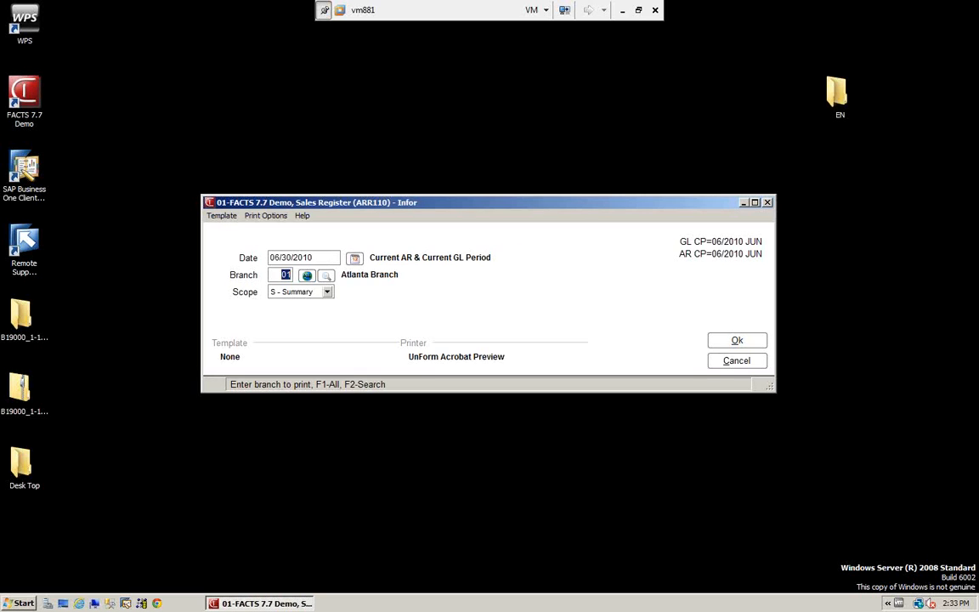
pyautogui.press('F1')
# - Set the Sales Register to print to file using printer 0 and run it with S - Summary scope
pyautogui.click(263, 216)
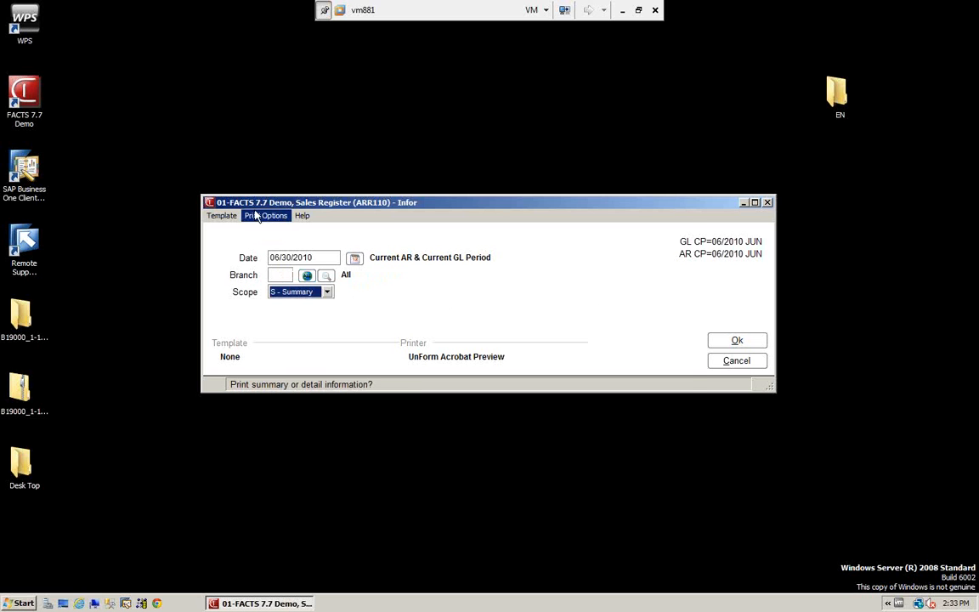
pyautogui.click(276, 232)
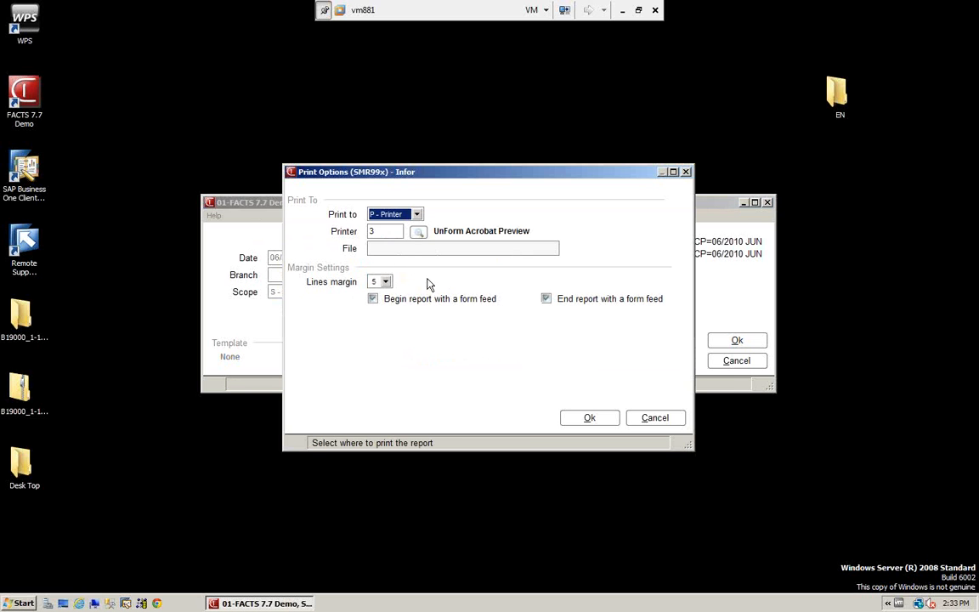
pyautogui.press('Return')
pyautogui.write('0')
pyautogui.press('Return')
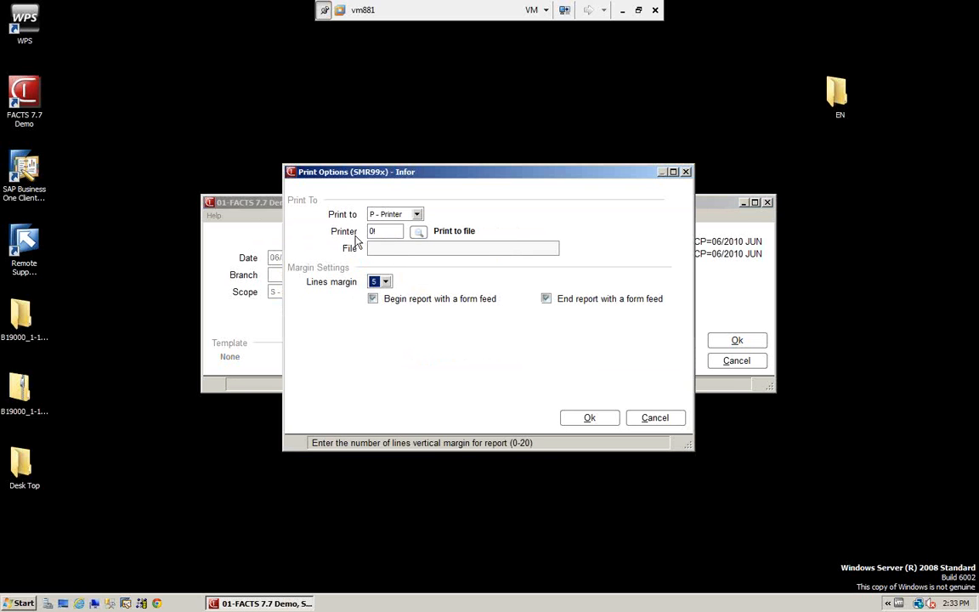
pyautogui.click(592, 418)
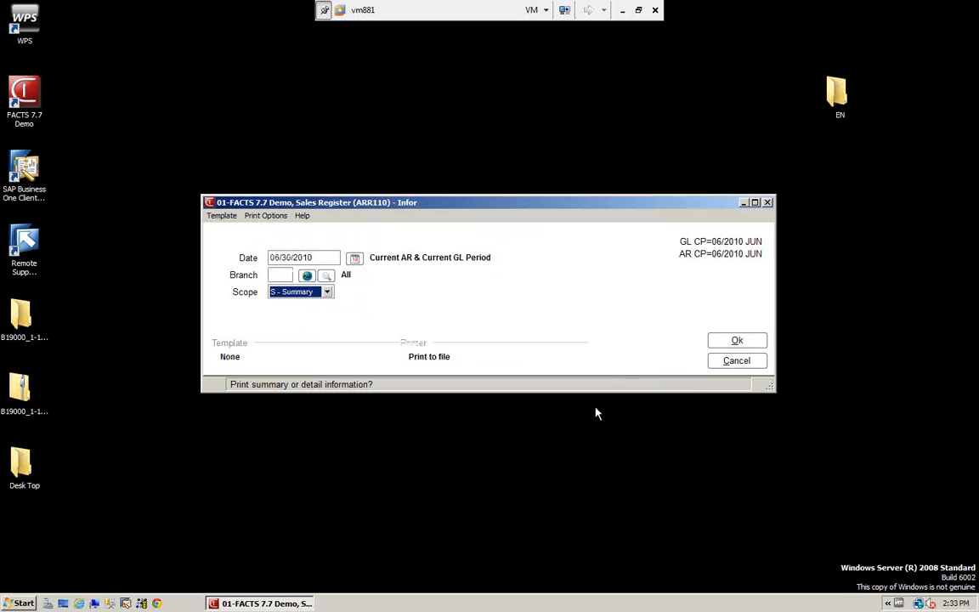
pyautogui.click(737, 342)
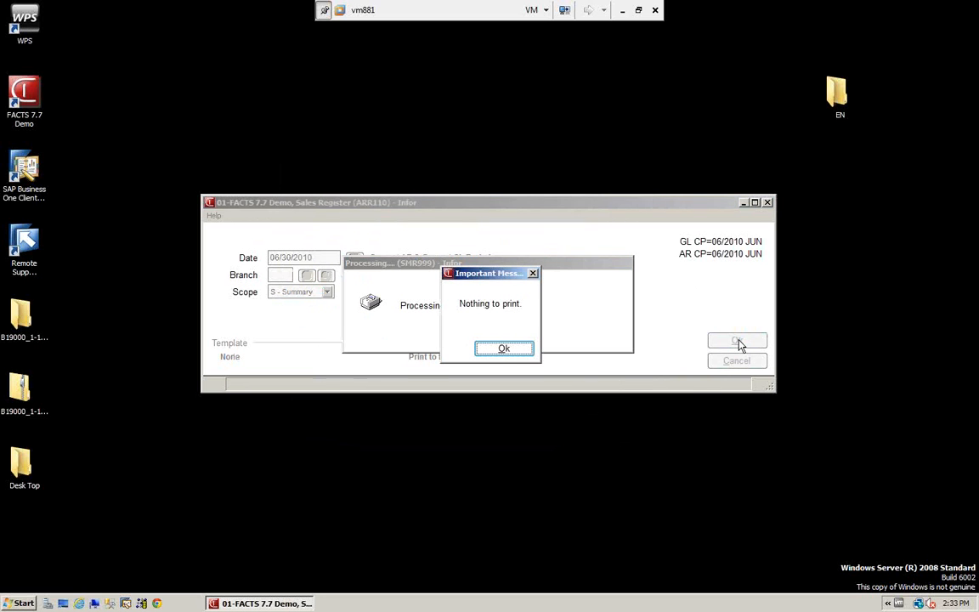
# - Acknowledge the Sales Register message and close the NPT2.txt print file
pyautogui.click(505, 349)
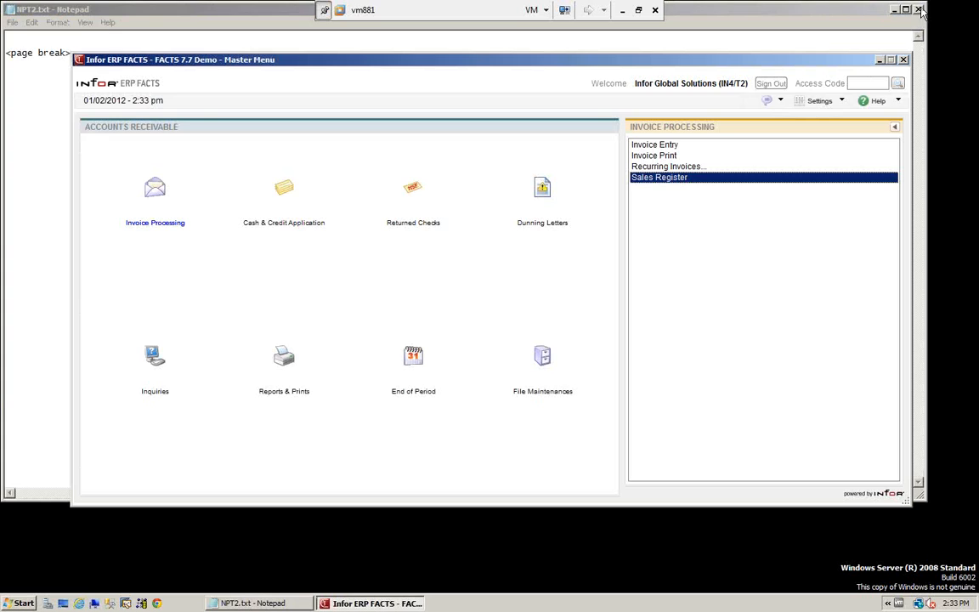
pyautogui.click(919, 11)
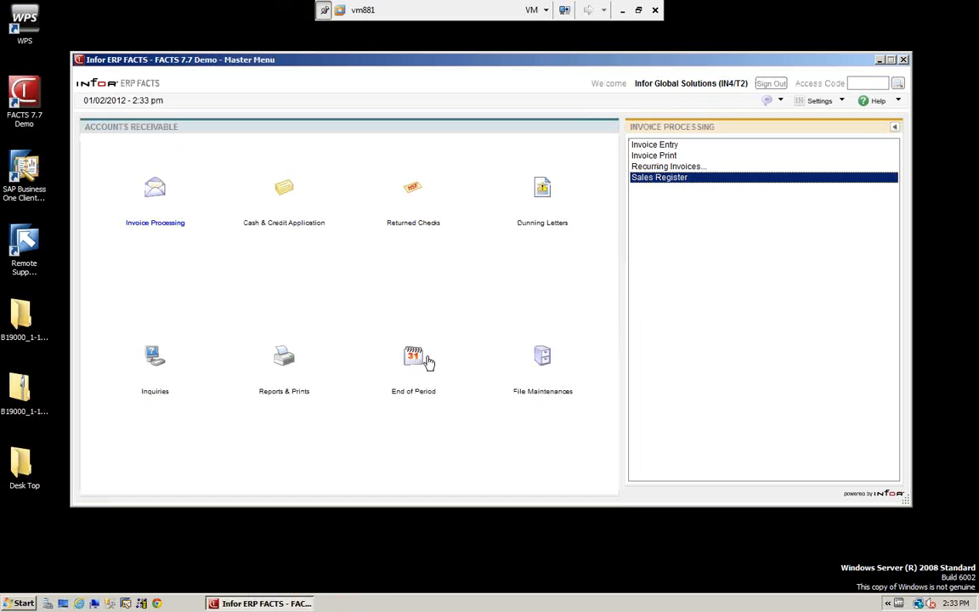
# - Check the current AR period and last register entries in Nonstatic Control F/M under Infrequent File Maintenances, and exit
pyautogui.click(544, 359)
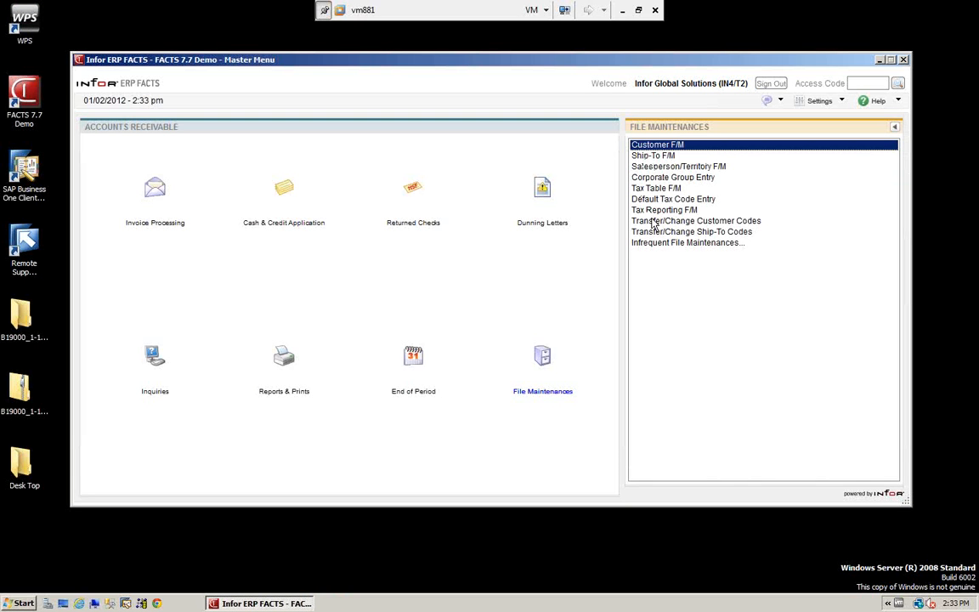
pyautogui.click(655, 244)
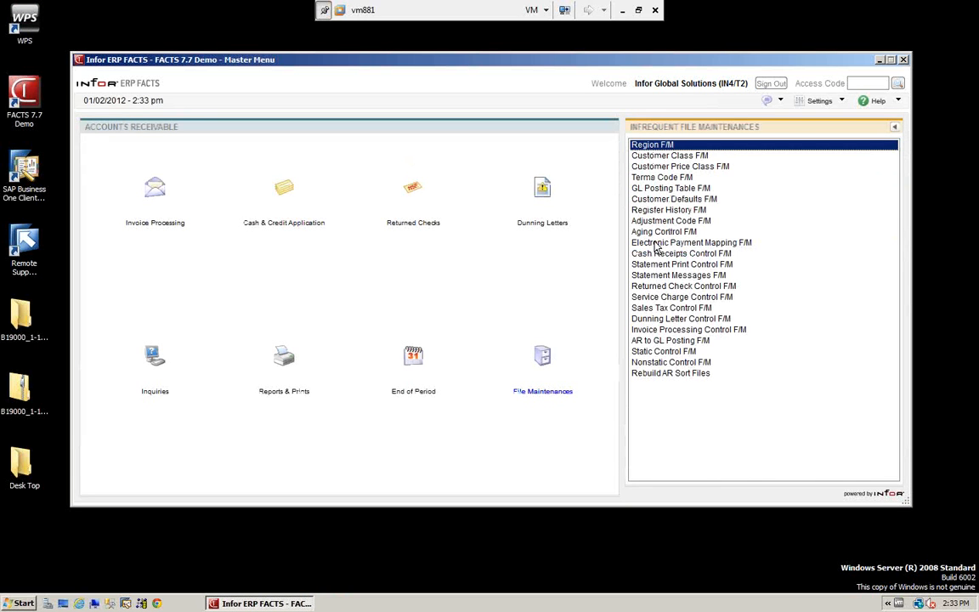
pyautogui.click(671, 363)
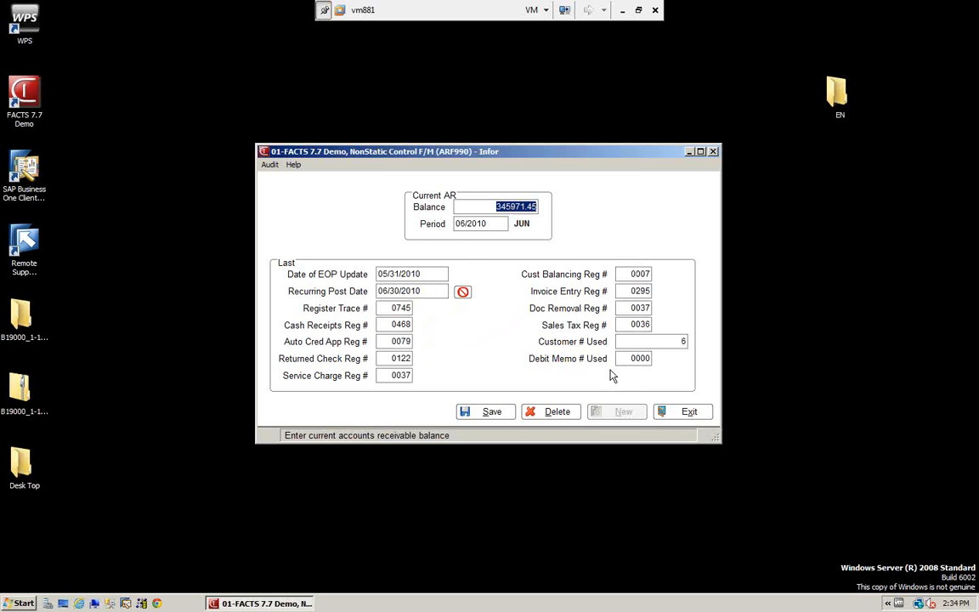
pyautogui.click(690, 416)
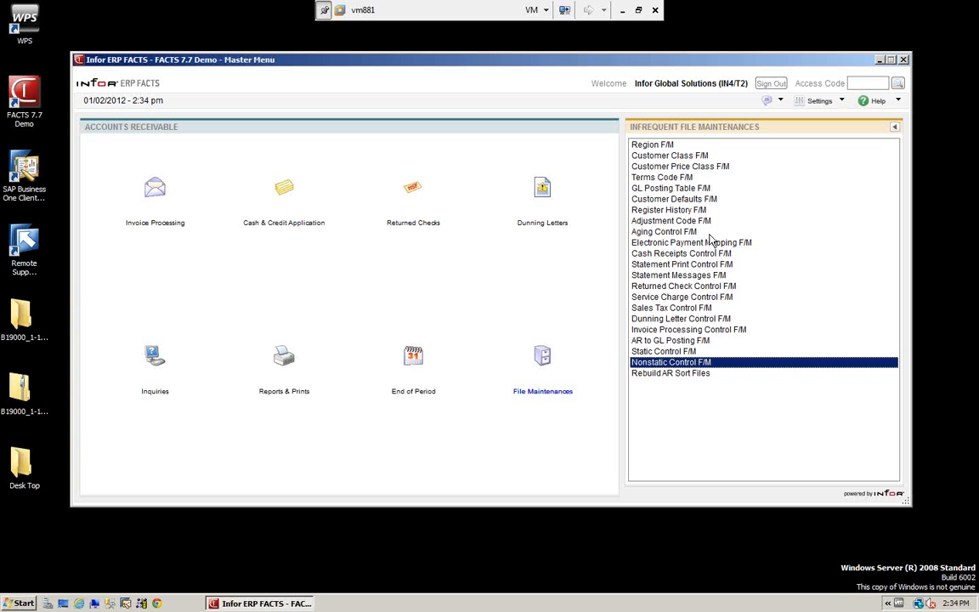
# - Check the date of the last register in Service Charge Control F/M, save the record and exit
pyautogui.click(687, 298)
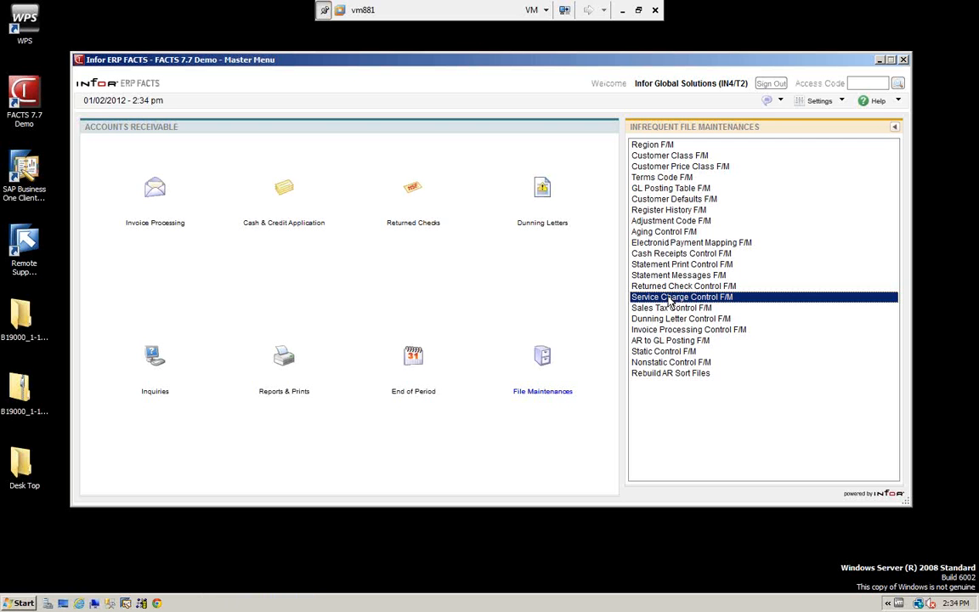
pyautogui.doubleClick(671, 297)
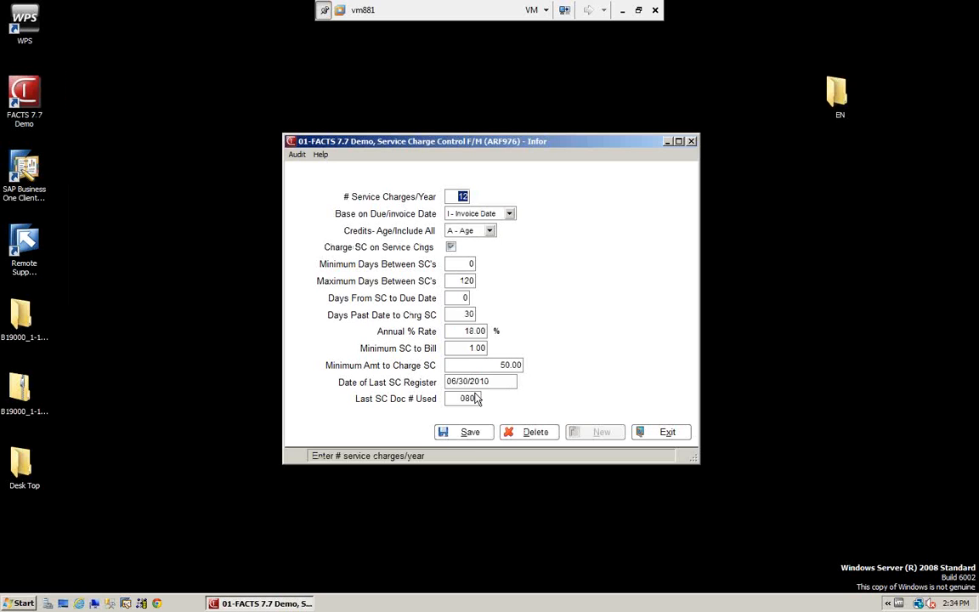
pyautogui.click(472, 435)
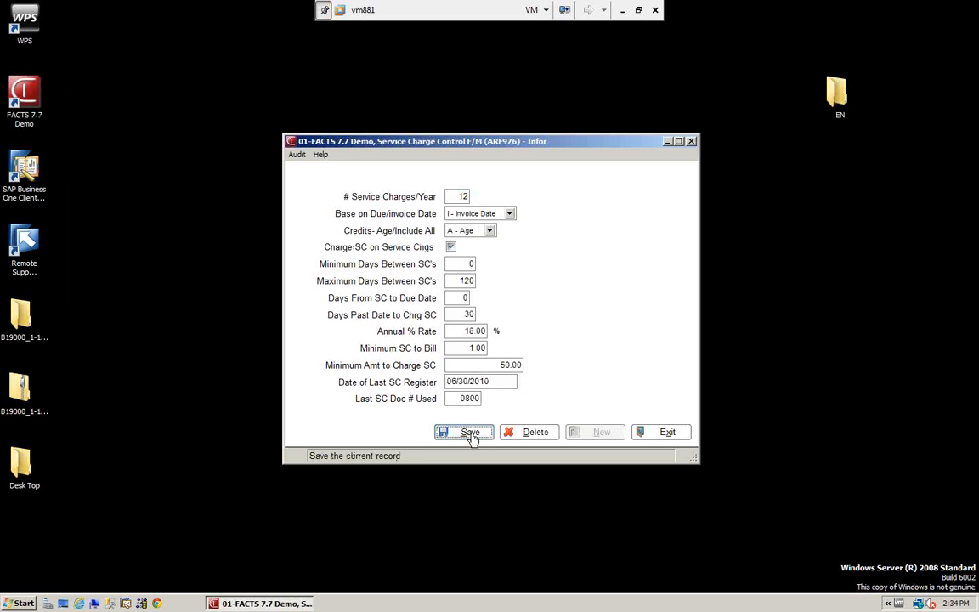
pyautogui.click(678, 440)
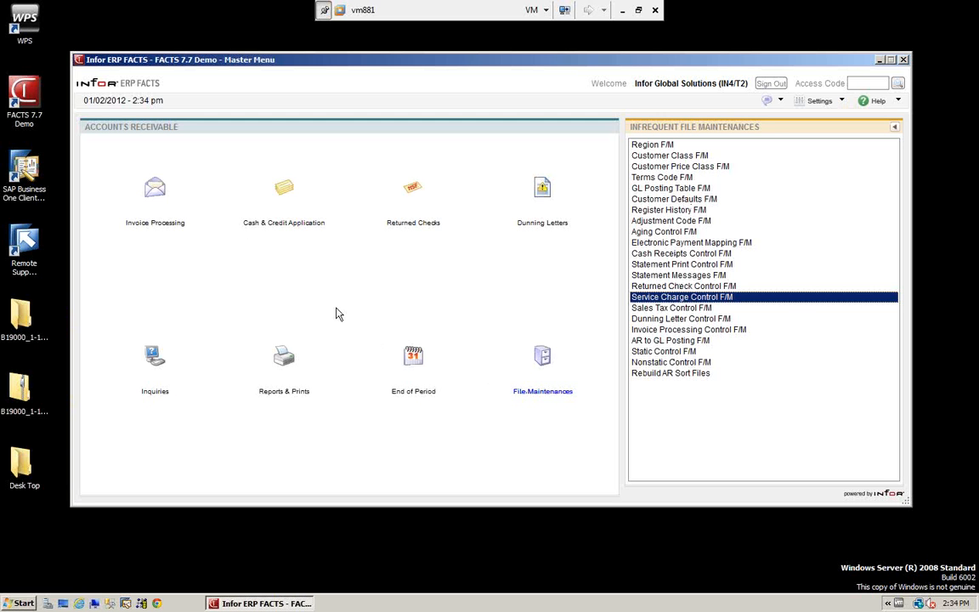
# - Open the Returned Check Register and set its deposit date to 06/30/2010, keeping Next as the deposit number
pyautogui.click(156, 192)
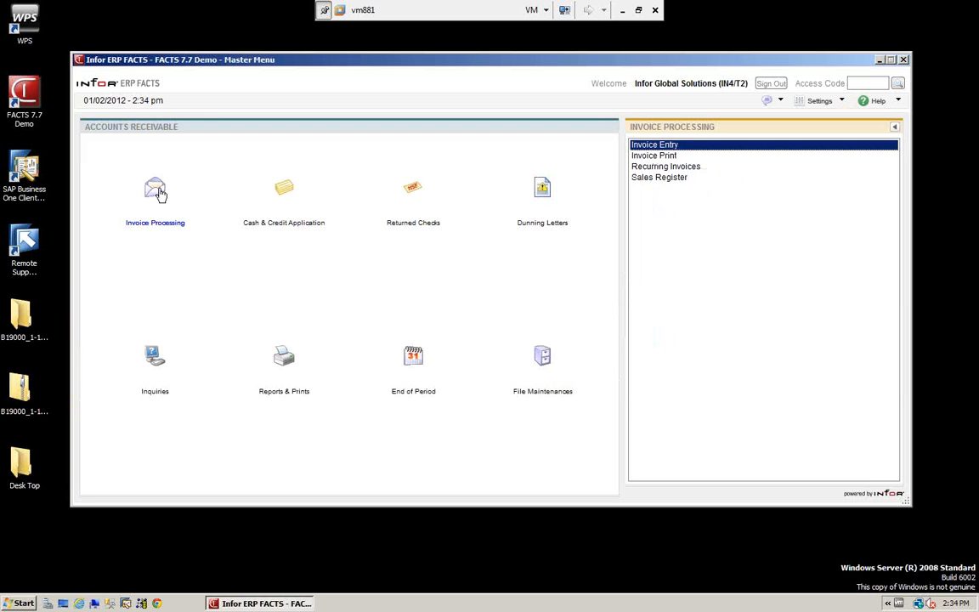
pyautogui.click(413, 190)
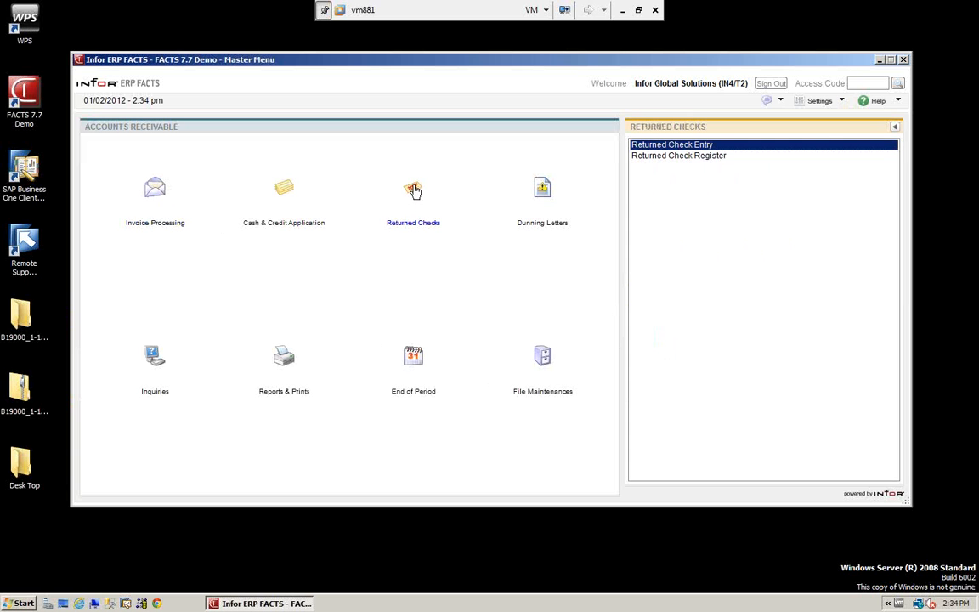
pyautogui.doubleClick(662, 156)
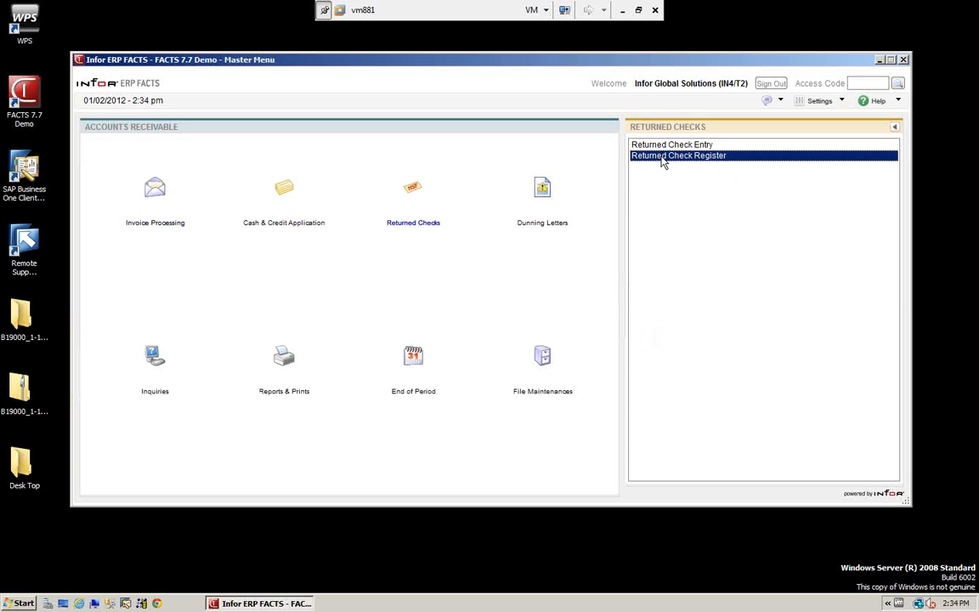
pyautogui.write('08')
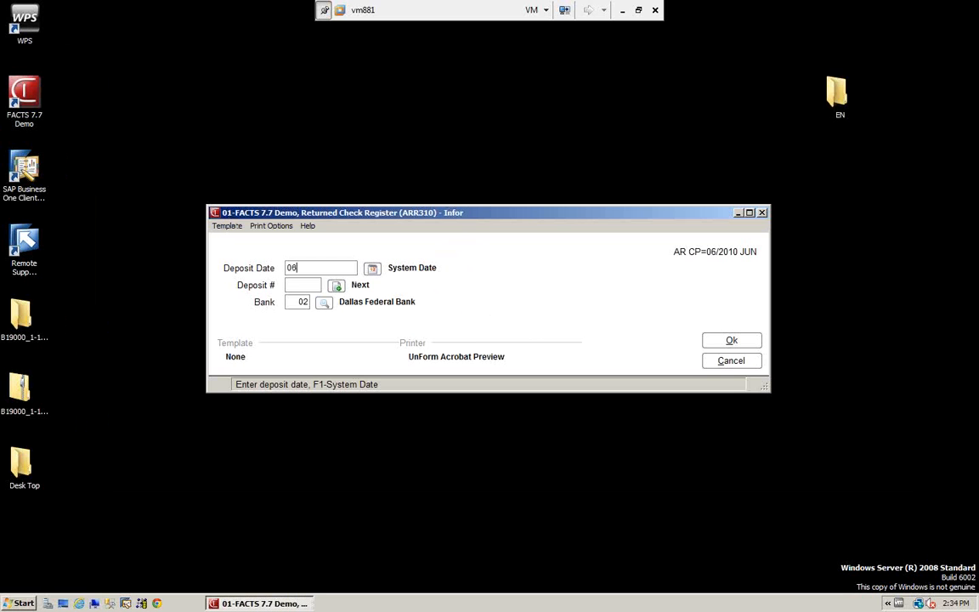
pyautogui.write('3010')
pyautogui.press('Return')
pyautogui.press('Return')
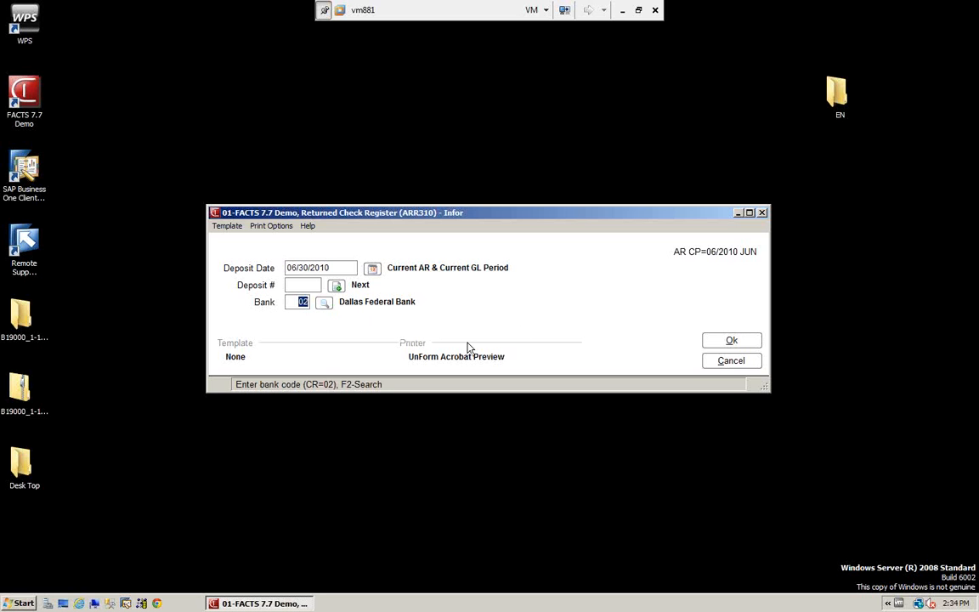
# - Set the Returned Check Register to print to file using printer 0 and run it for bank 02
pyautogui.click(271, 226)
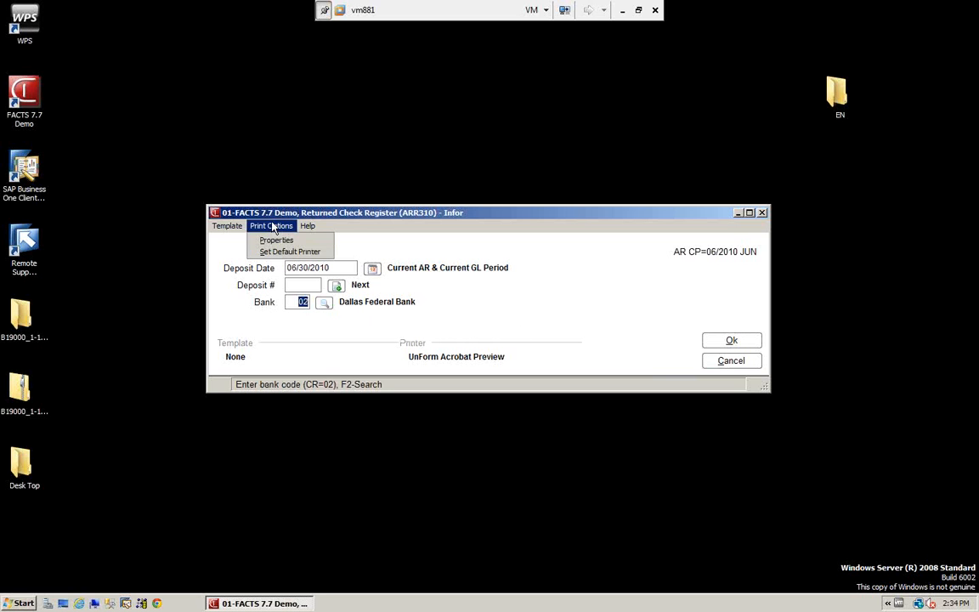
pyautogui.click(276, 240)
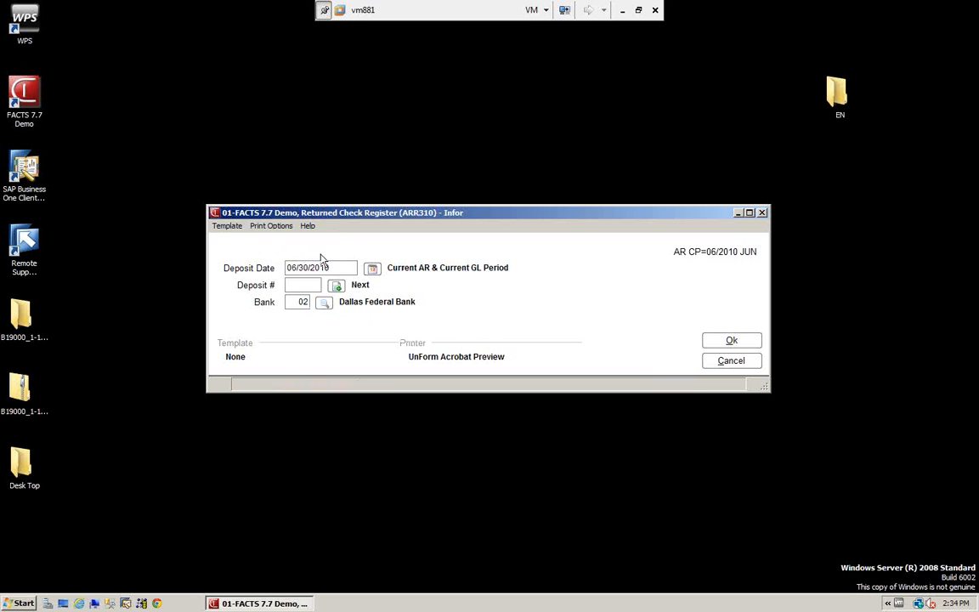
pyautogui.press('Tab')
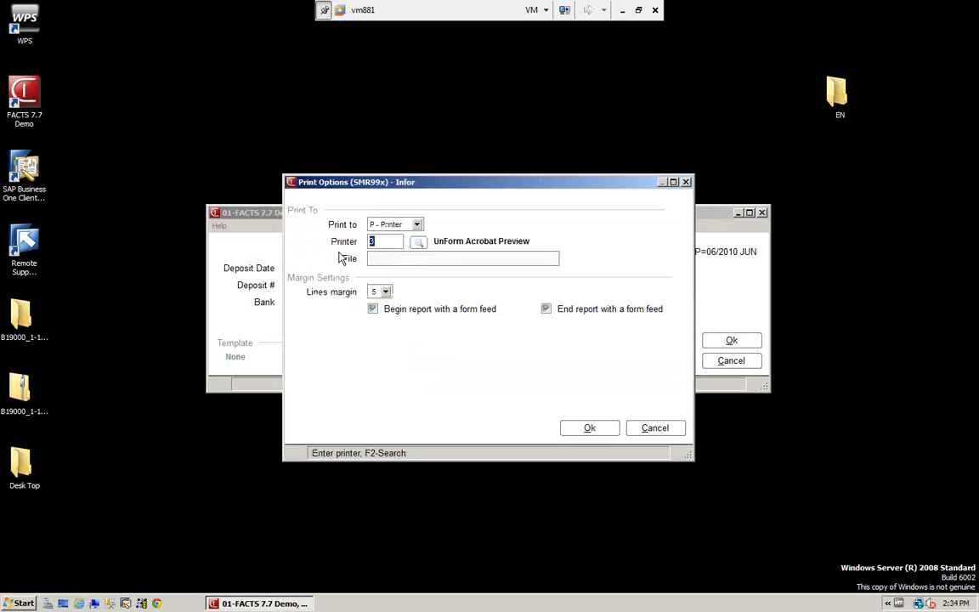
pyautogui.write('0')
pyautogui.press('Tab')
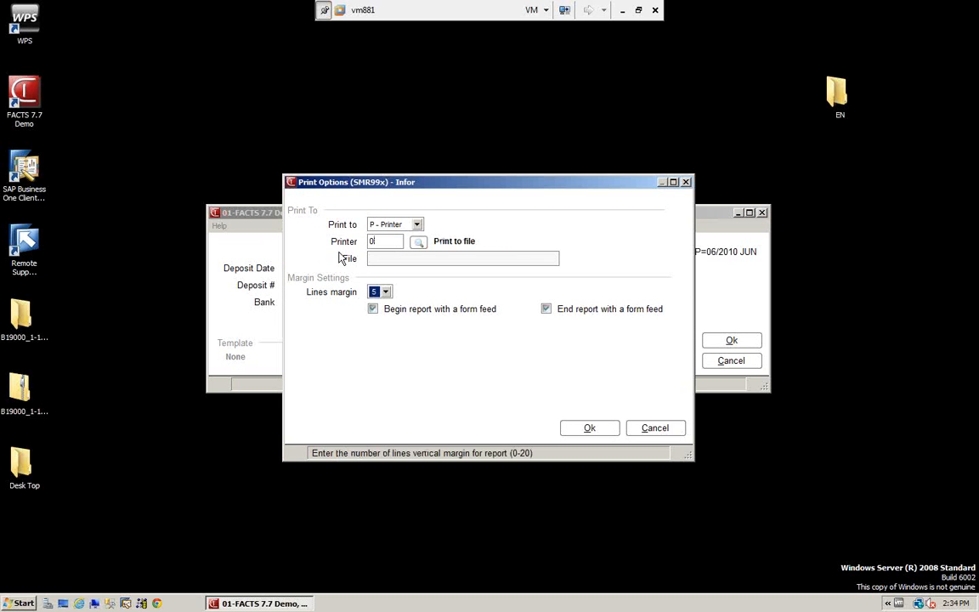
pyautogui.click(598, 430)
pyautogui.click(729, 341)
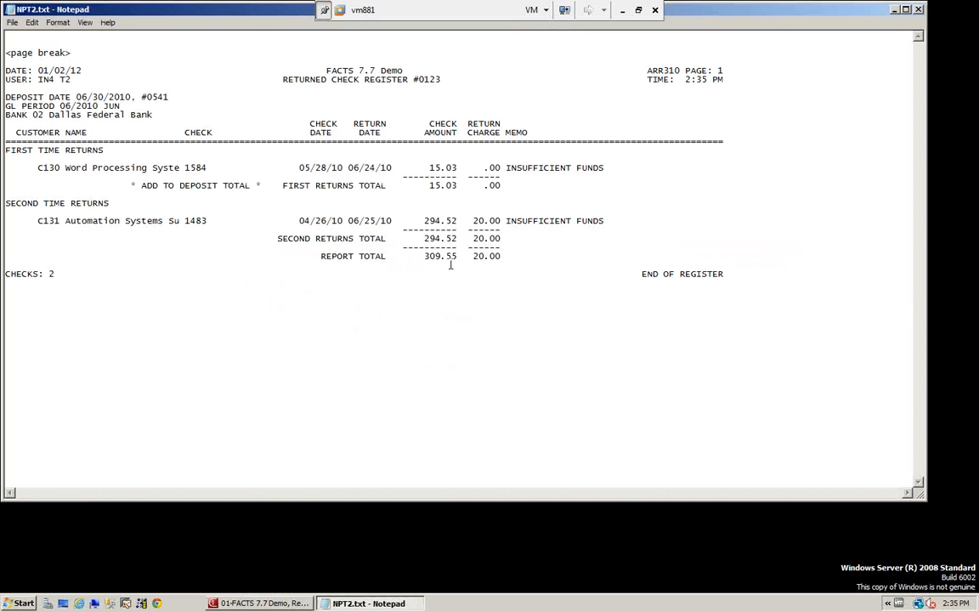
# - Print the Returned Check Register's GL Distribution and close both the register and distribution print files
pyautogui.click(918, 10)
pyautogui.click(509, 352)
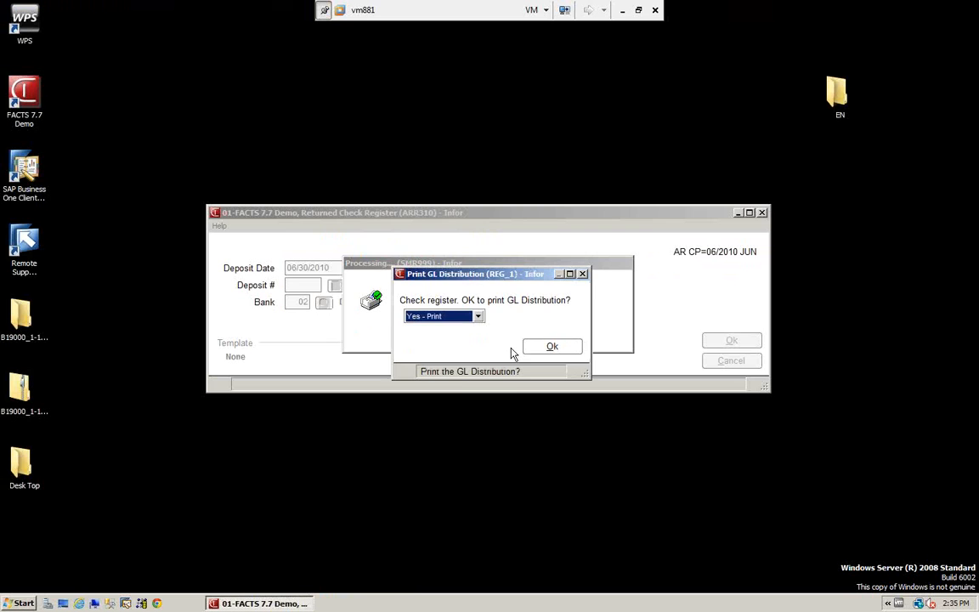
pyautogui.click(551, 347)
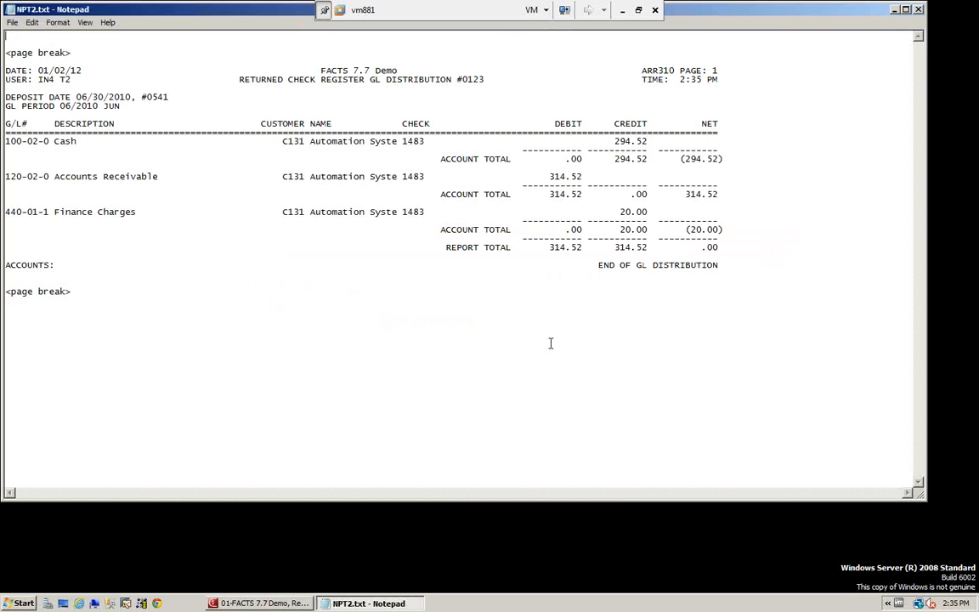
pyautogui.click(919, 10)
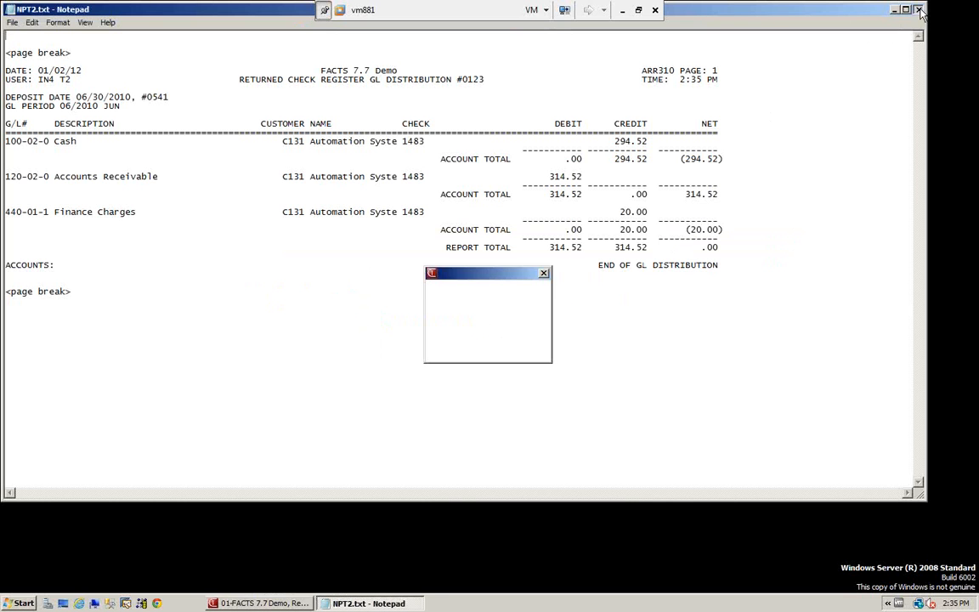
pyautogui.click(510, 350)
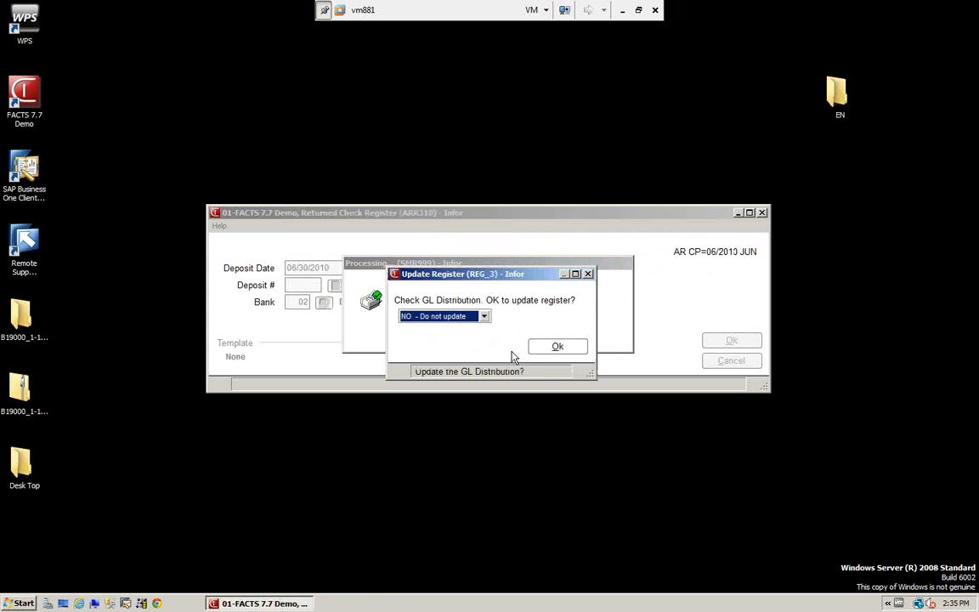
# - Choose to update the Returned Check Register, confirm the posting, and acknowledge the end message
pyautogui.click(484, 316)
pyautogui.click(448, 339)
pyautogui.click(556, 349)
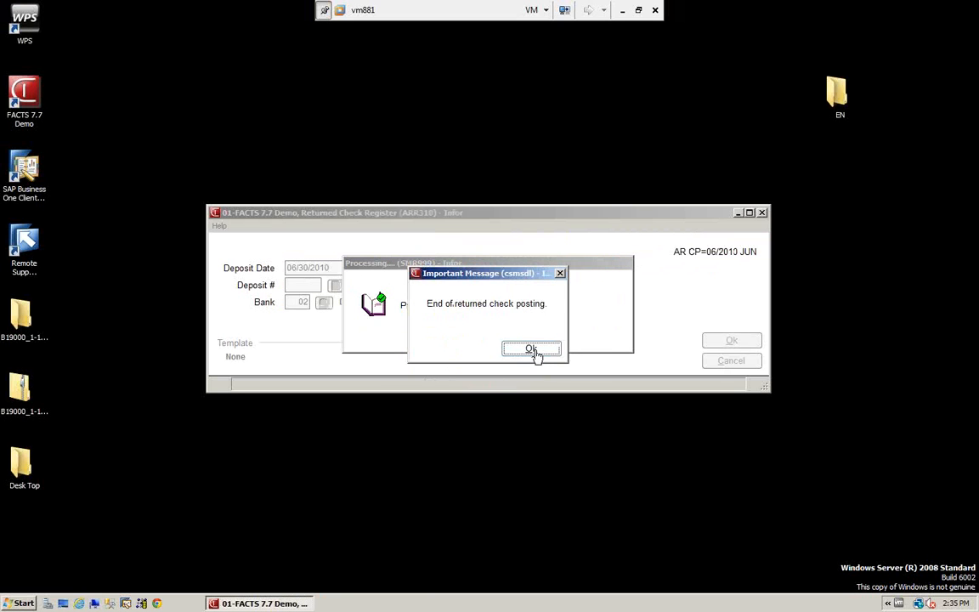
pyautogui.click(531, 350)
pyautogui.click(515, 355)
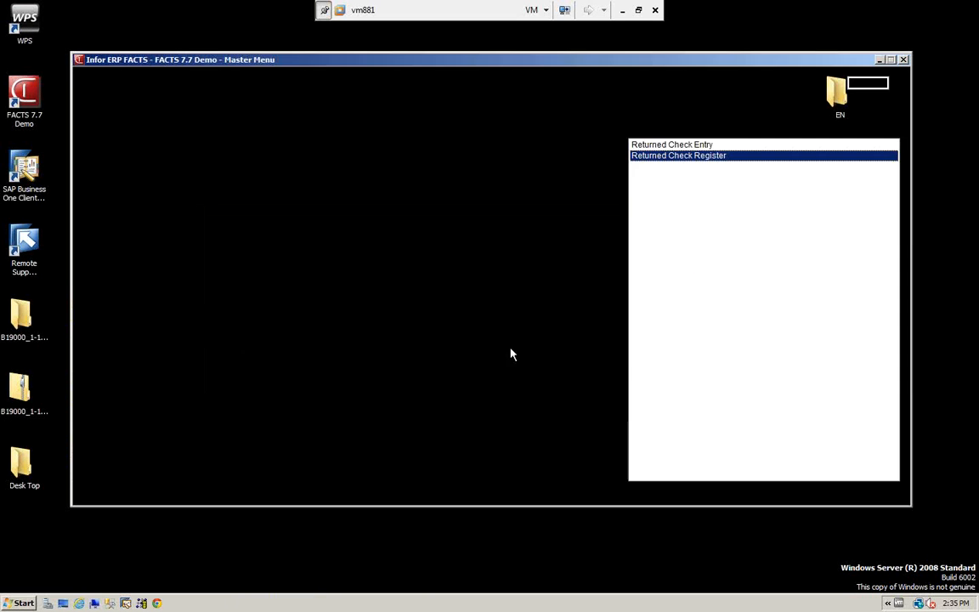
# - Search for open batches in Cash Receipts & Adjustment Entry, cancel the search, and leave the program
pyautogui.click(279, 192)
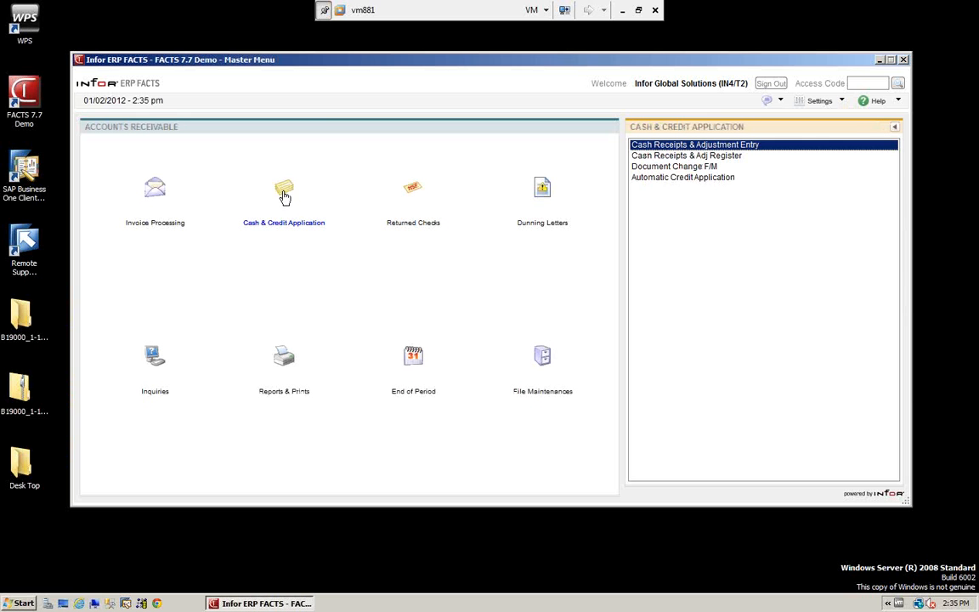
pyautogui.doubleClick(668, 146)
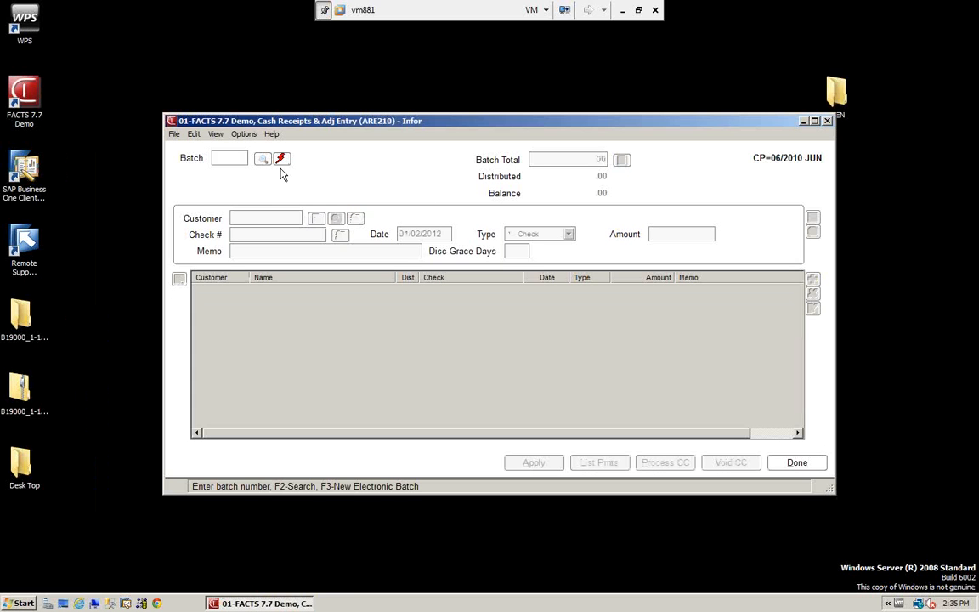
pyautogui.click(267, 158)
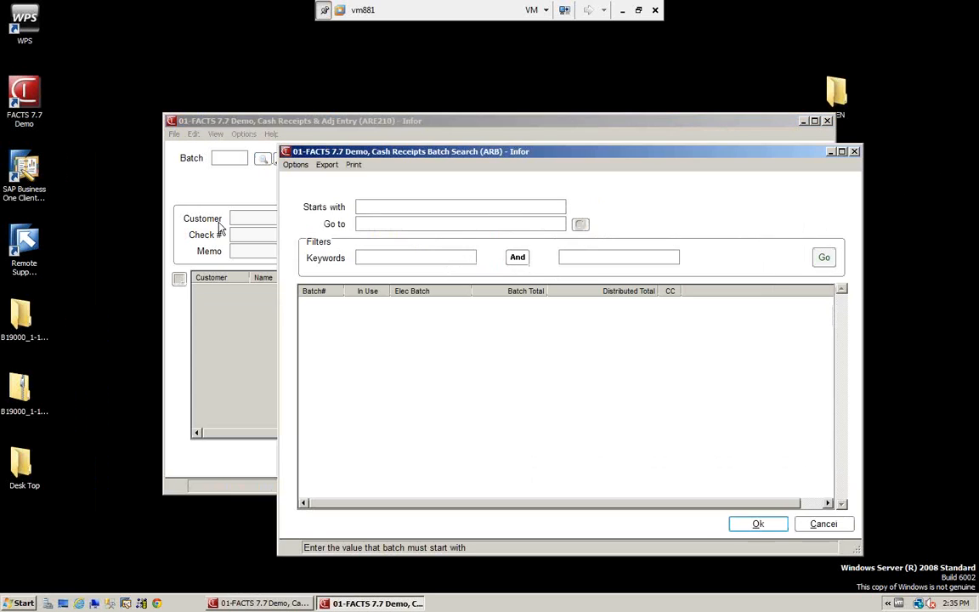
pyautogui.click(822, 525)
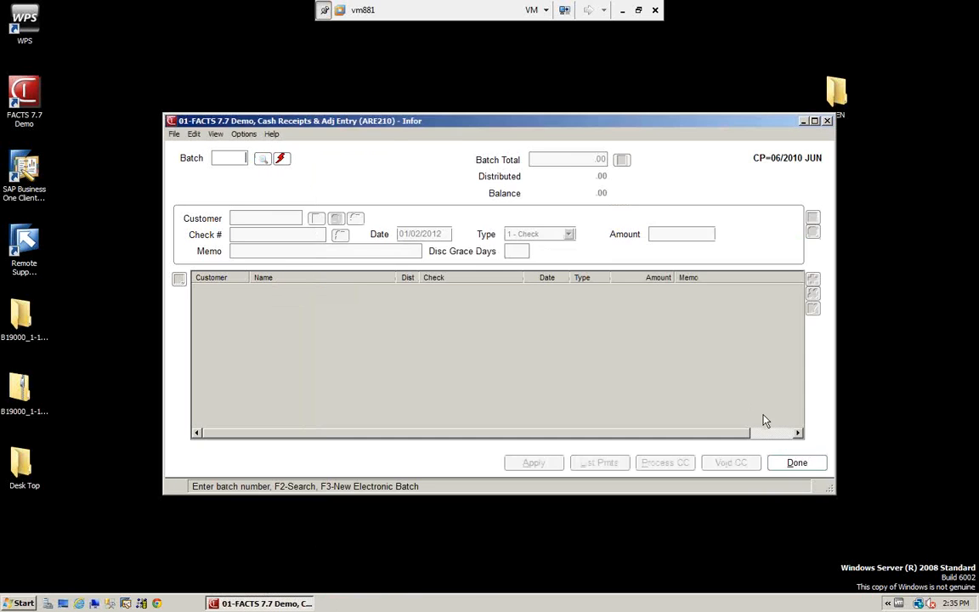
pyautogui.click(806, 471)
# - Try the End of Period Update again and acknowledge the message
pyautogui.click(408, 358)
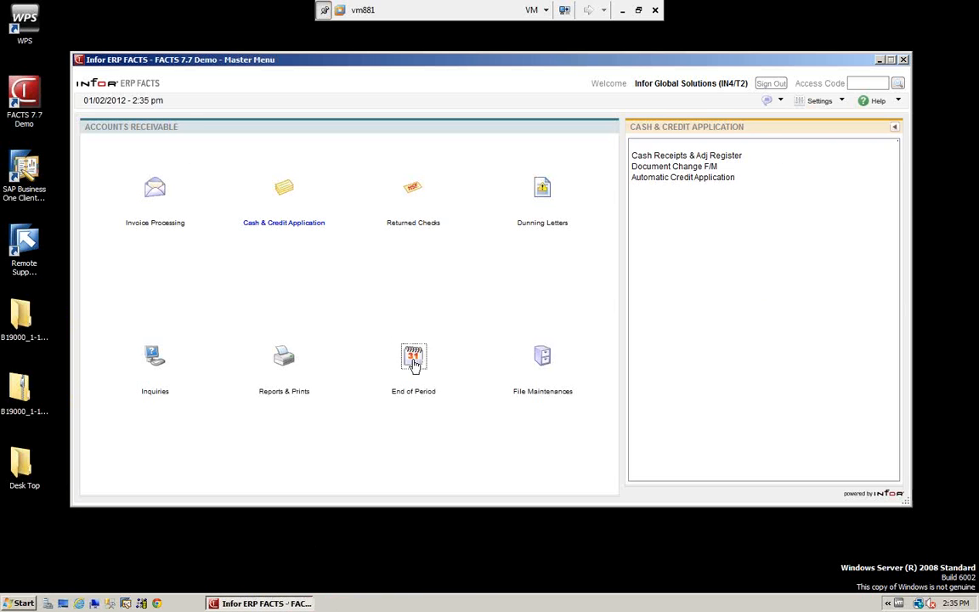
pyautogui.click(652, 213)
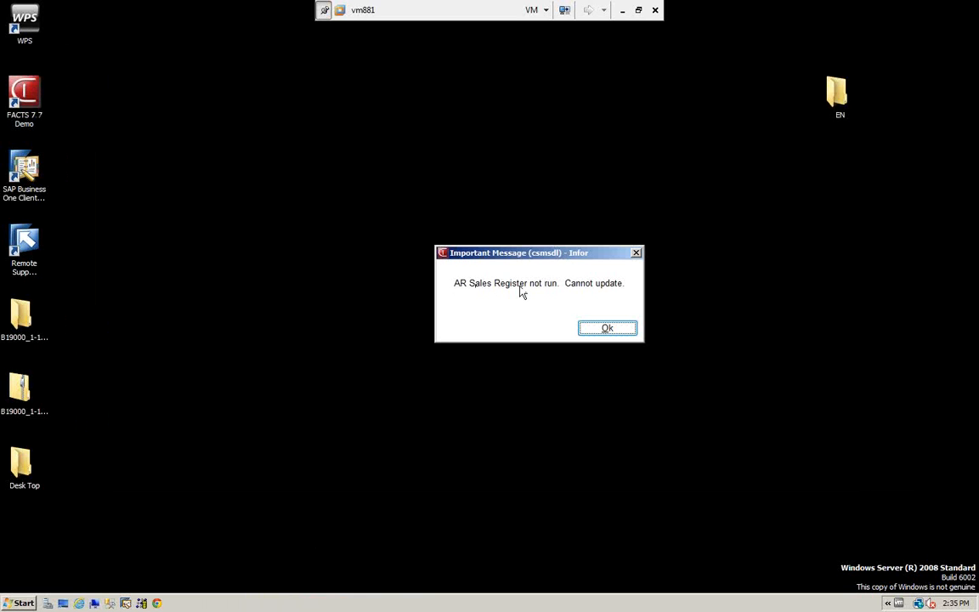
pyautogui.click(607, 329)
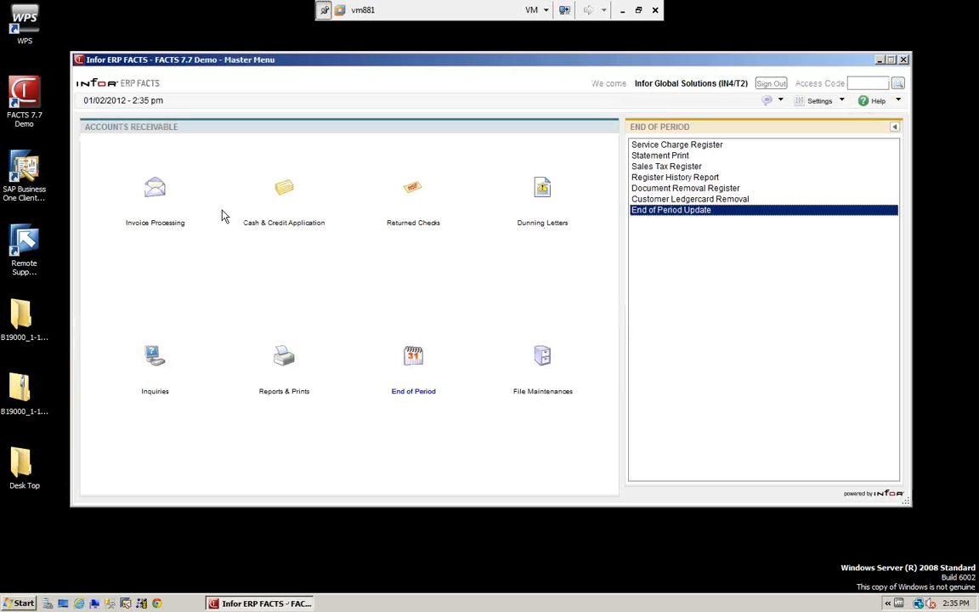
# - Open Invoice Print with the P - Print option and select all branches
pyautogui.click(156, 195)
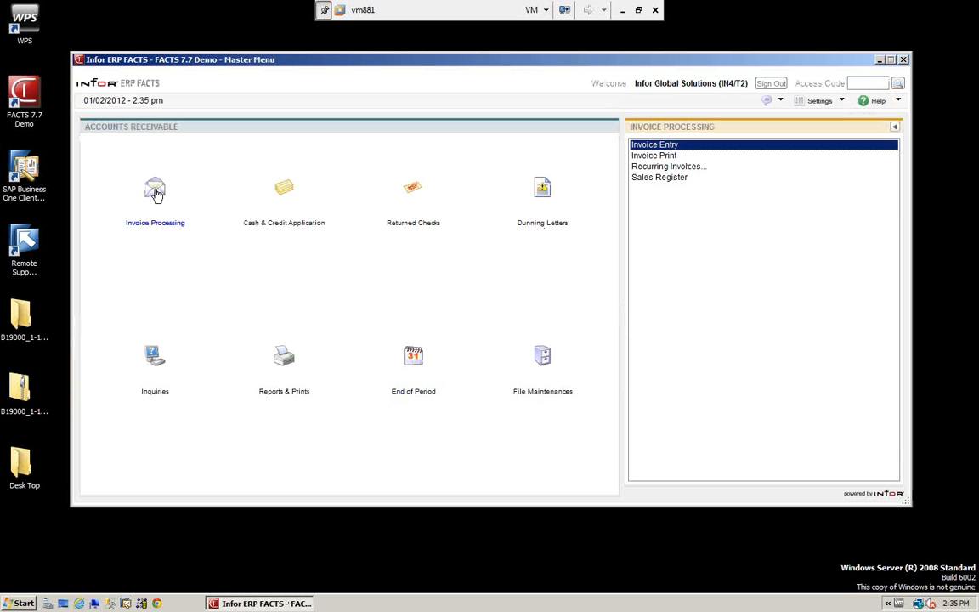
pyautogui.click(665, 156)
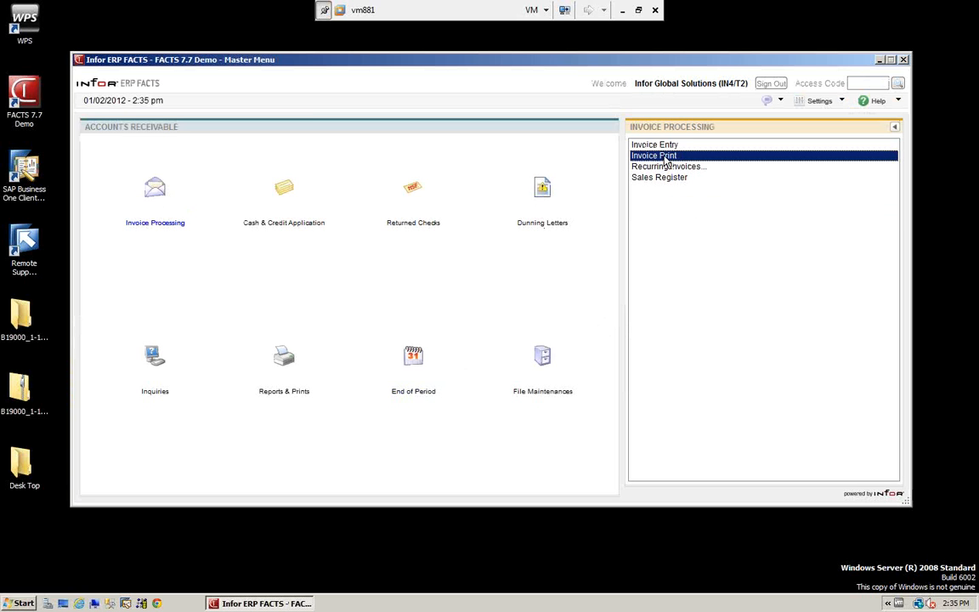
pyautogui.doubleClick(667, 159)
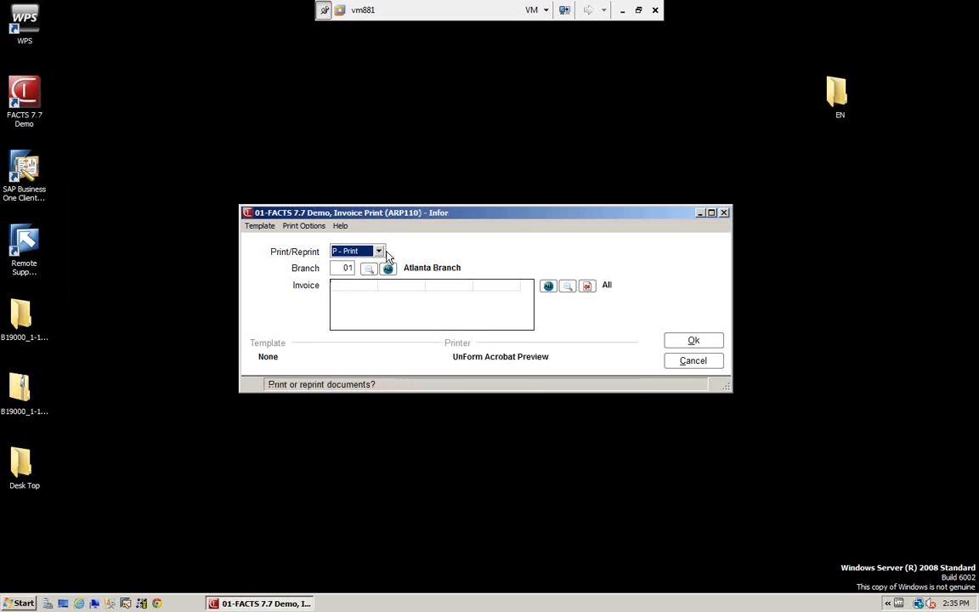
pyautogui.click(379, 252)
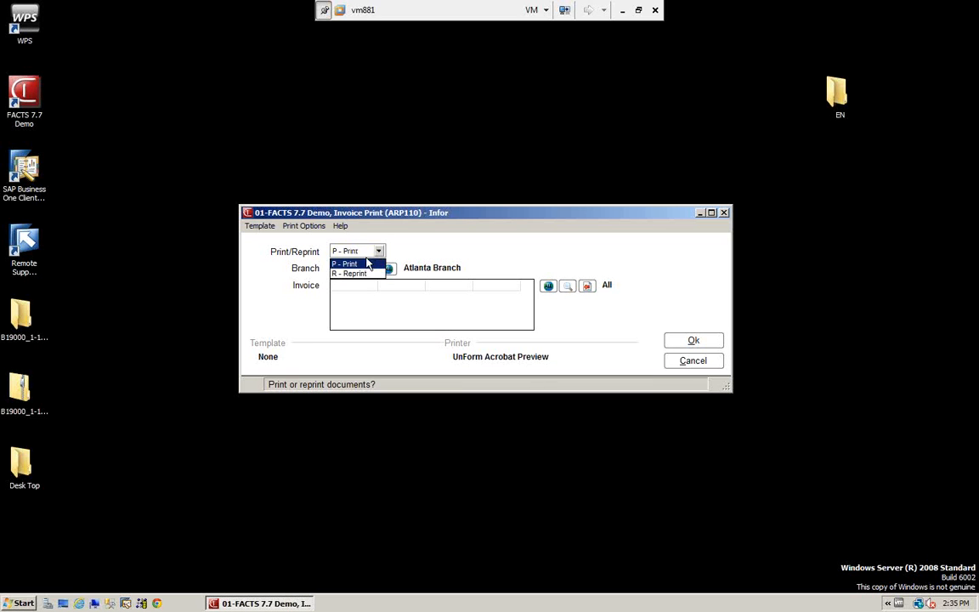
pyautogui.click(346, 254)
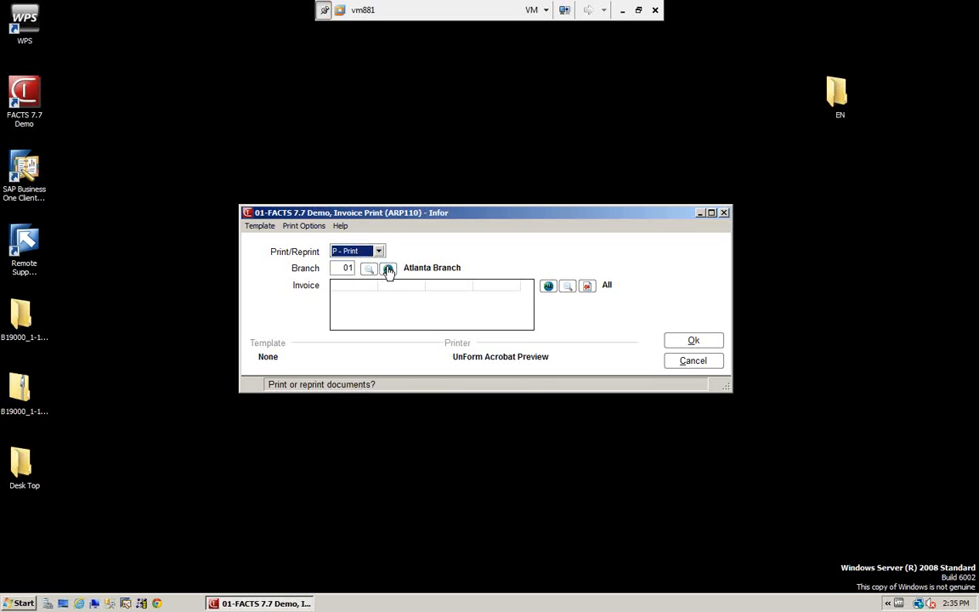
pyautogui.click(388, 268)
# - Set the invoice print run's output to printer 0, Print to file
pyautogui.click(304, 225)
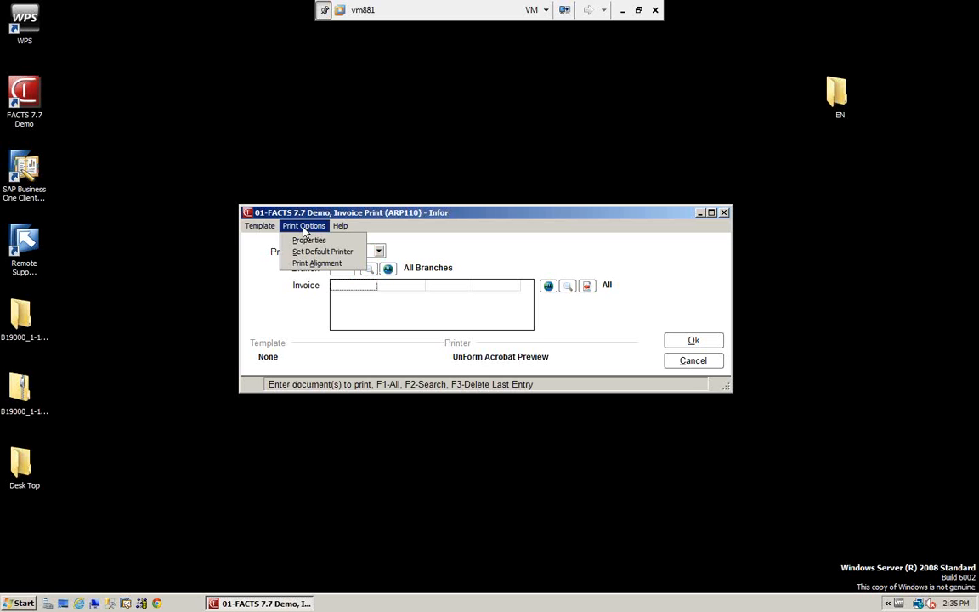
pyautogui.click(310, 241)
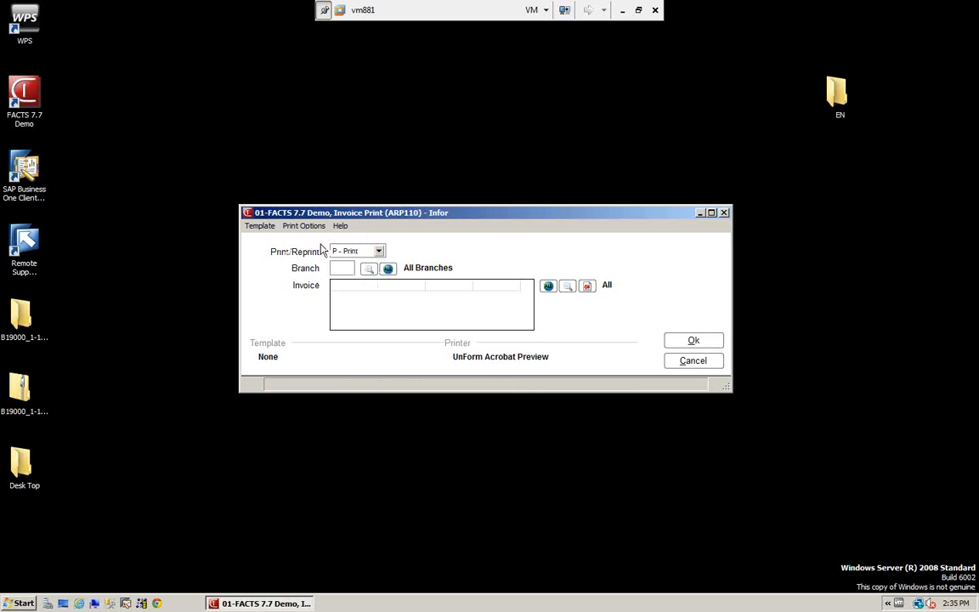
pyautogui.press('Tab')
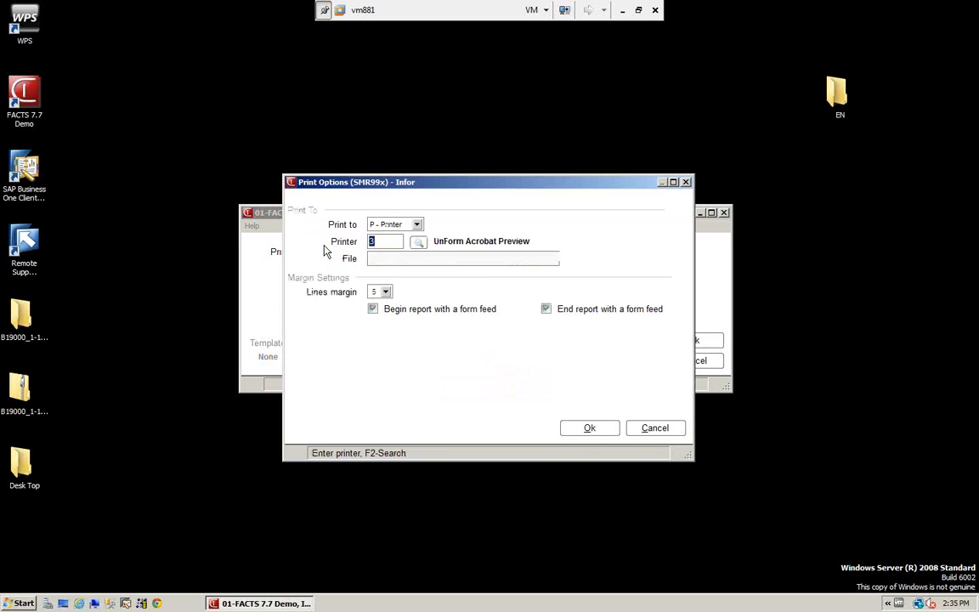
pyautogui.write('0')
pyautogui.press('Tab')
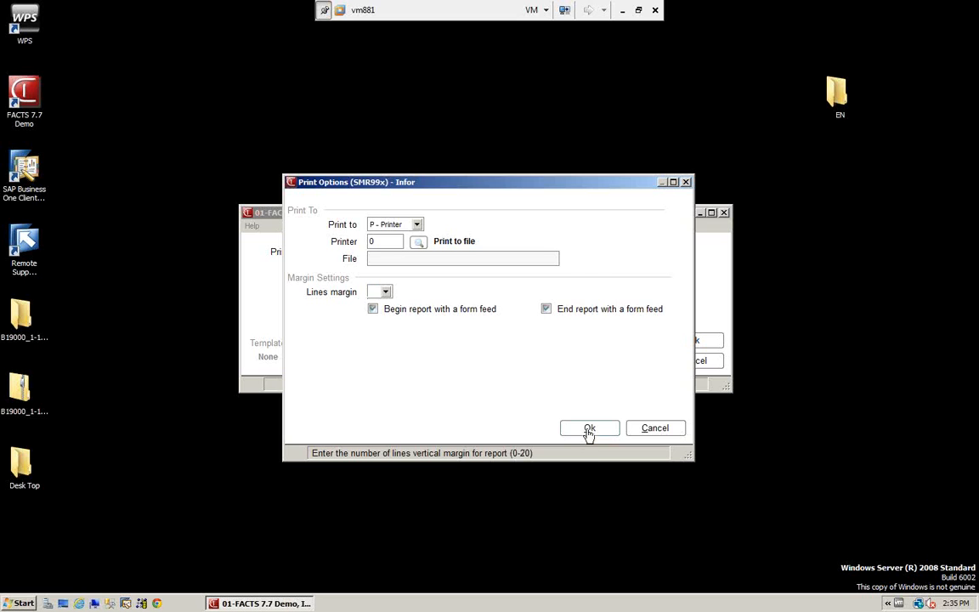
pyautogui.click(588, 431)
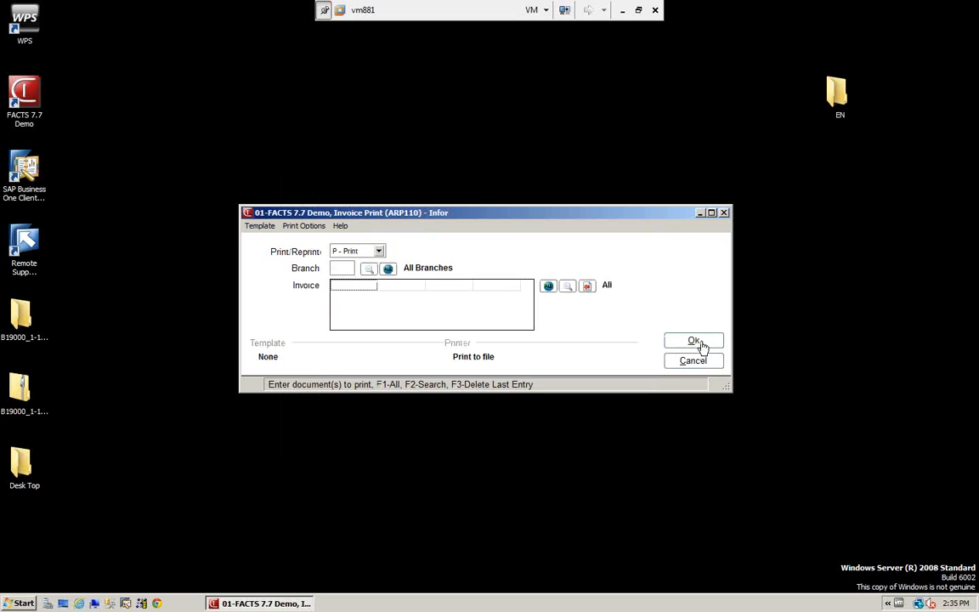
# - Print all invoices, review the printed invoices in the output file, and close it
pyautogui.click(549, 287)
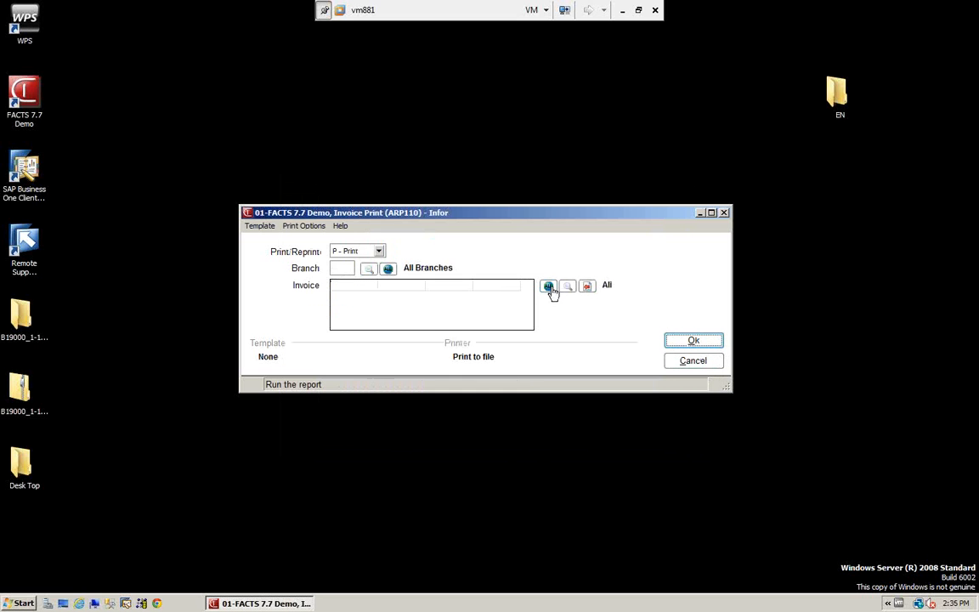
pyautogui.click(693, 341)
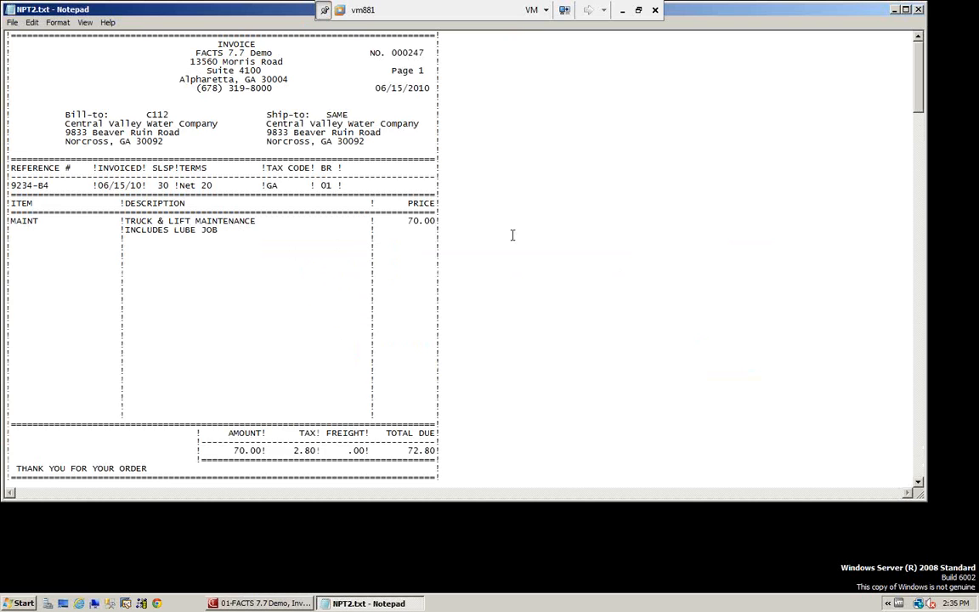
pyautogui.scroll(-8, 273, 256)
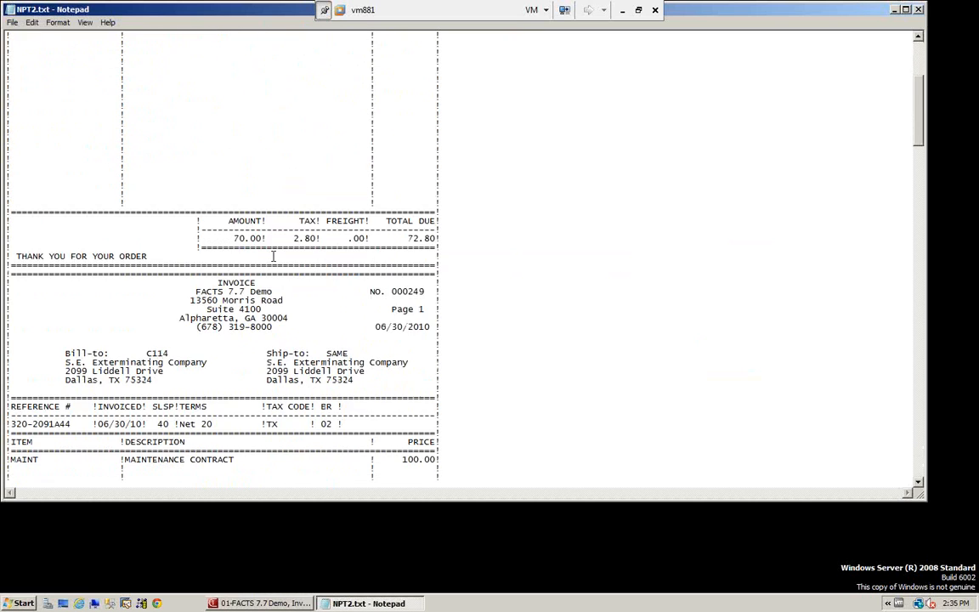
pyautogui.scroll(-20, 272, 256)
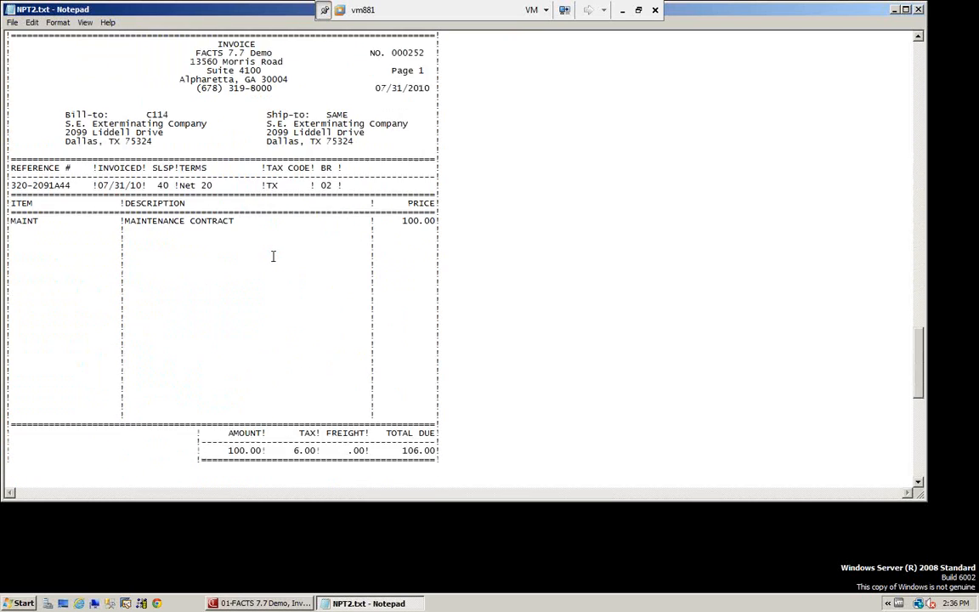
pyautogui.scroll(-17, 273, 255)
pyautogui.scroll(7, 782, 62)
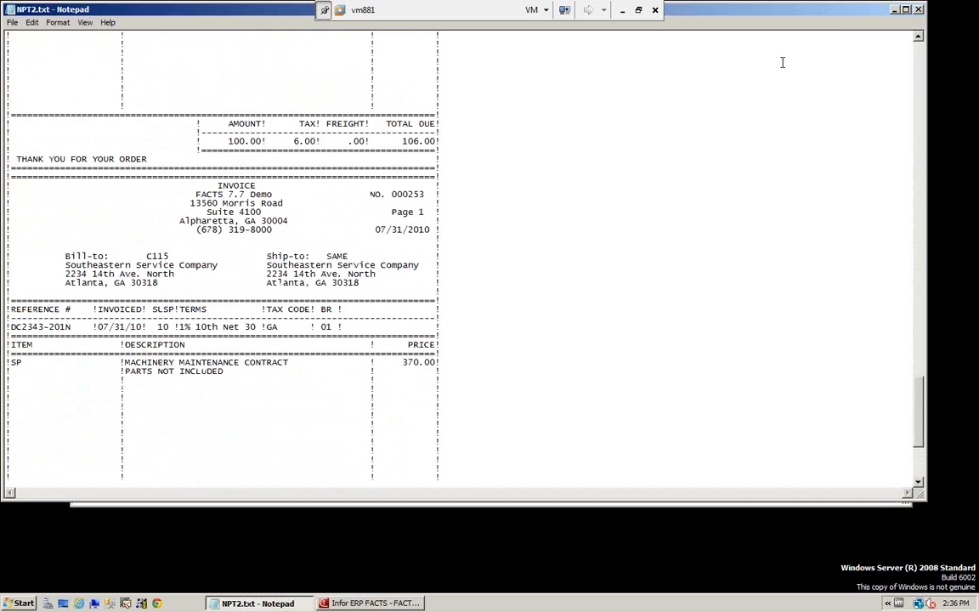
pyautogui.click(918, 10)
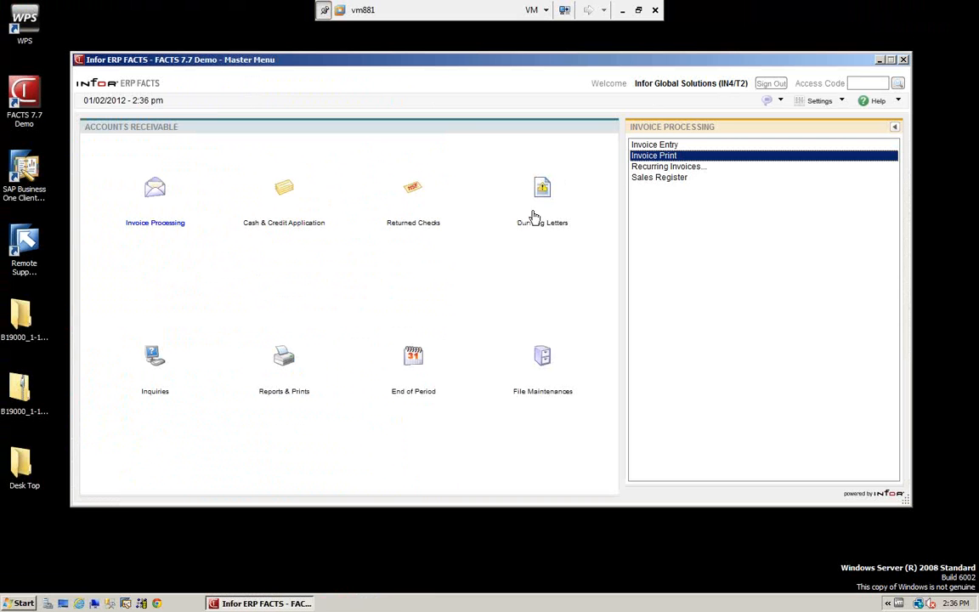
# - Open the Sales Register and set it to date 06/30/2010, all branches, and D - Detail scope
pyautogui.doubleClick(655, 177)
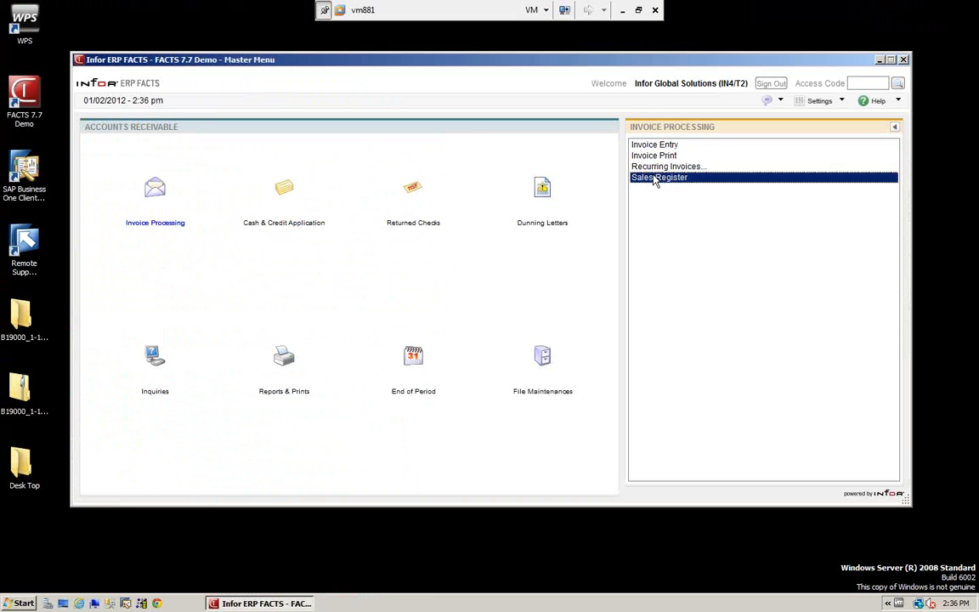
pyautogui.write('0')
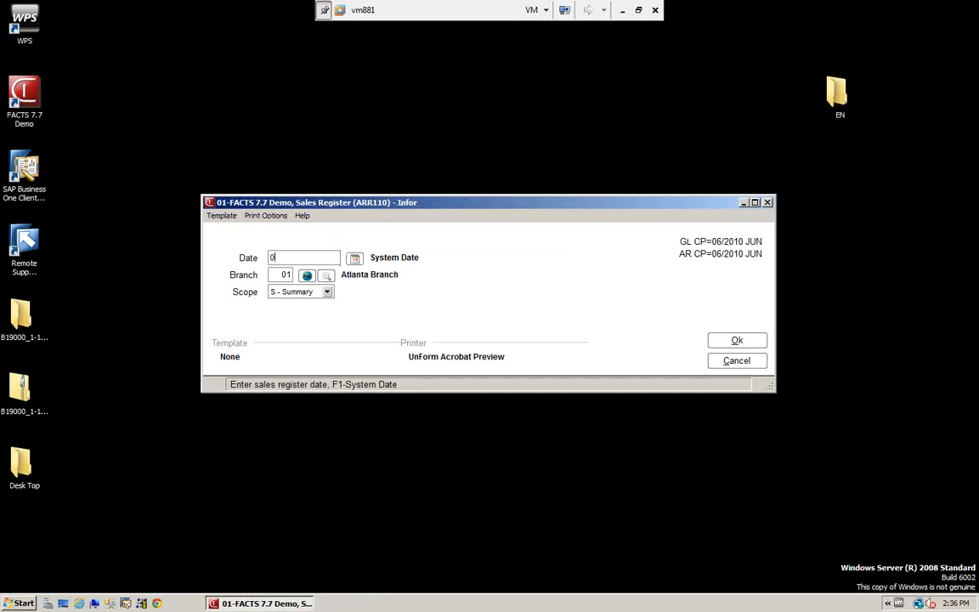
pyautogui.write('6/30/2010')
pyautogui.press('Return')
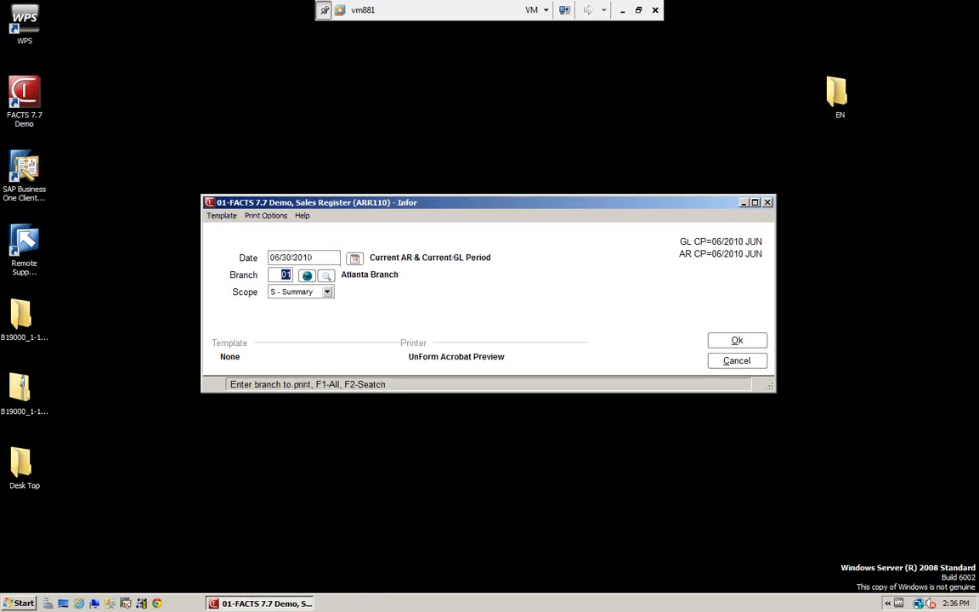
pyautogui.click(306, 277)
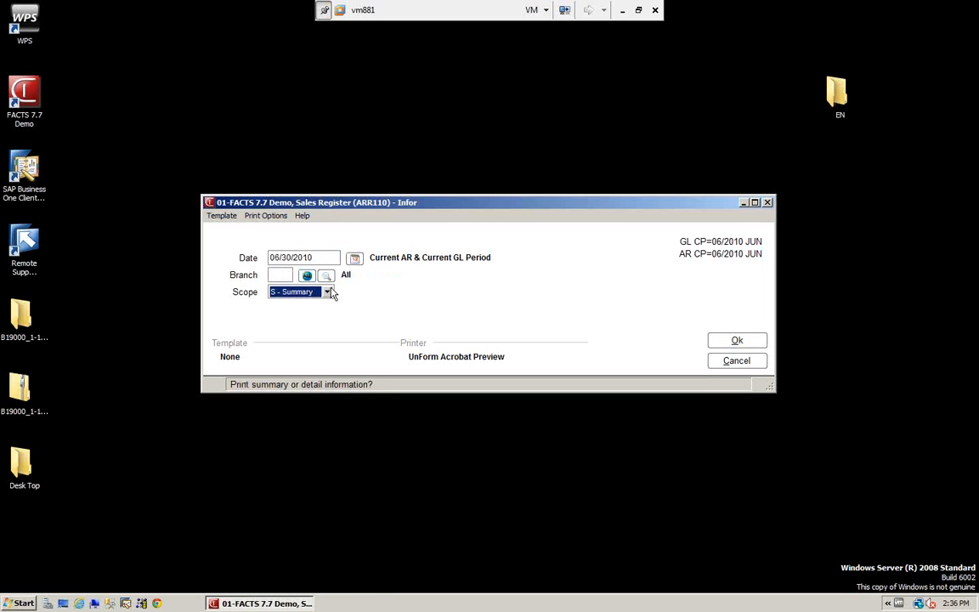
pyautogui.click(327, 291)
pyautogui.click(314, 319)
# - Set the Sales Register's output to printer 0, Print to file
pyautogui.click(265, 215)
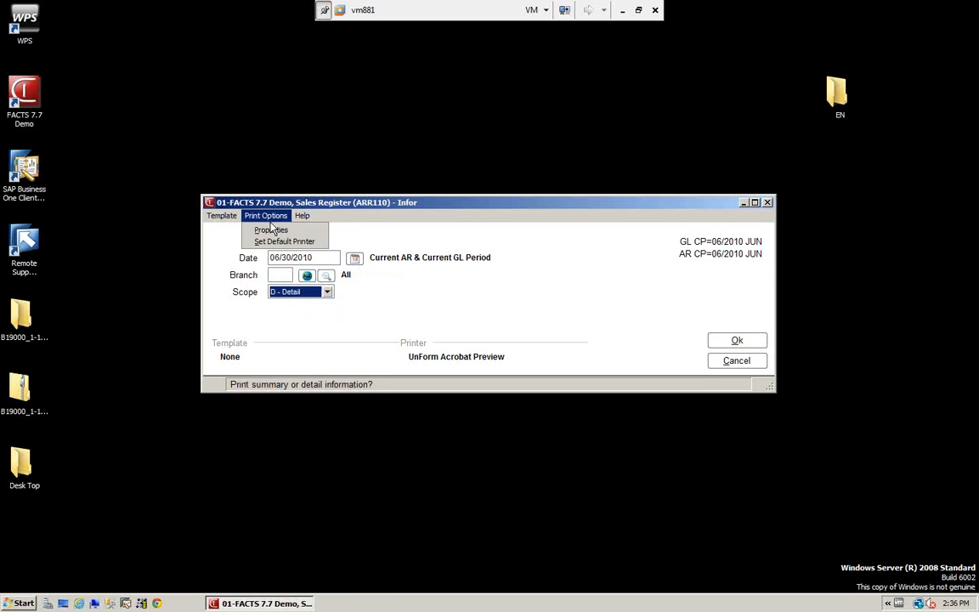
pyautogui.click(271, 228)
pyautogui.press('Tab')
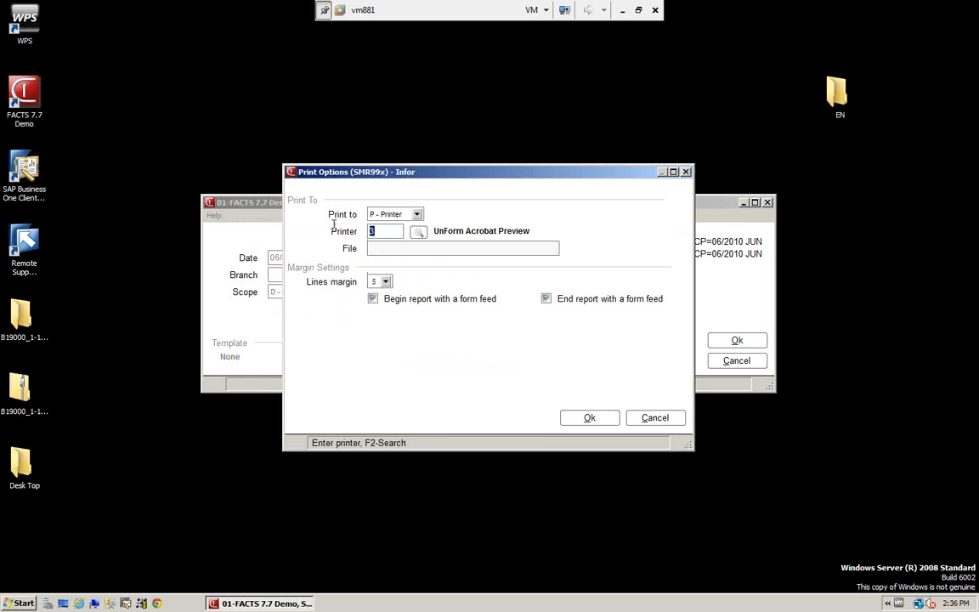
pyautogui.write('0')
pyautogui.press('Tab')
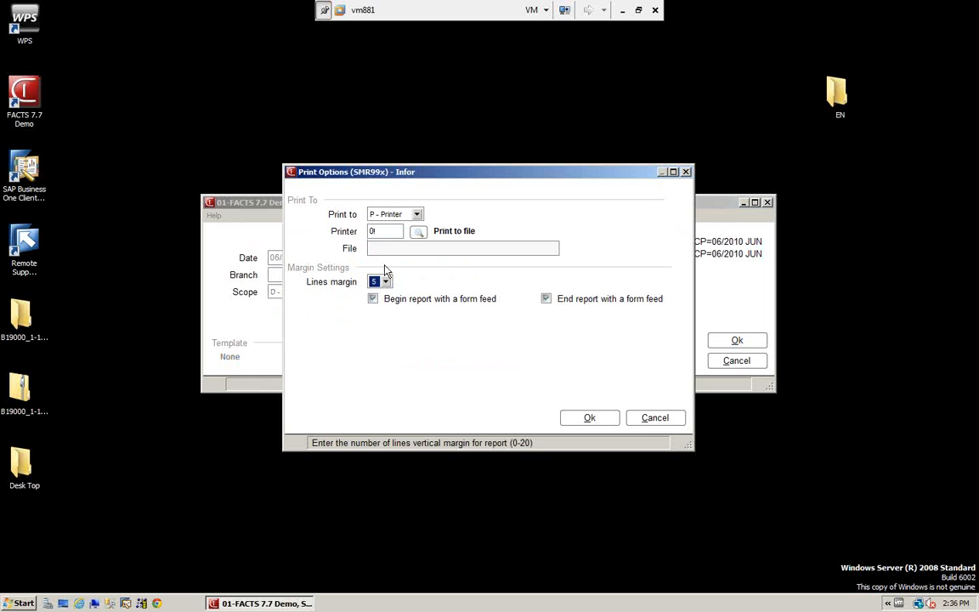
pyautogui.click(592, 419)
# - Print the Sales Register and its GL Distribution, closing each print file and acknowledging the end message
pyautogui.click(736, 340)
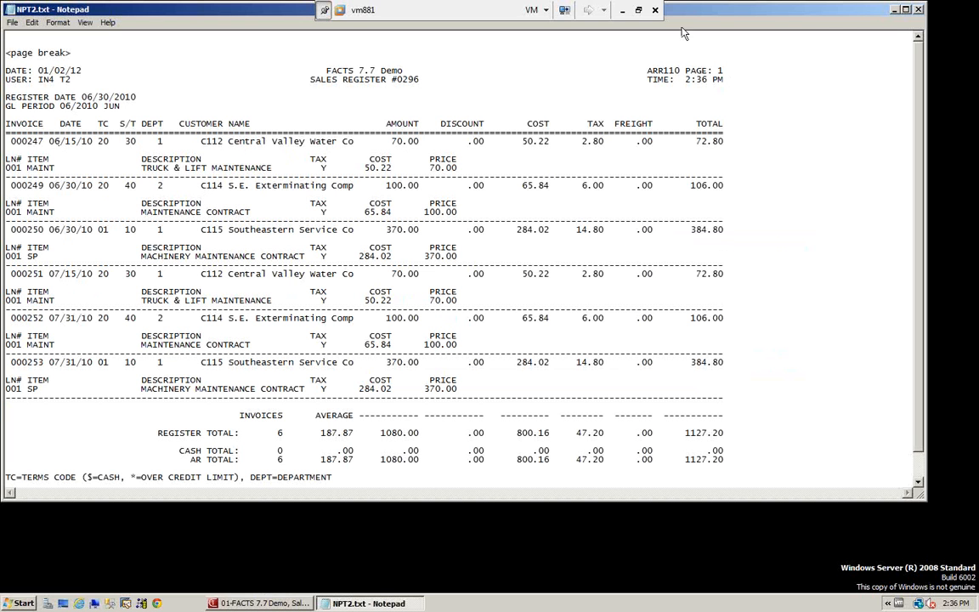
pyautogui.click(918, 10)
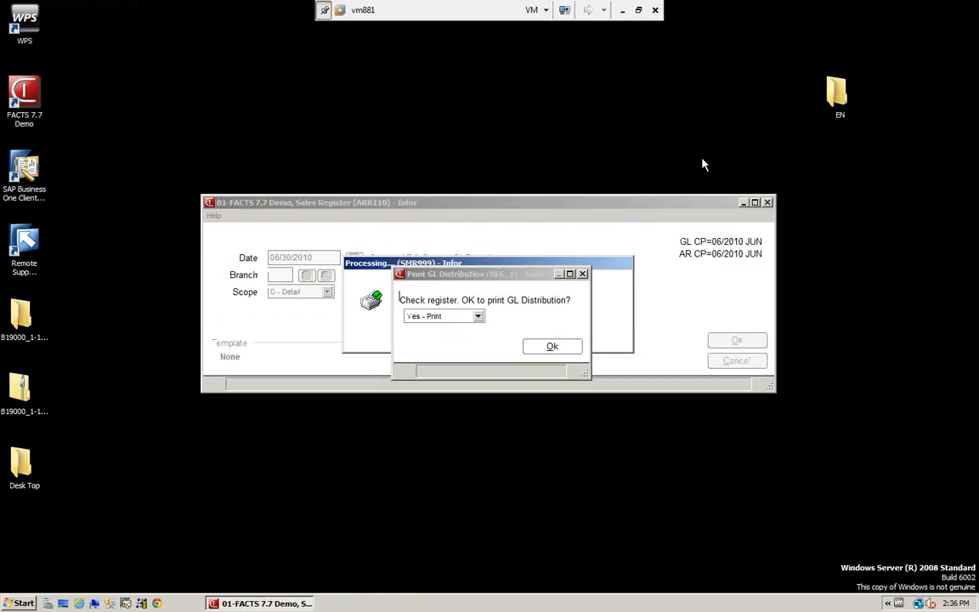
pyautogui.click(552, 348)
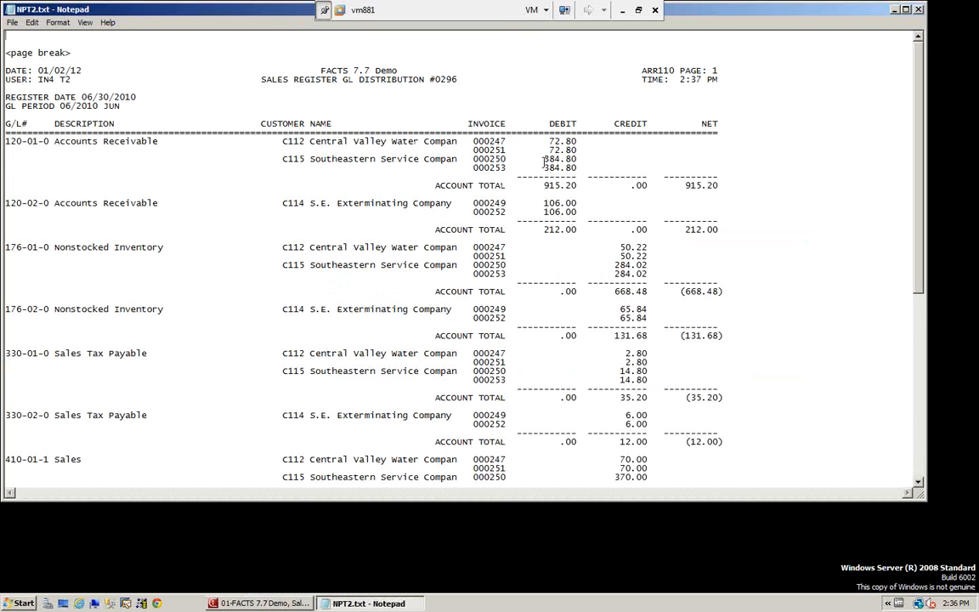
pyautogui.click(919, 11)
pyautogui.click(516, 348)
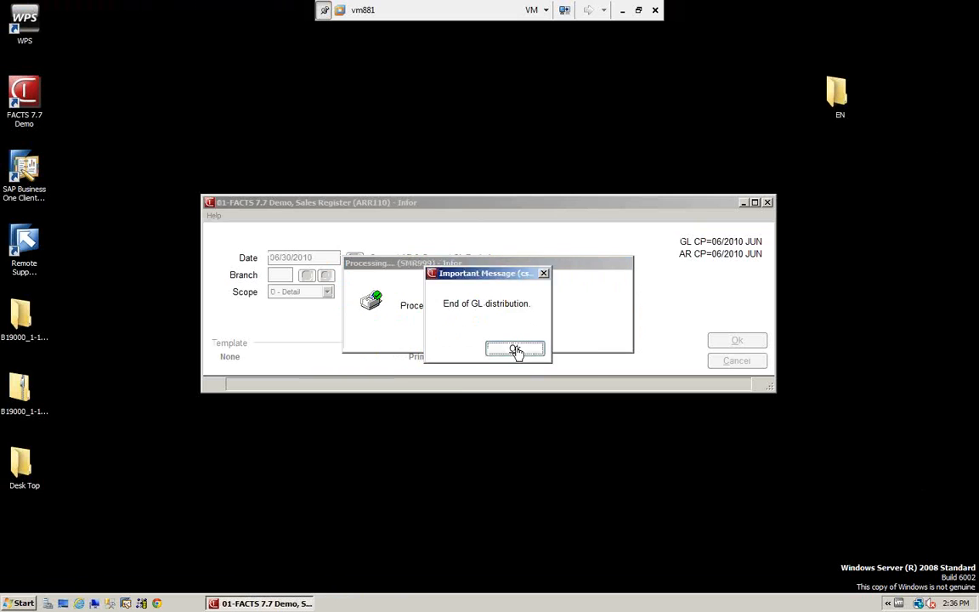
# - Choose YES - Update for the Sales Register, run the update, and acknowledge each end message
pyautogui.click(484, 317)
pyautogui.click(450, 339)
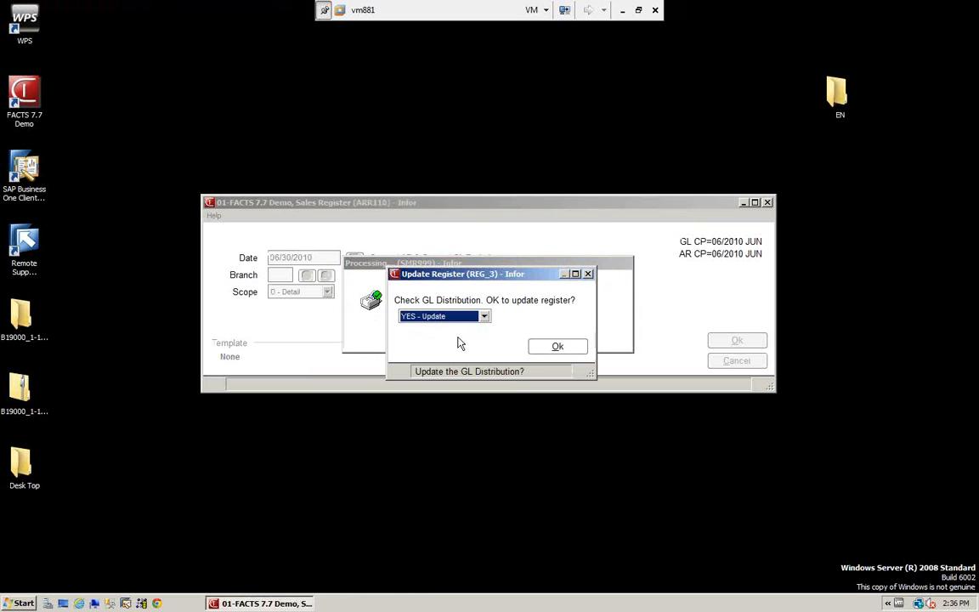
pyautogui.click(551, 348)
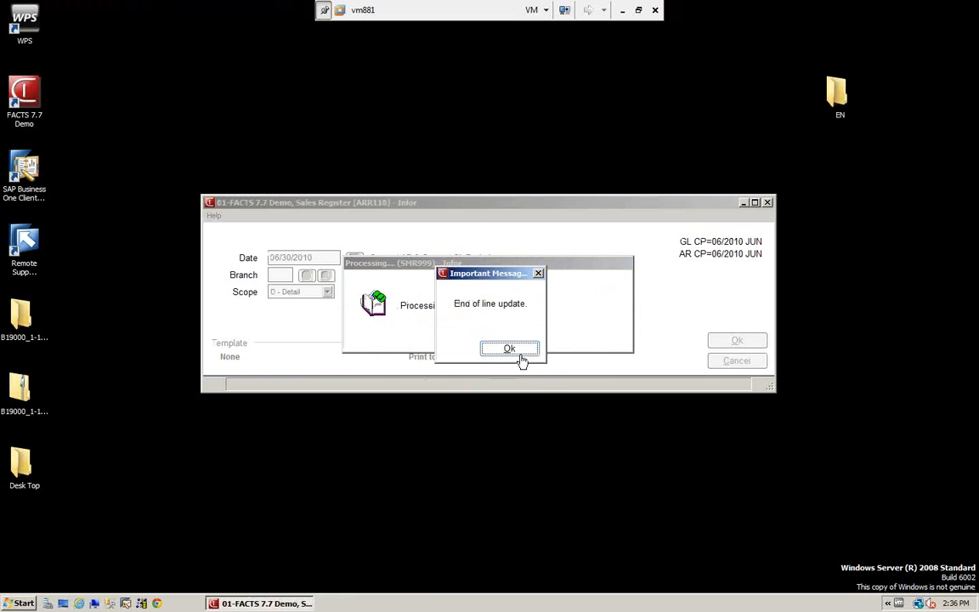
pyautogui.click(520, 355)
pyautogui.click(518, 353)
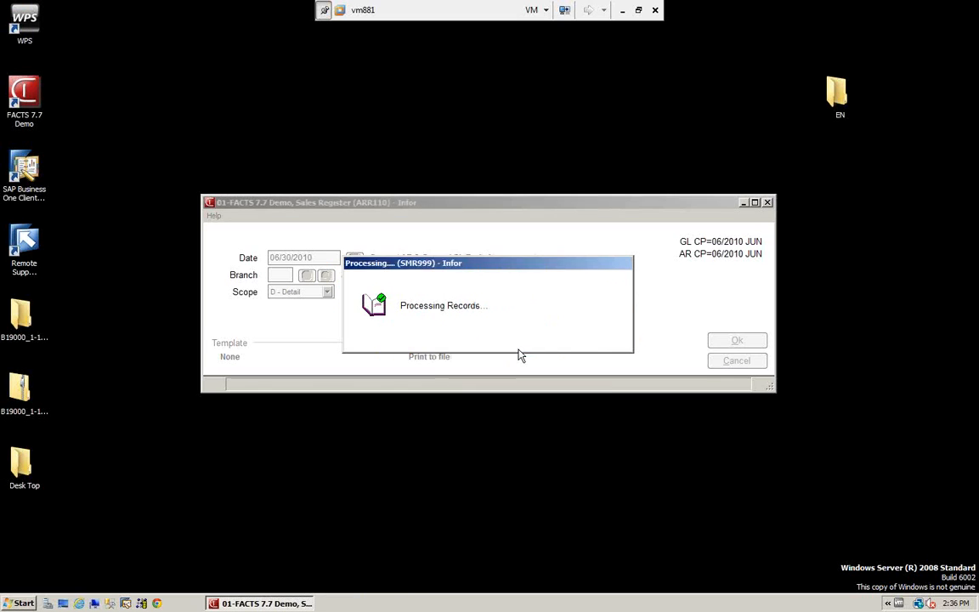
pyautogui.click(518, 351)
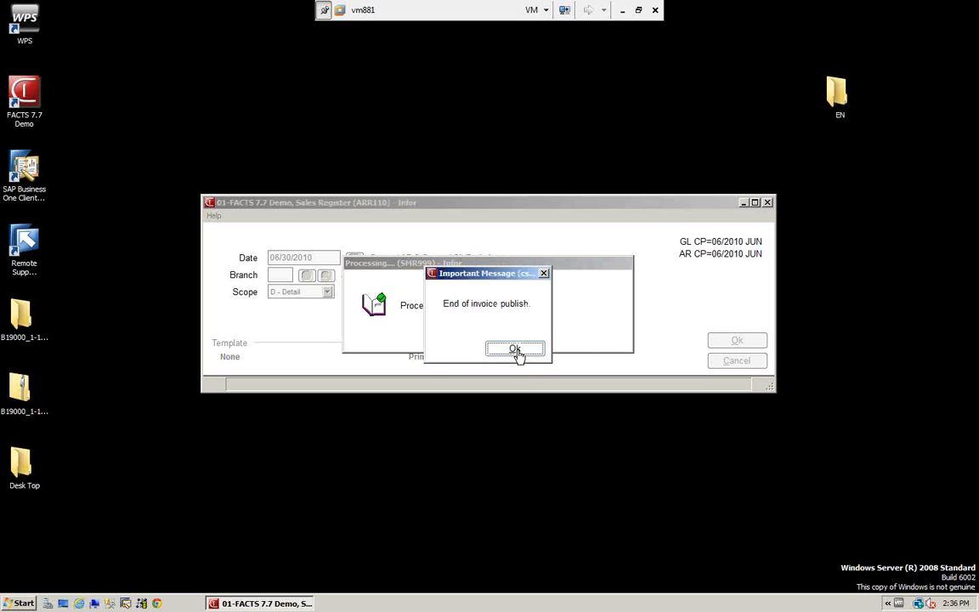
pyautogui.click(515, 350)
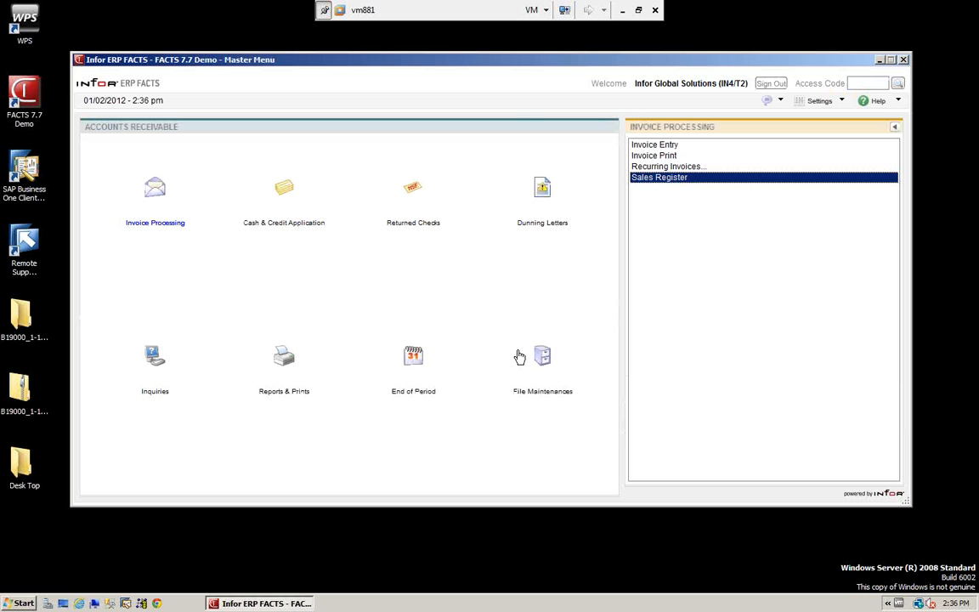
# - Open the End of Period Update to check its close-out prompt, and end it without closing the AR period
pyautogui.click(408, 361)
pyautogui.doubleClick(690, 211)
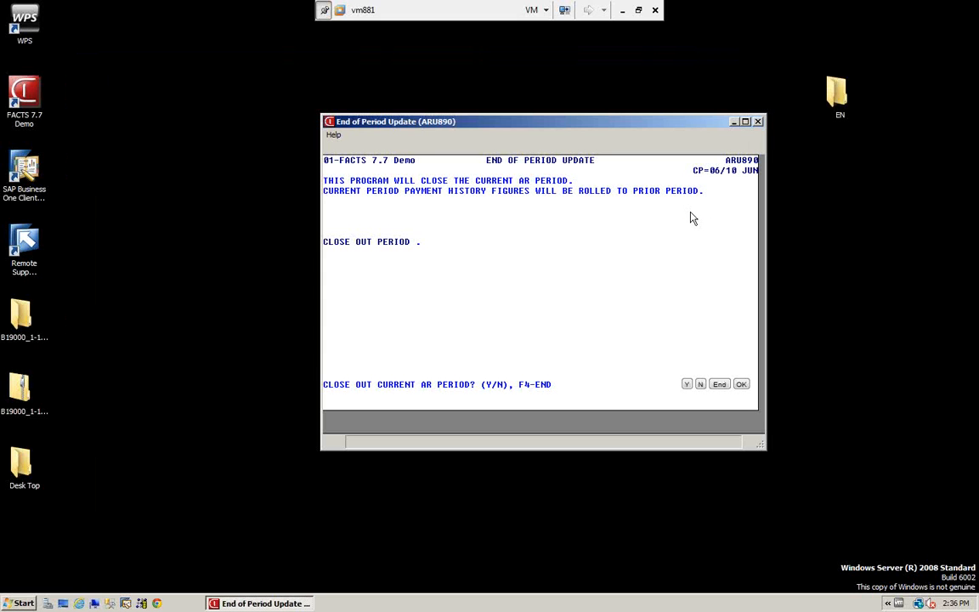
pyautogui.press('F4')
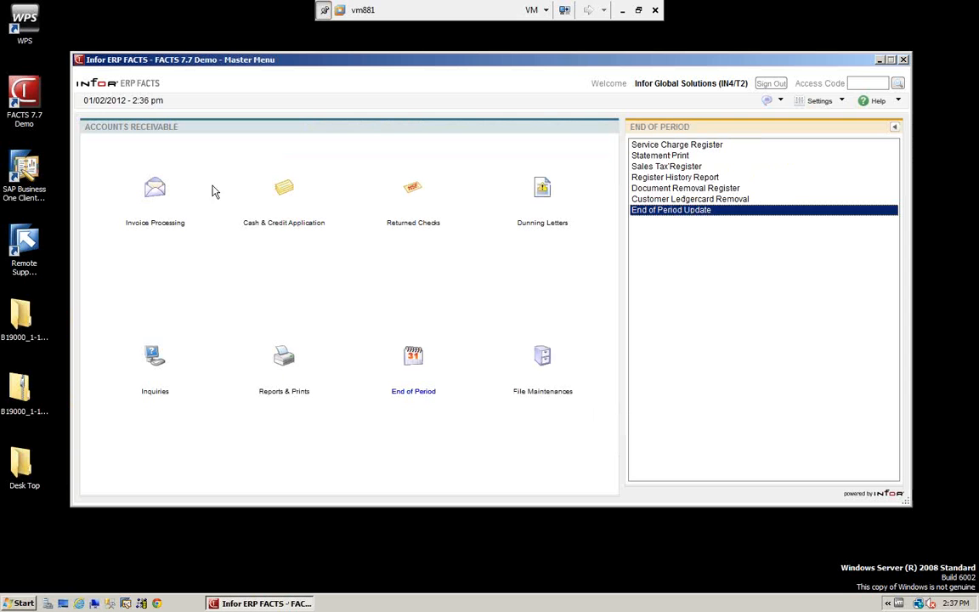
# - Open Invoice Print under Invoice Processing to check its Print/Reprint choices, and cancel without printing
pyautogui.click(157, 191)
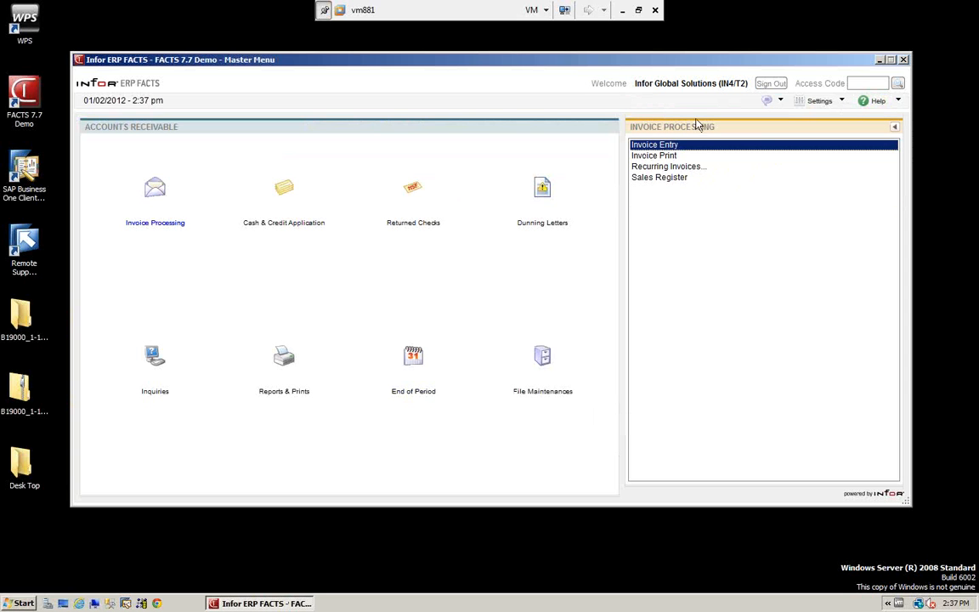
pyautogui.click(659, 158)
pyautogui.doubleClick(661, 159)
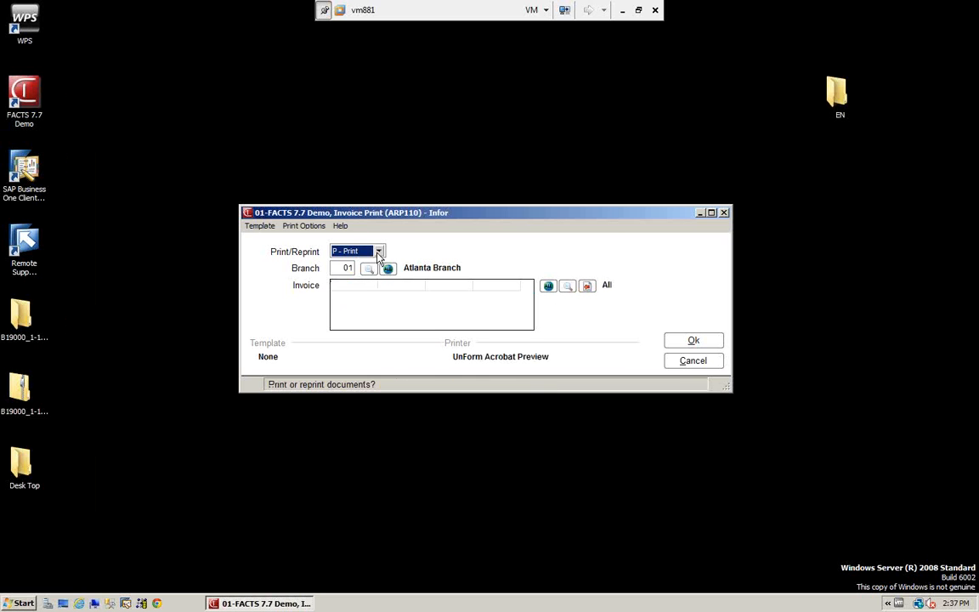
pyautogui.click(378, 252)
pyautogui.click(379, 252)
pyautogui.click(695, 364)
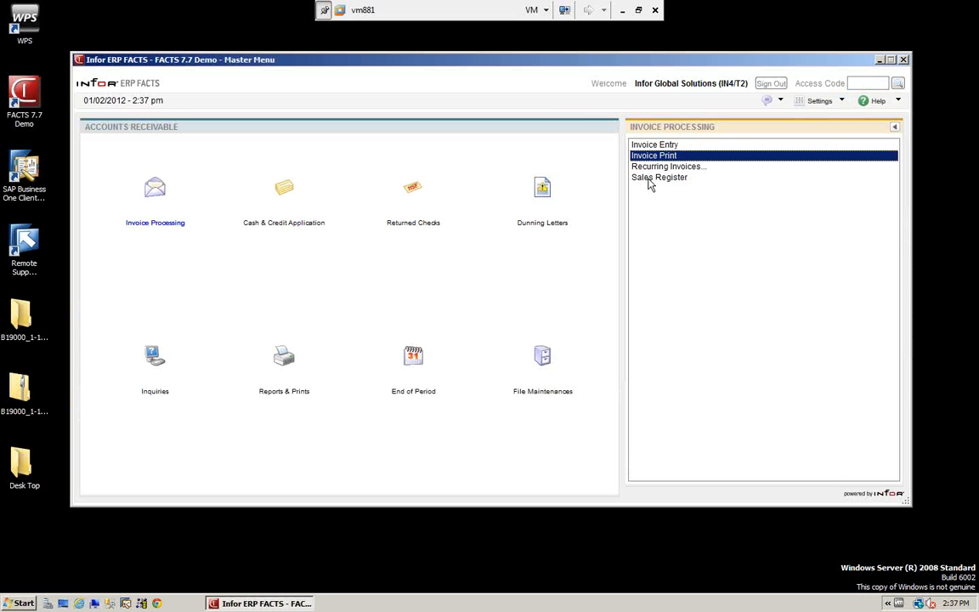
# - Run the End of Period Update, answering Y to close out the AR period and YES to both confirmations, and acknowledge the end message
pyautogui.click(412, 357)
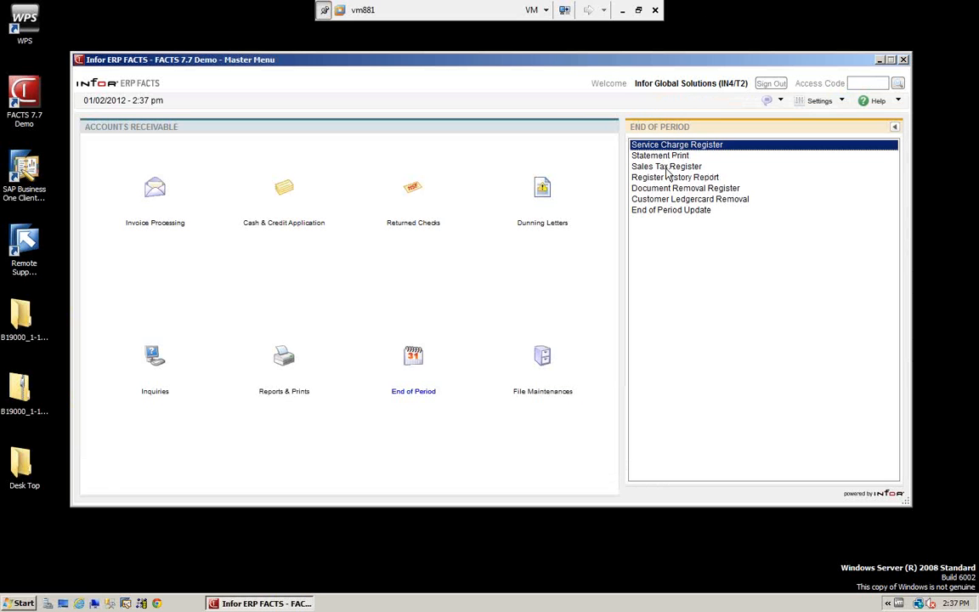
pyautogui.click(674, 210)
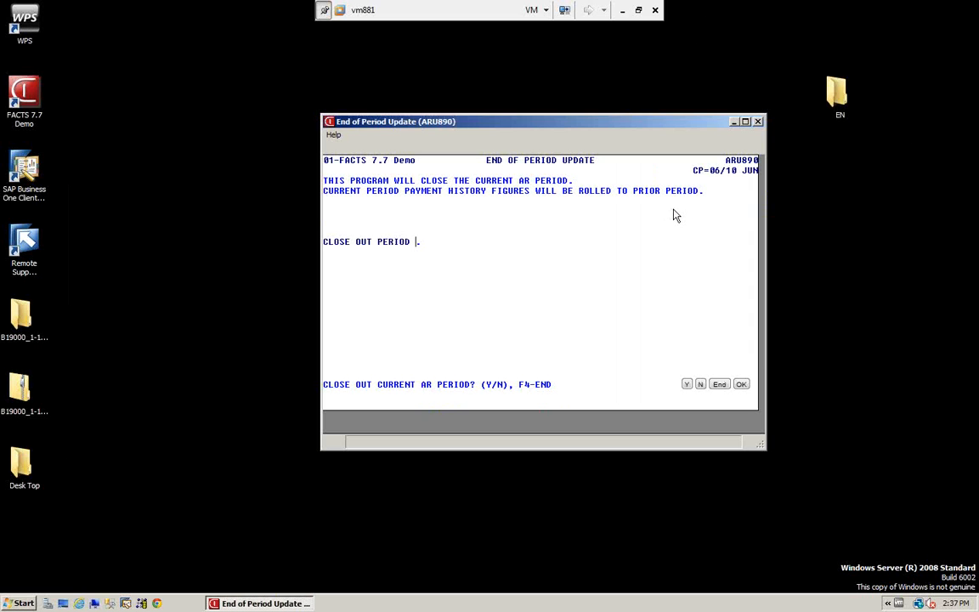
pyautogui.moveTo(571, 128); pyautogui.dragTo(498, 102)
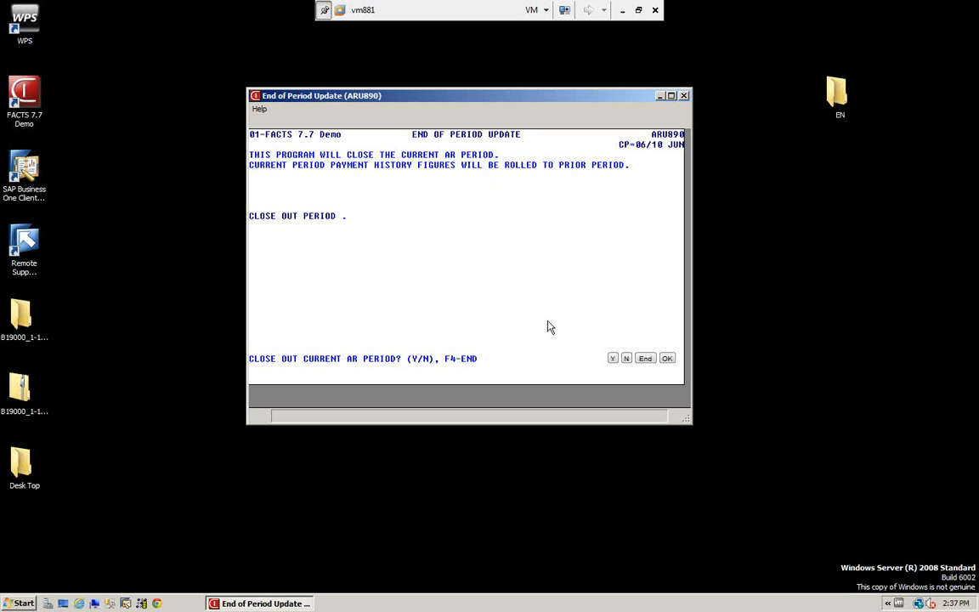
pyautogui.press('Return')
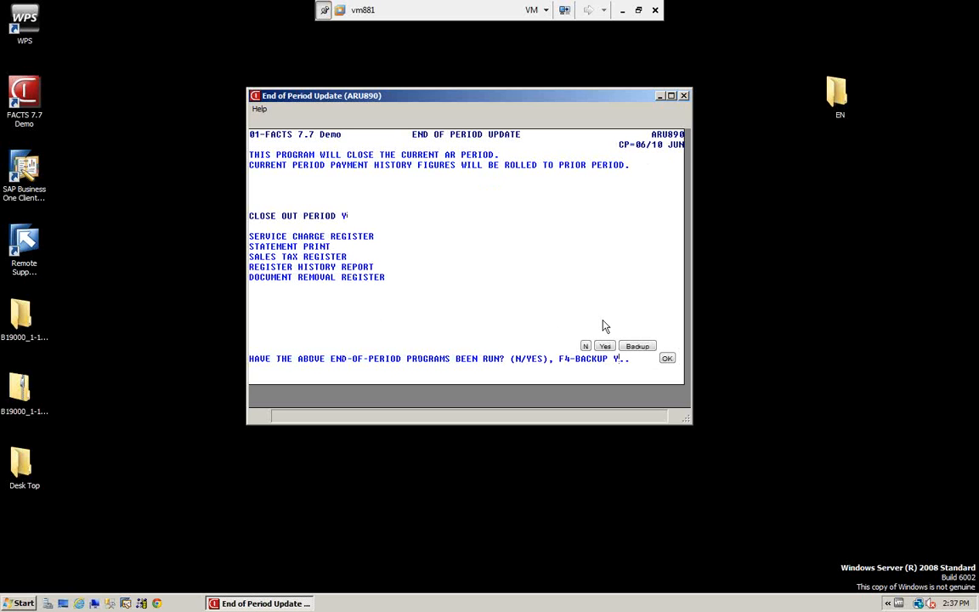
pyautogui.press('Return')
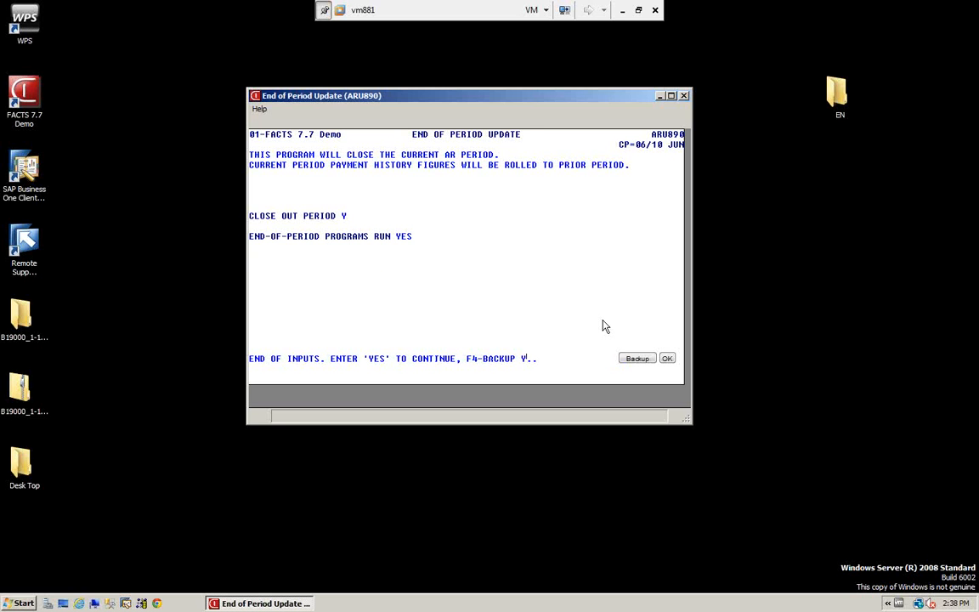
pyautogui.press('Return')
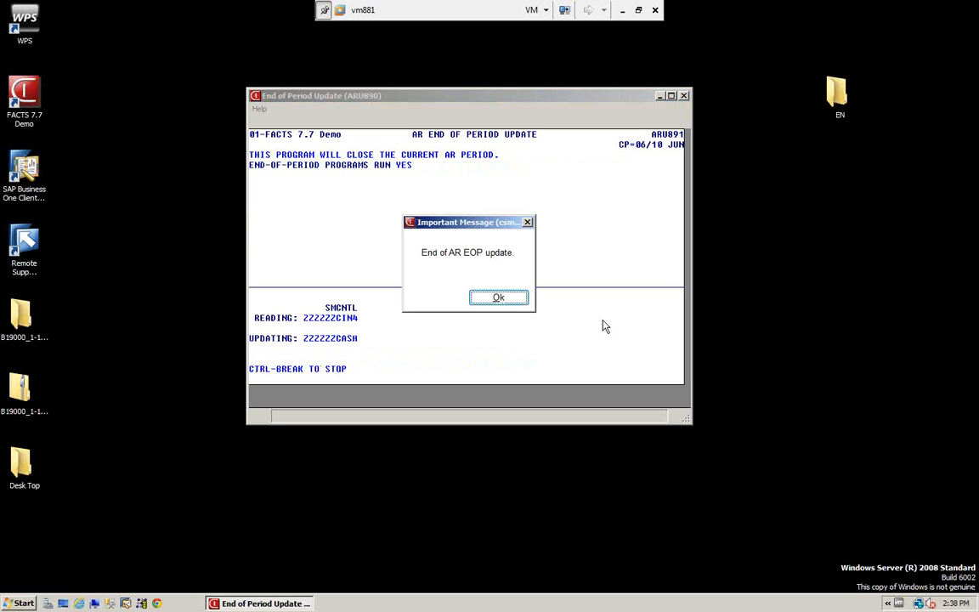
pyautogui.click(498, 299)
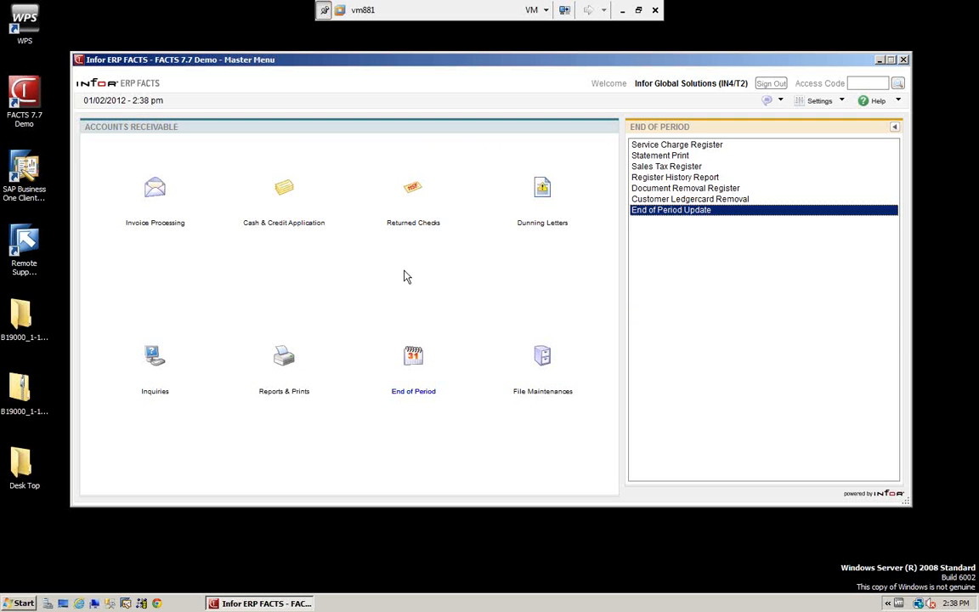
# - Review the current AR period and last EOP update date in Nonstatic Control F/M, save the record and exit
pyautogui.click(542, 359)
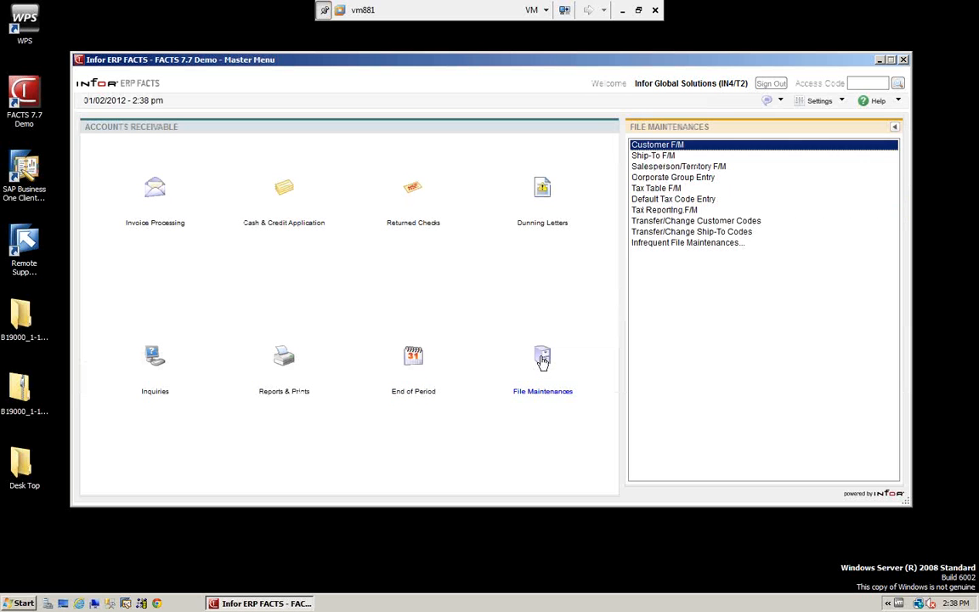
pyautogui.click(644, 244)
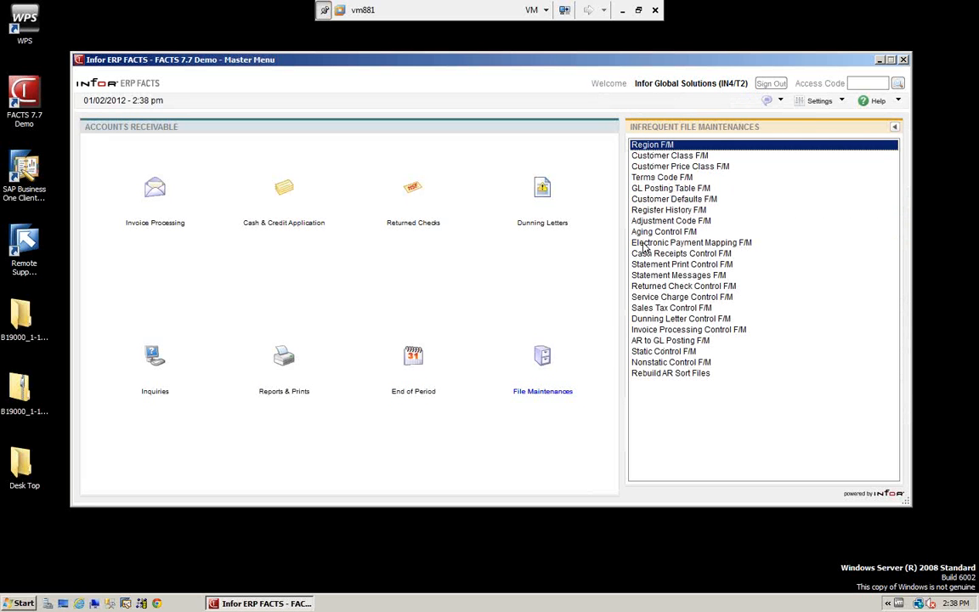
pyautogui.doubleClick(651, 363)
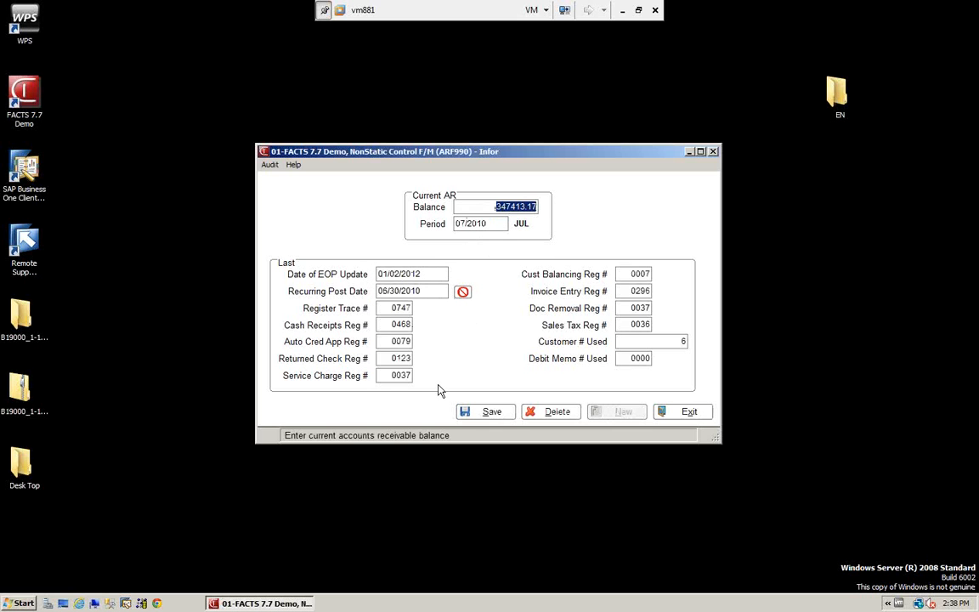
pyautogui.click(485, 415)
pyautogui.click(690, 413)
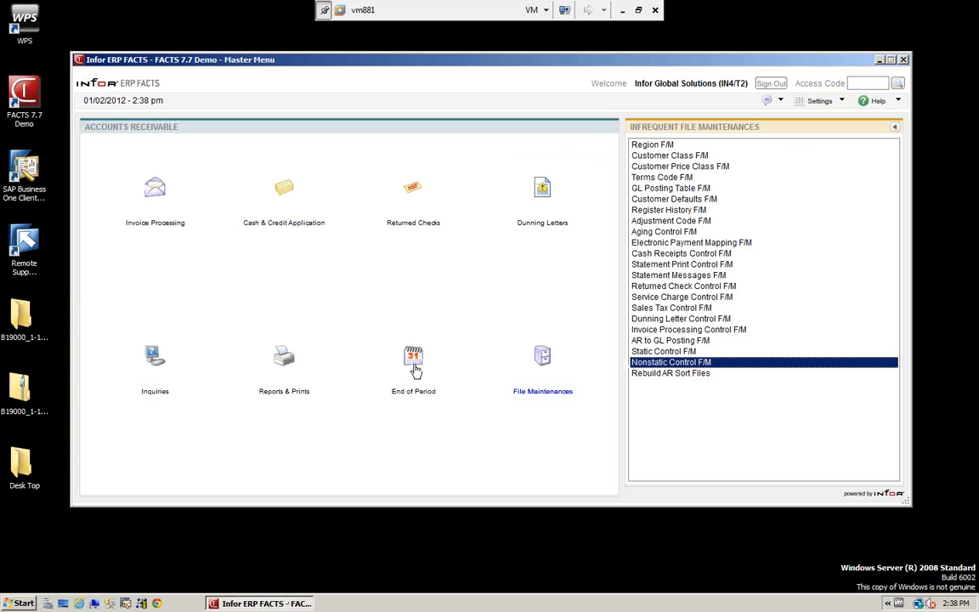
# - Print customer statements to file for all branches with statement date 06/30/2010, and close the print file
pyautogui.click(429, 355)
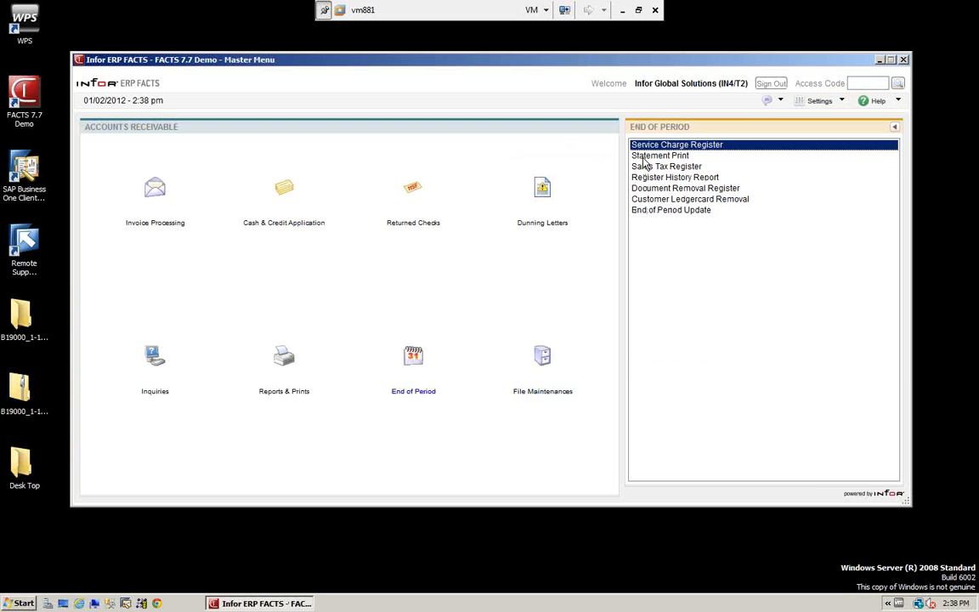
pyautogui.click(644, 157)
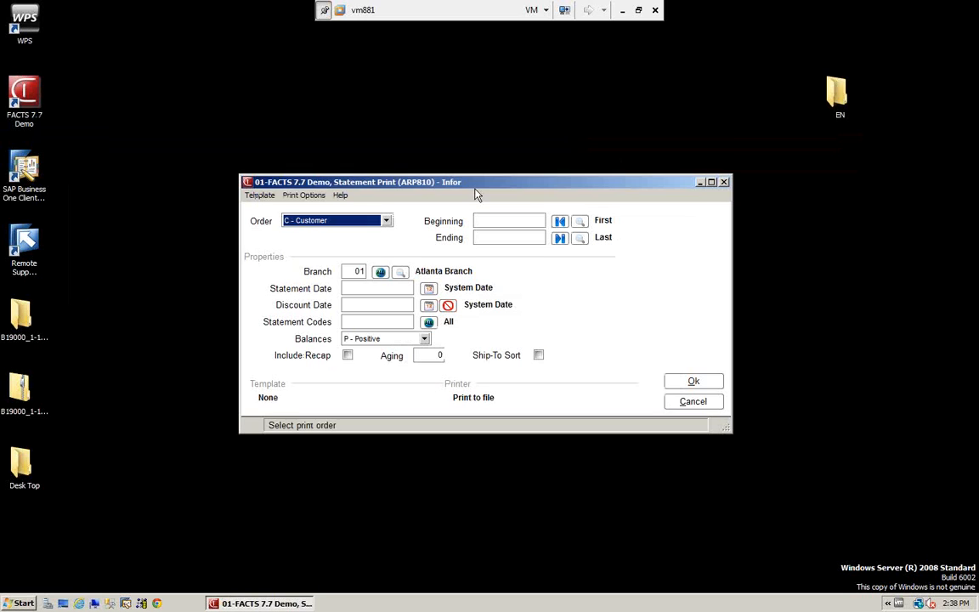
pyautogui.click(381, 272)
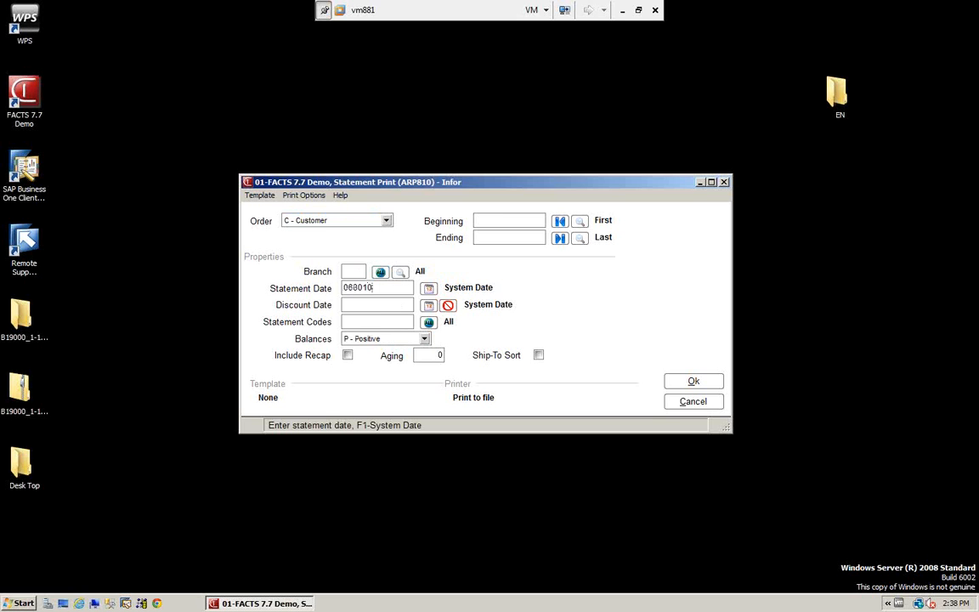
pyautogui.write('063010')
pyautogui.press('Tab')
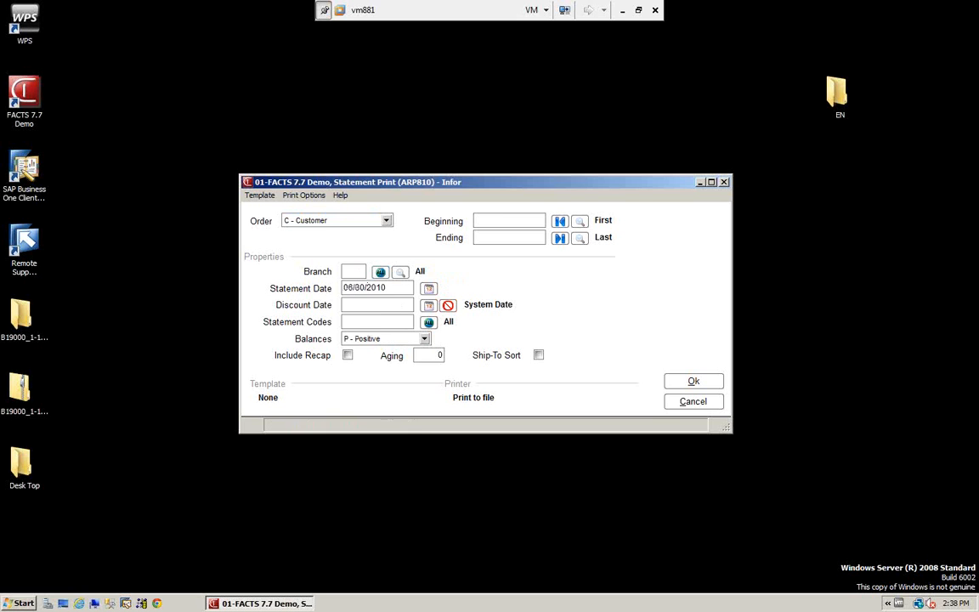
pyautogui.click(536, 348)
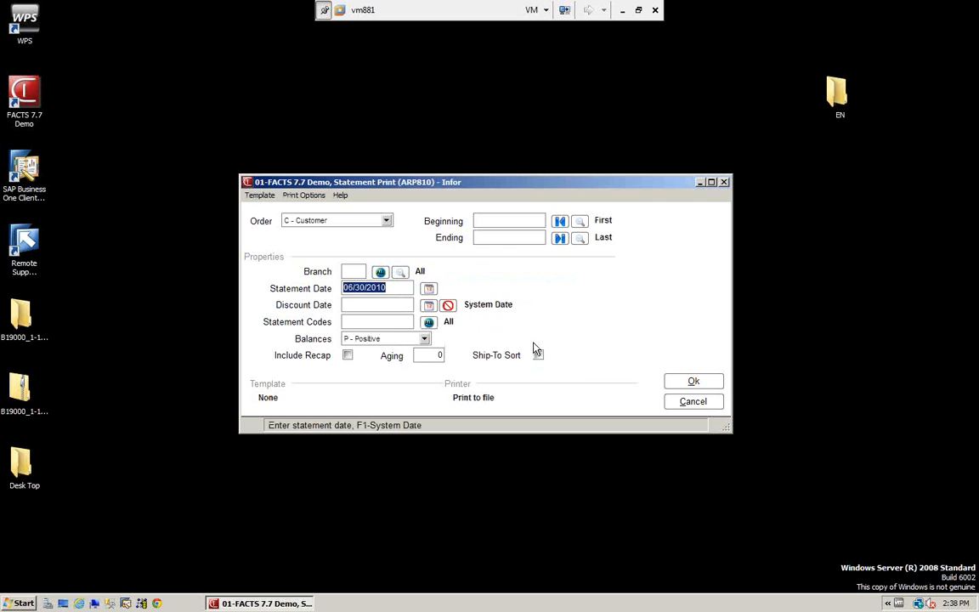
pyautogui.click(692, 382)
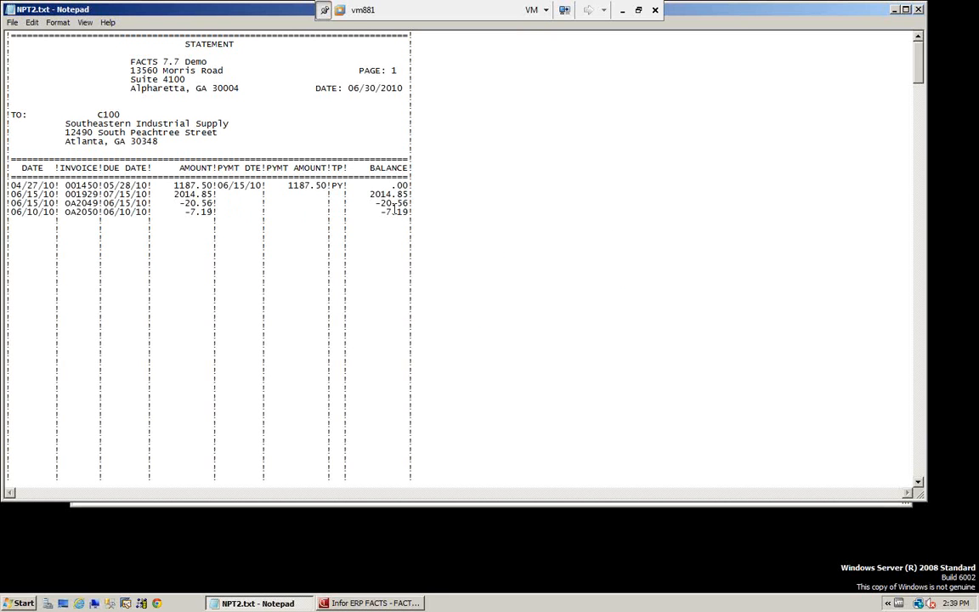
pyautogui.click(919, 9)
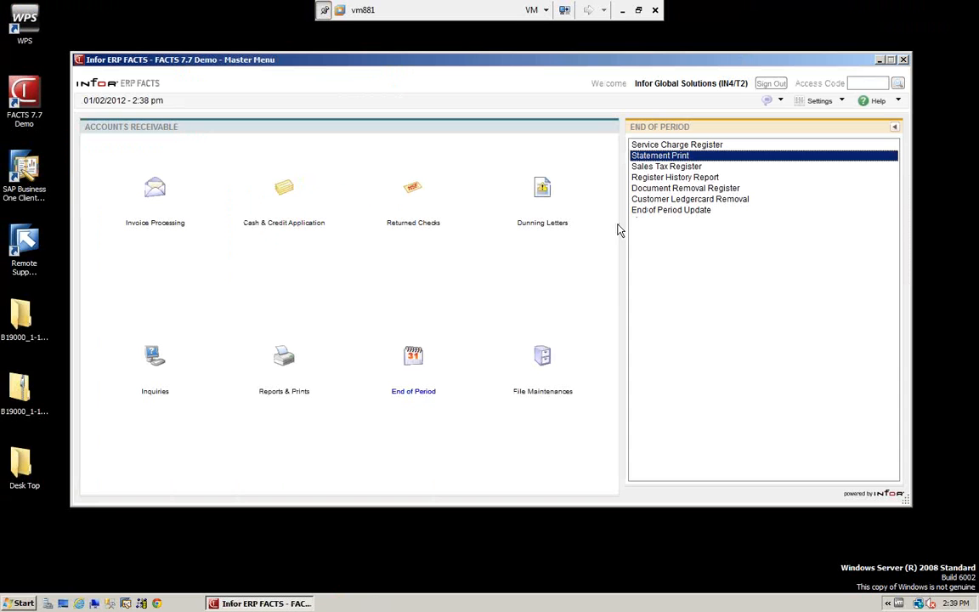
pyautogui.click(894, 129)
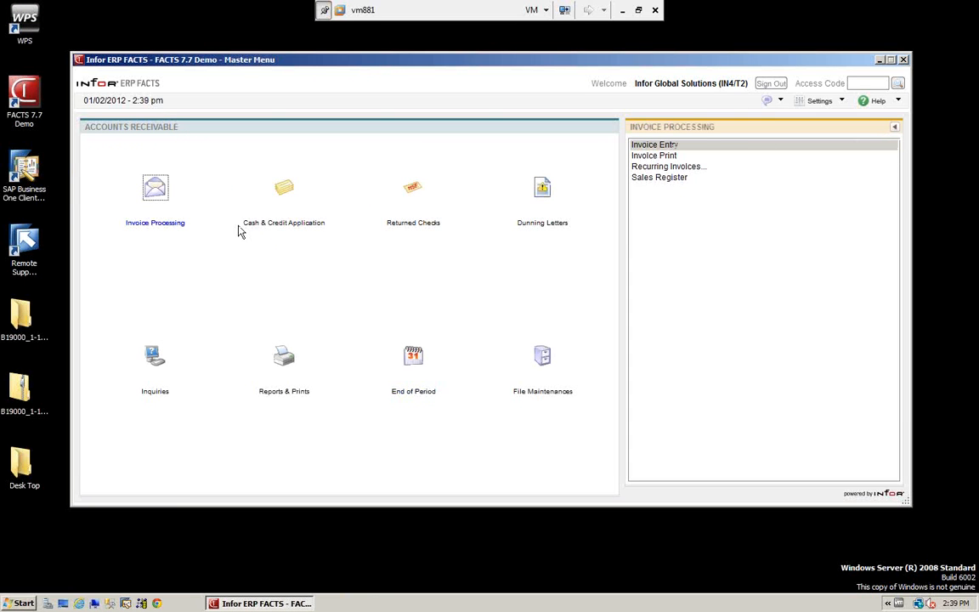
pyautogui.click(895, 129)
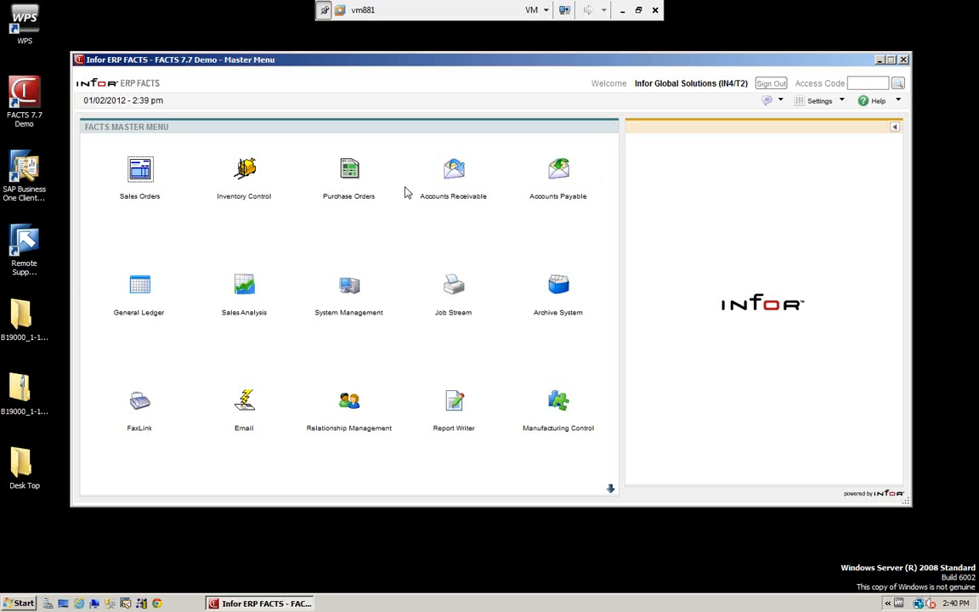
pyautogui.click(456, 174)
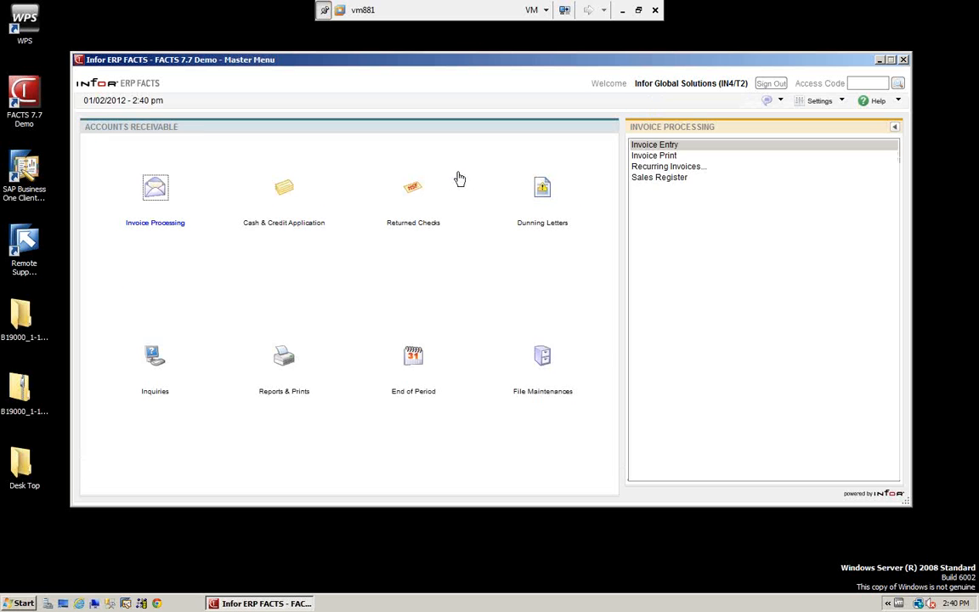
pyautogui.click(409, 359)
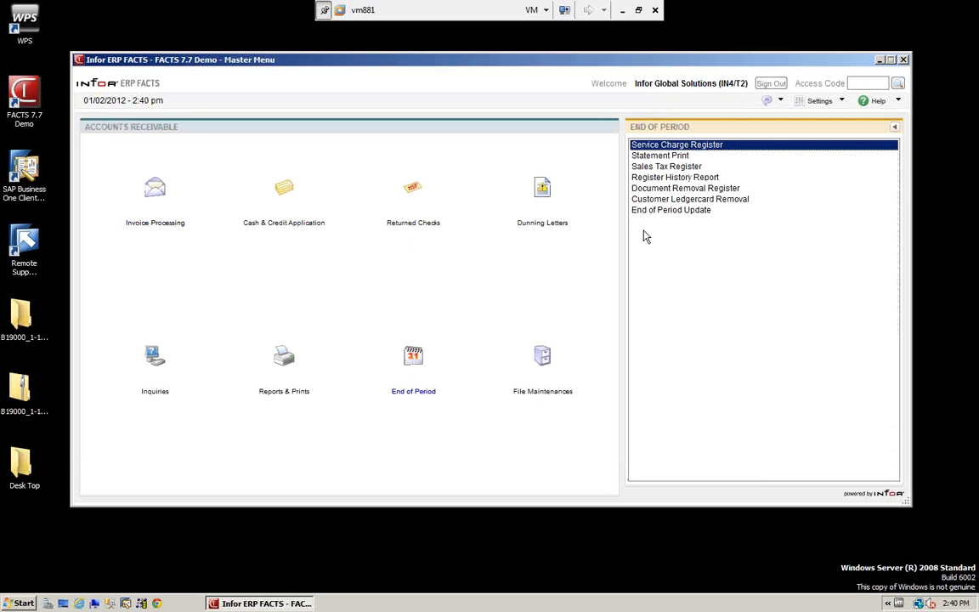